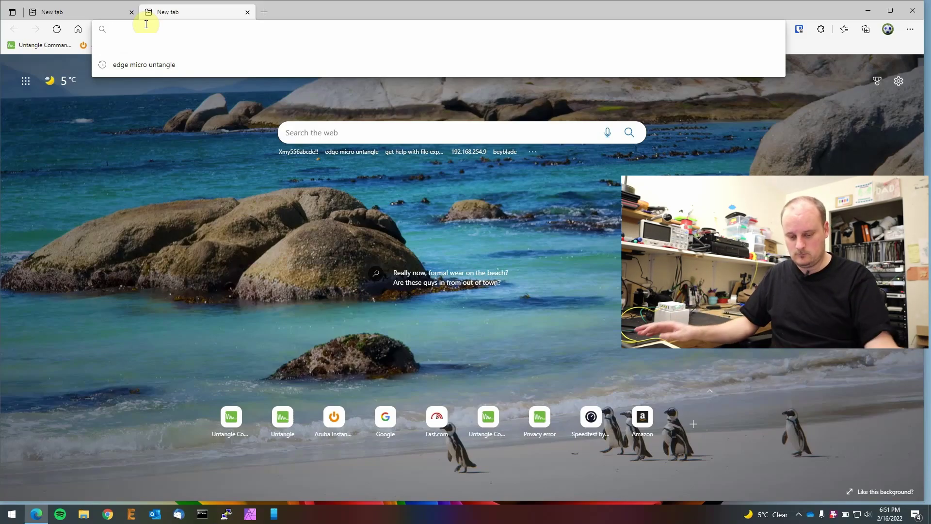
Step: Load the router admin page at 192.168.1.1 in a maximized Edge window, bypassing the certificate warning
text(1)
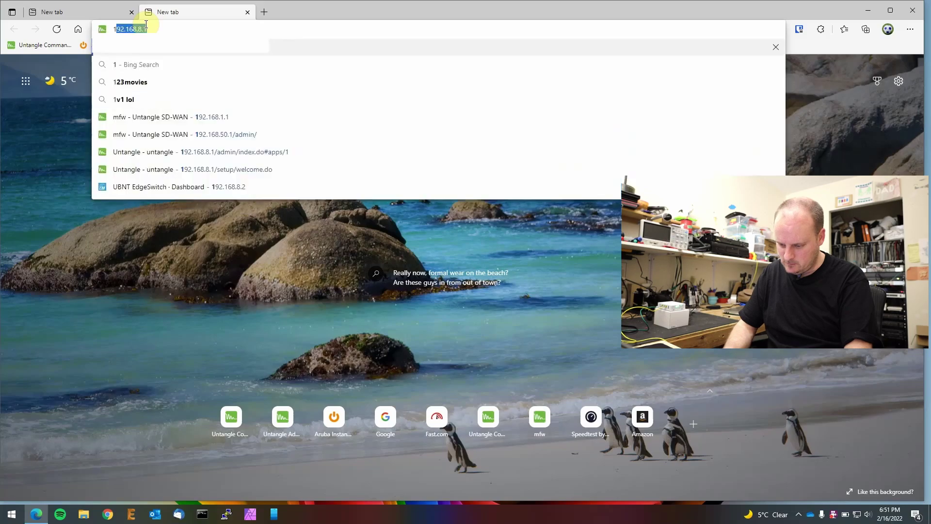
text(92.168.1.1)
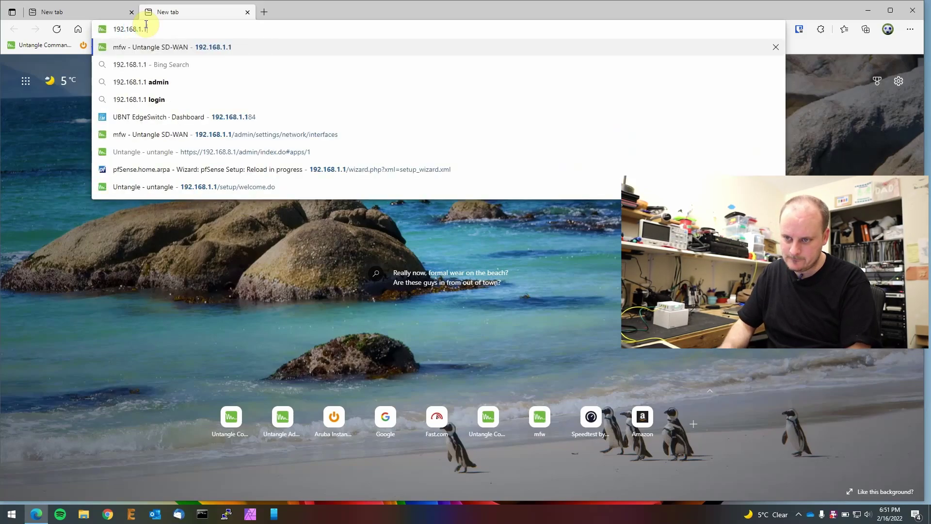
key(Return)
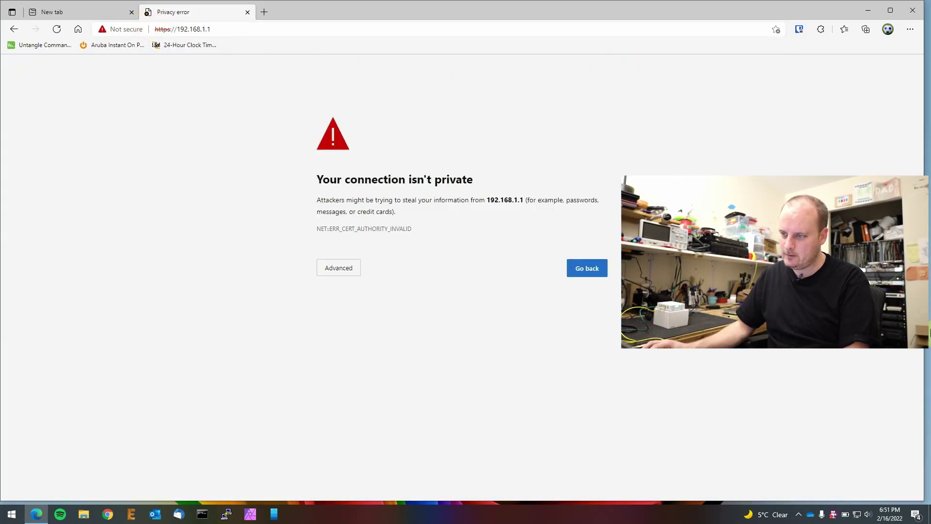
double_click(415, 7)
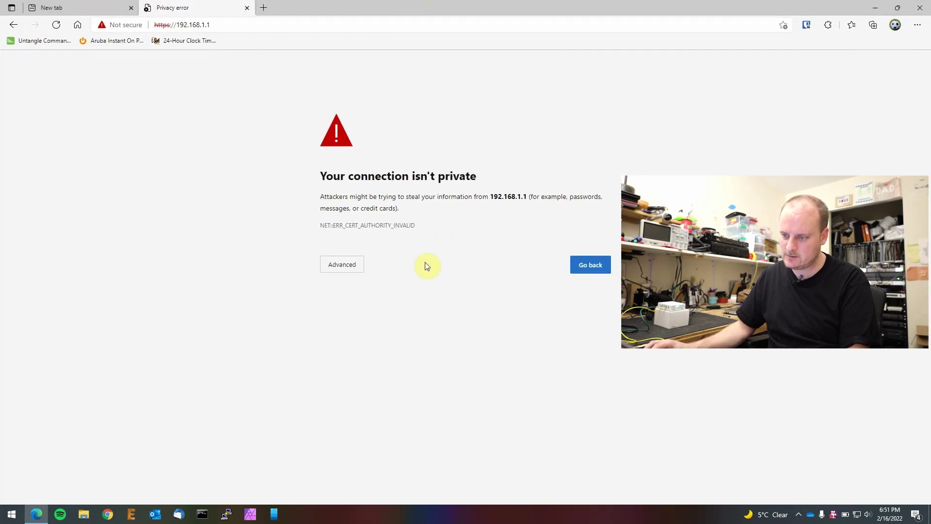
click(345, 264)
click(332, 341)
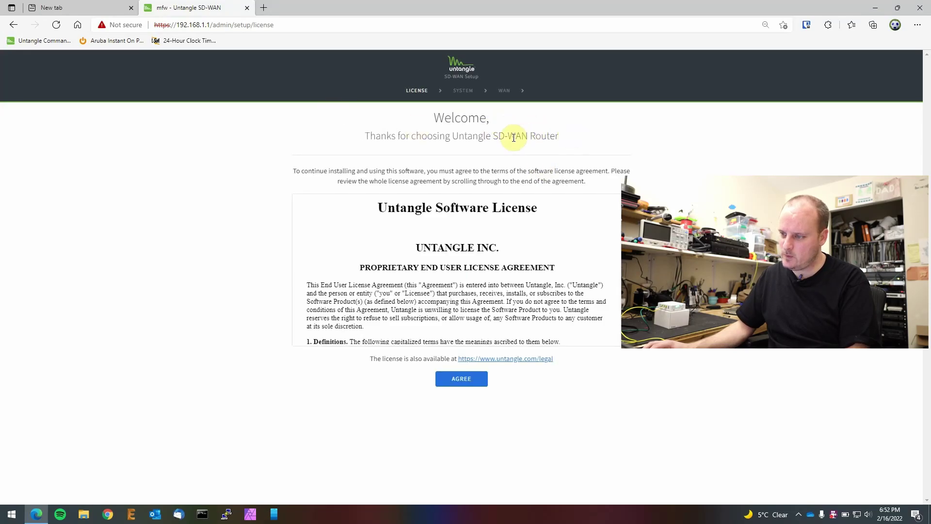
Step: Accept the SD-WAN Router license agreement and enter and confirm a new admin password
drag(494, 138, 572, 148)
click(580, 140)
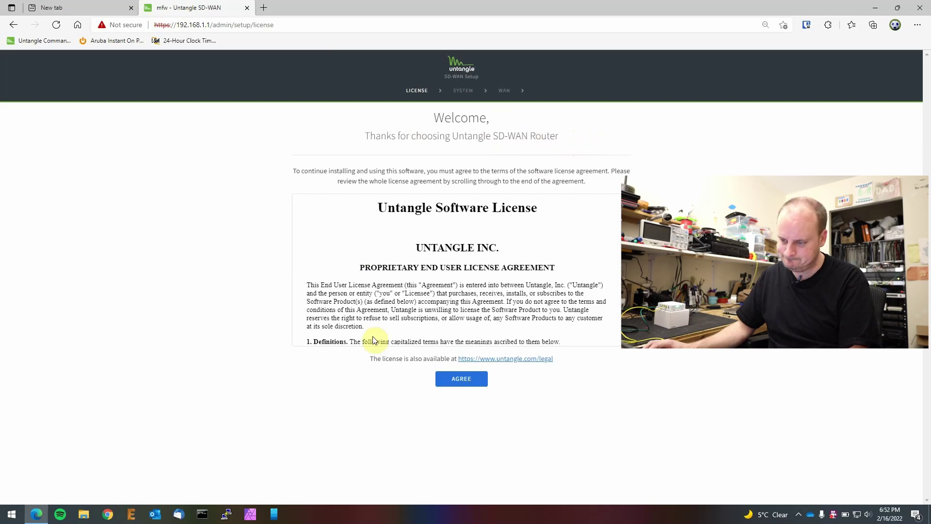
click(460, 377)
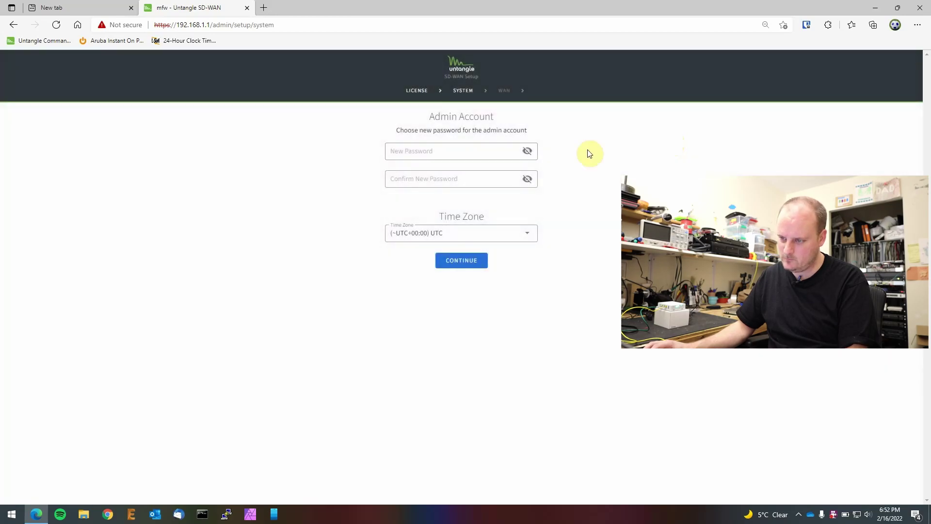
click(443, 150)
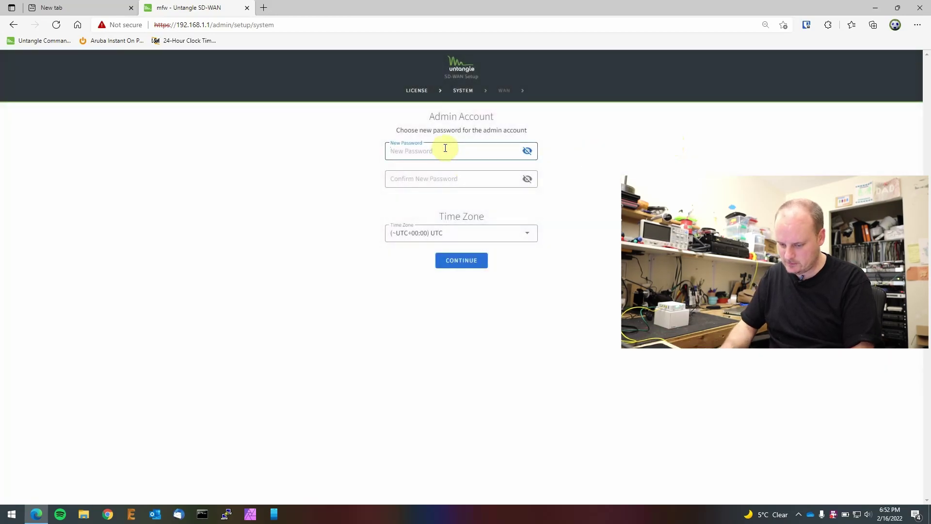
text(**********)
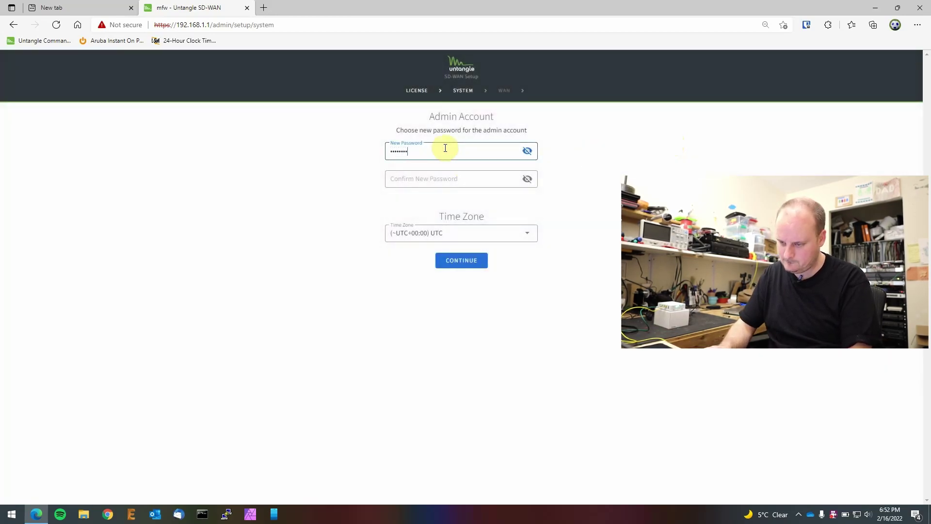
text(*)
key(Tab)
text(***********)
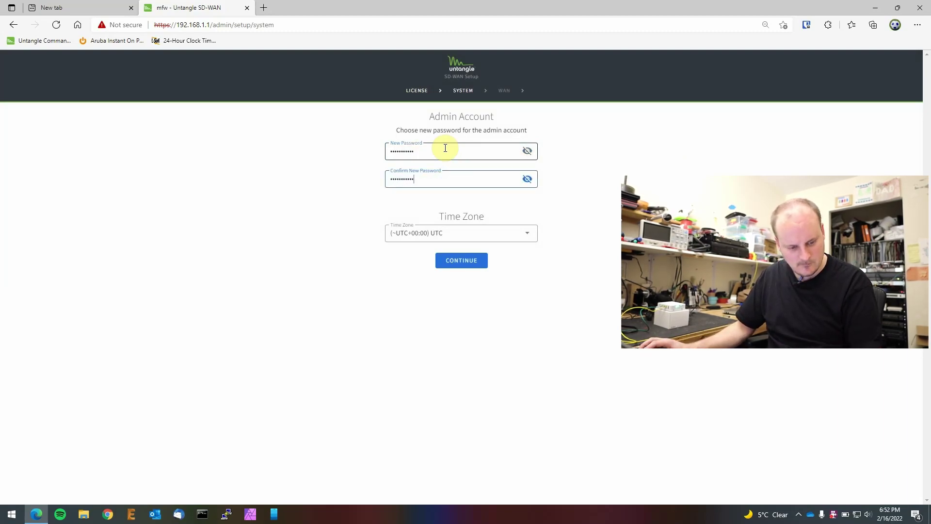
Step: Choose America/Vancouver as the time zone and submit the admin account settings
click(527, 233)
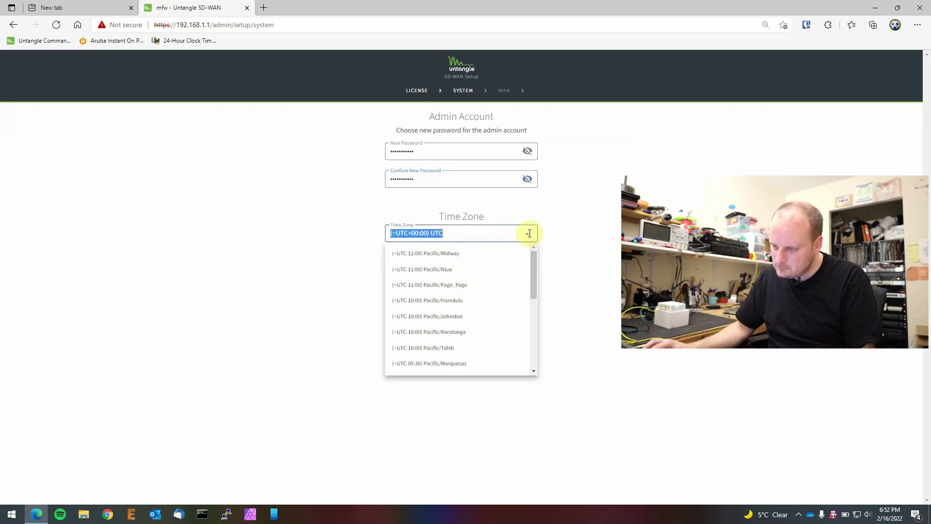
scroll(482, 303, down, 3)
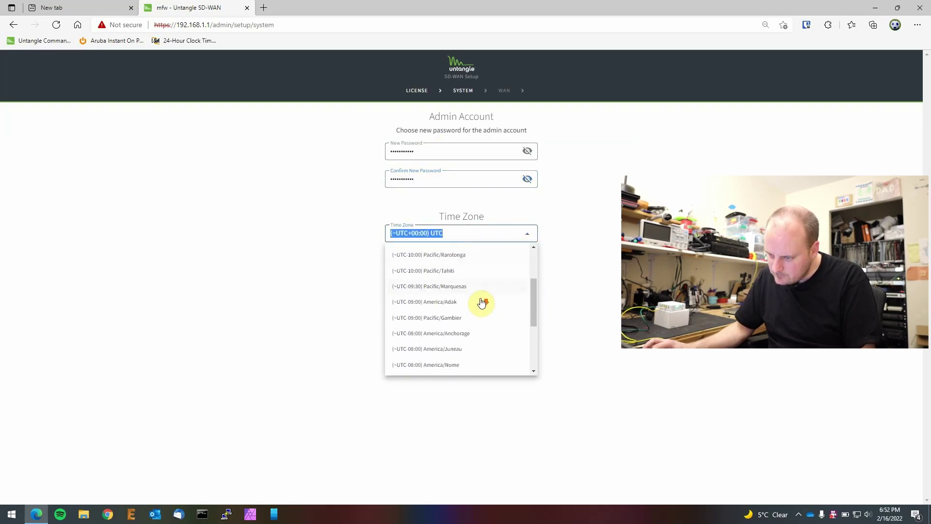
scroll(481, 301, down, 1)
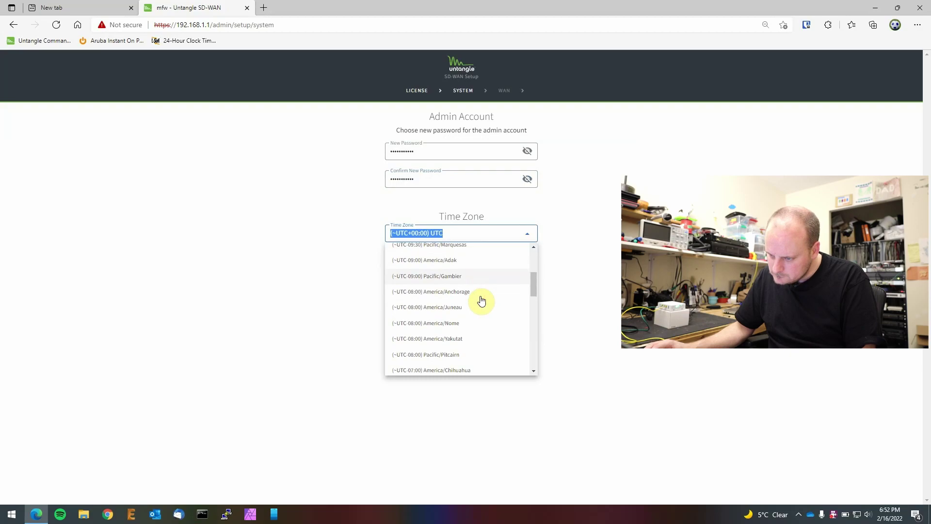
scroll(481, 301, down, 4)
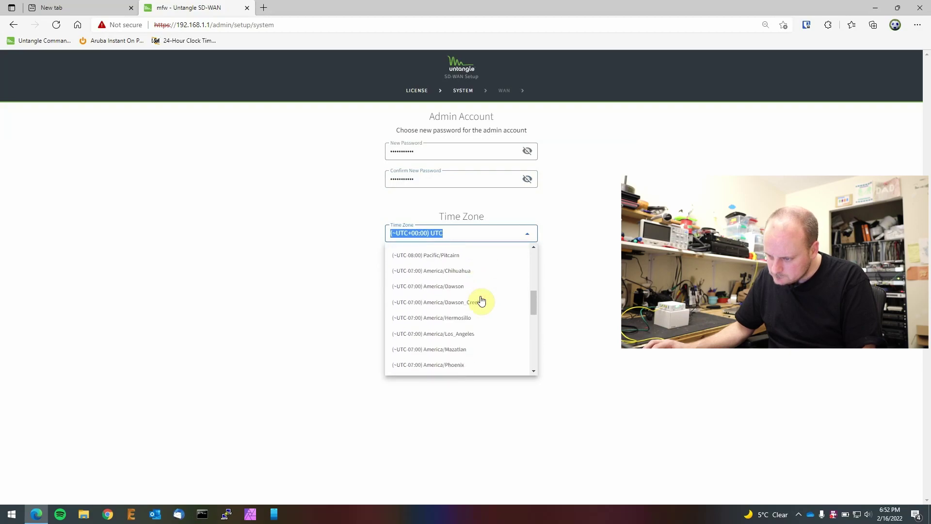
scroll(481, 301, down, 3)
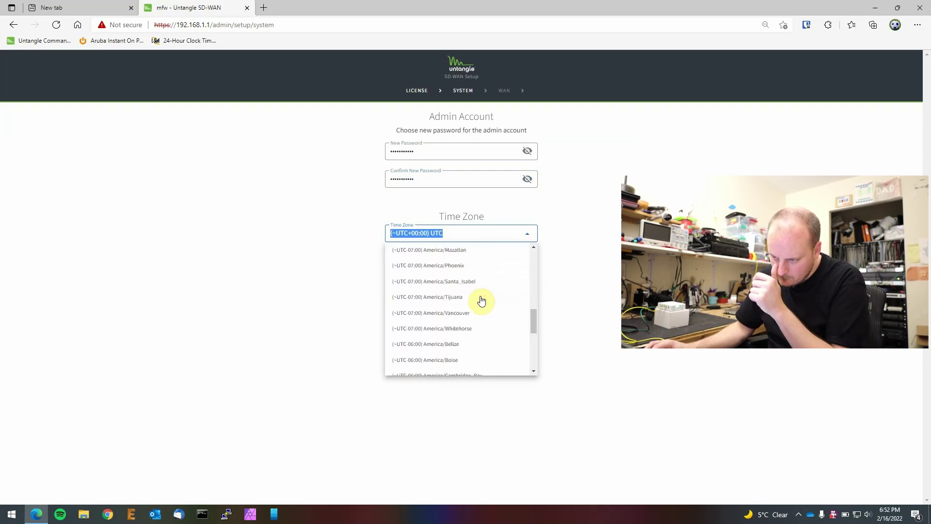
click(459, 313)
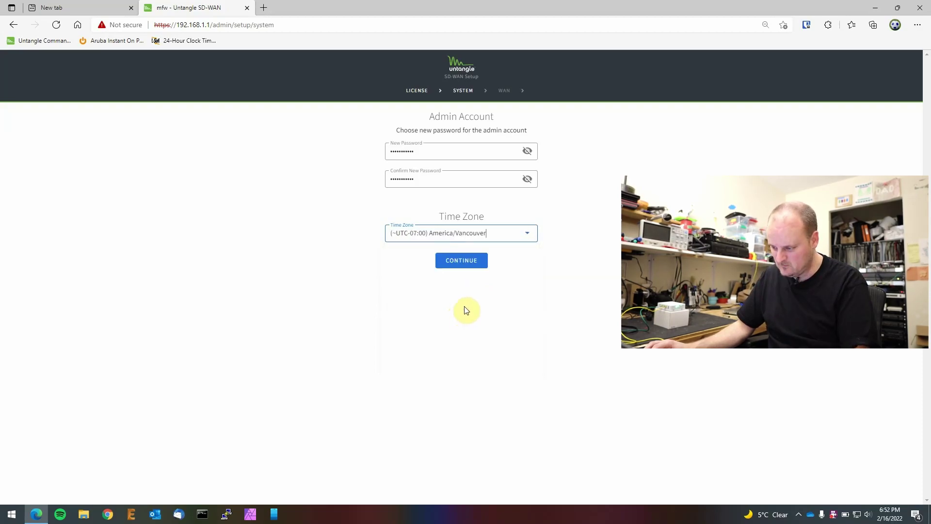
click(459, 260)
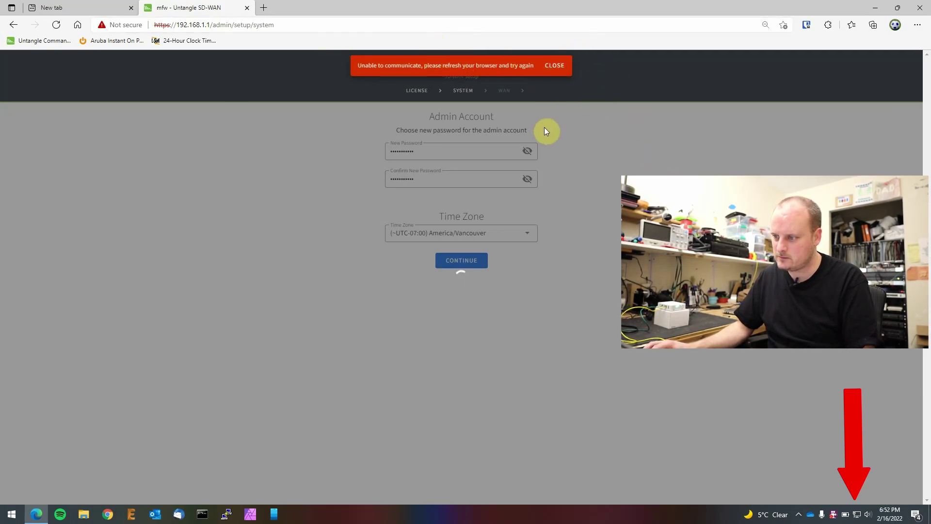
Step: Dismiss the communication error, keep WAN0 on Auto (DHCP), and finish setup to reach the dashboard
click(553, 68)
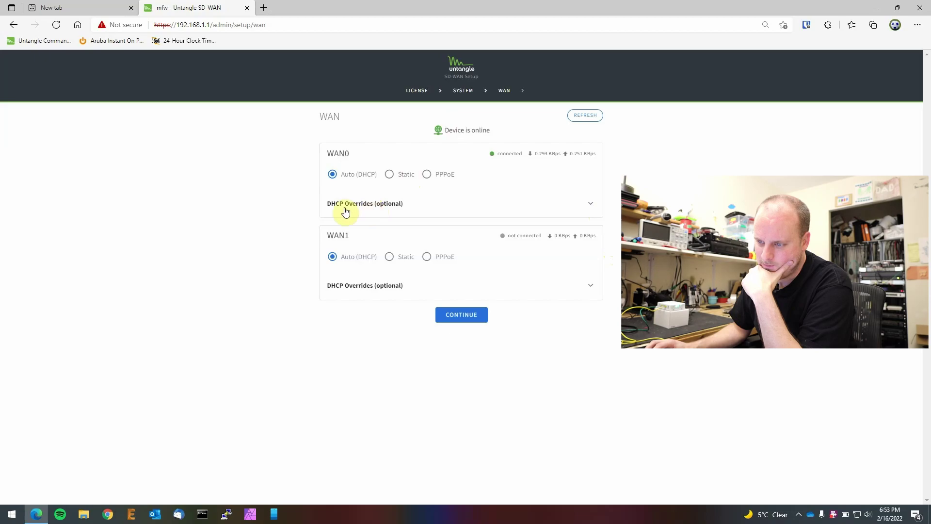
drag(333, 153, 365, 156)
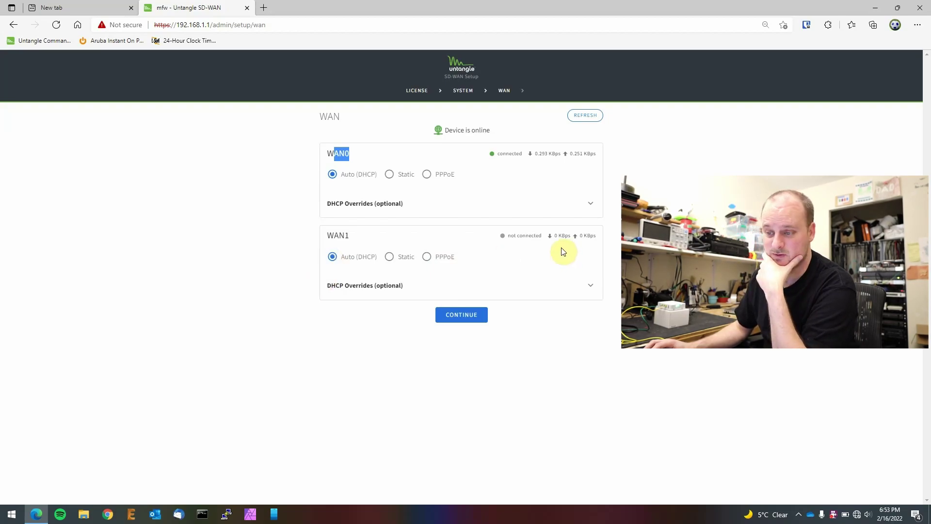
click(458, 317)
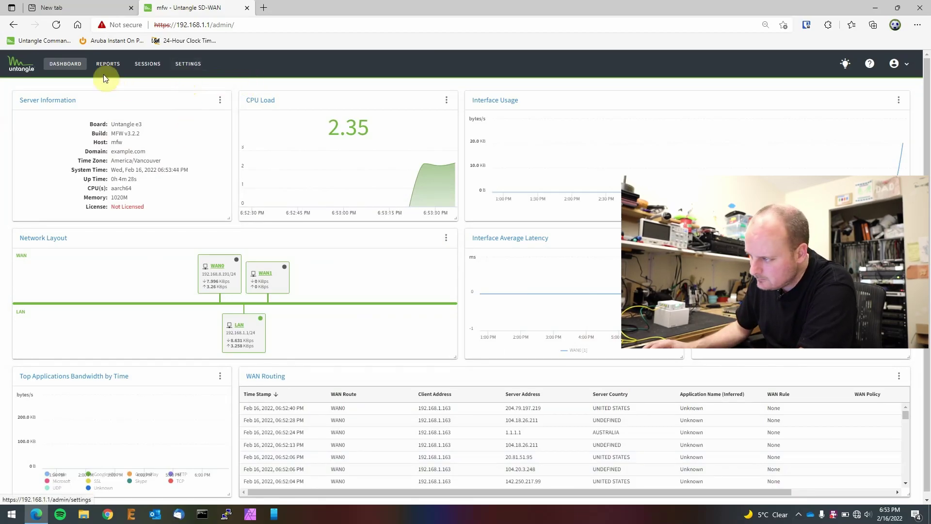
Step: Give the WAN0 interface DHCP DNS overrides 1.1.1.1 and 8.8.8.8 and save it
click(188, 64)
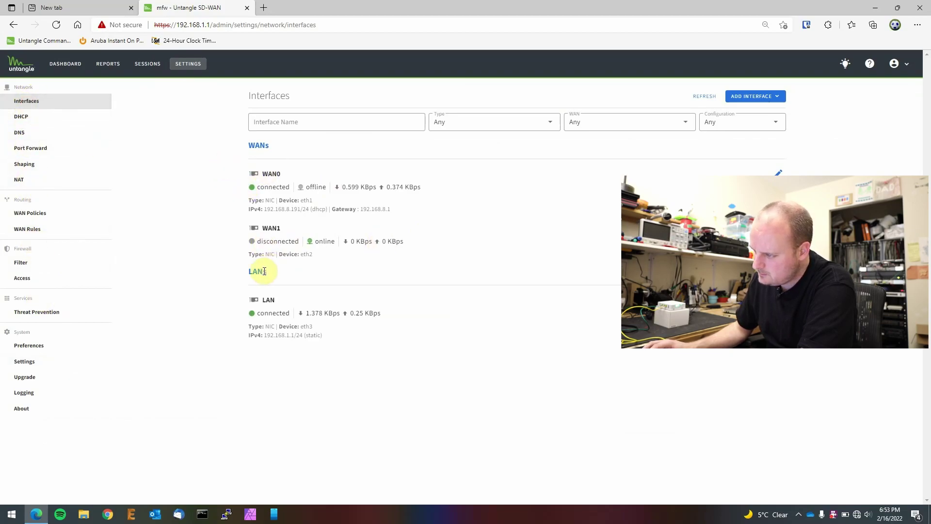
click(271, 173)
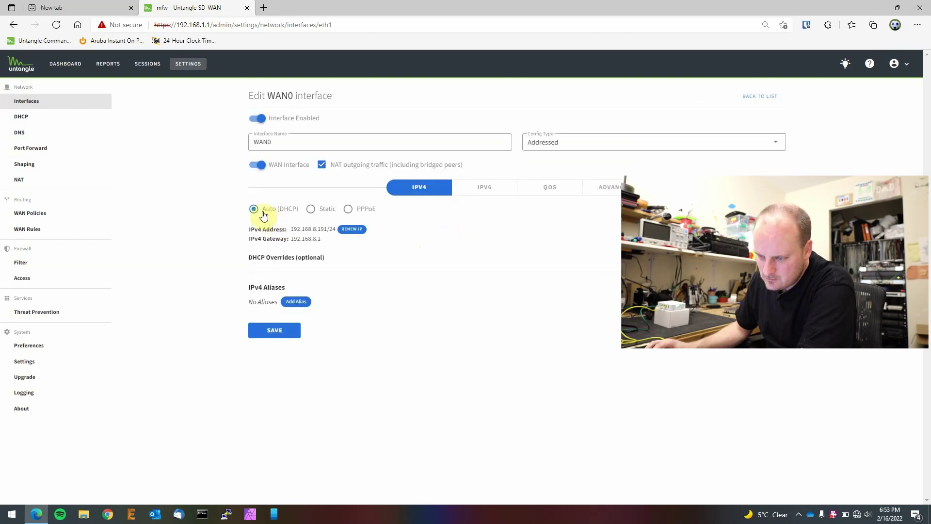
click(266, 259)
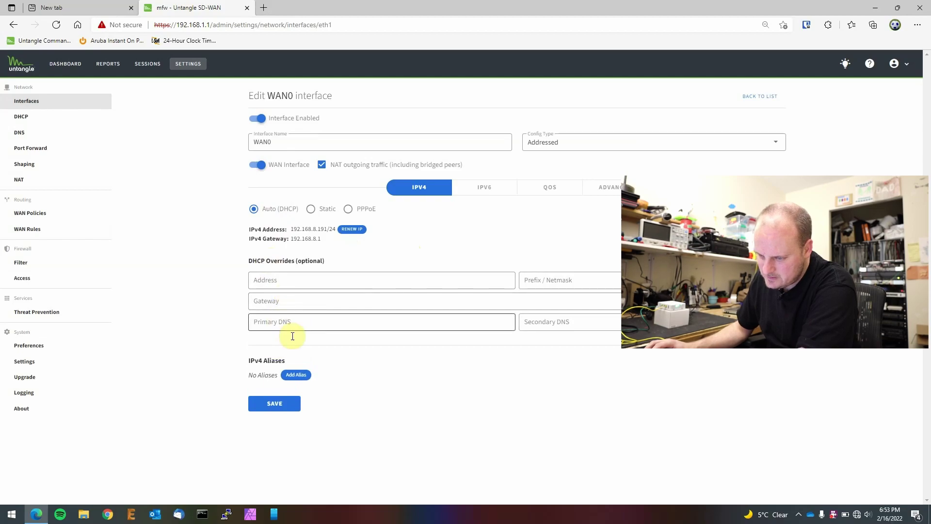
click(300, 321)
text(1.1.1.1)
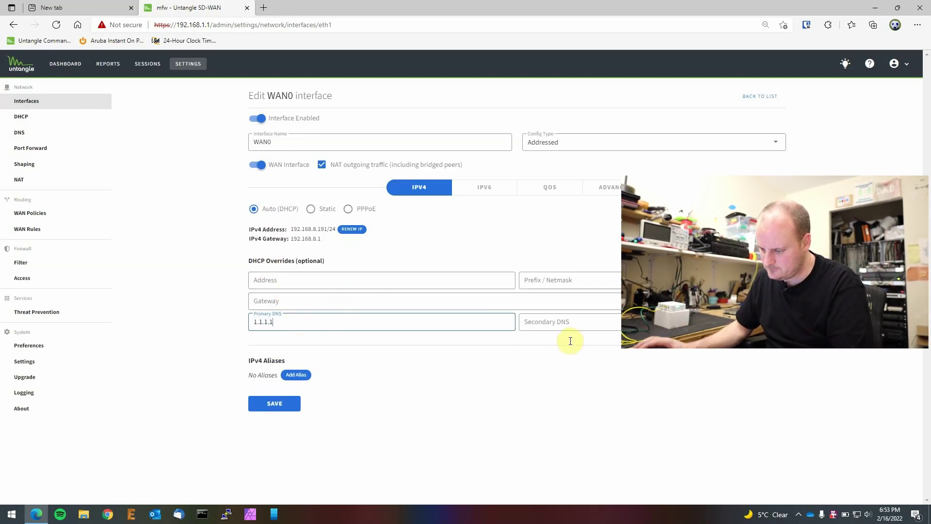
click(571, 317)
text(8.8.8.8)
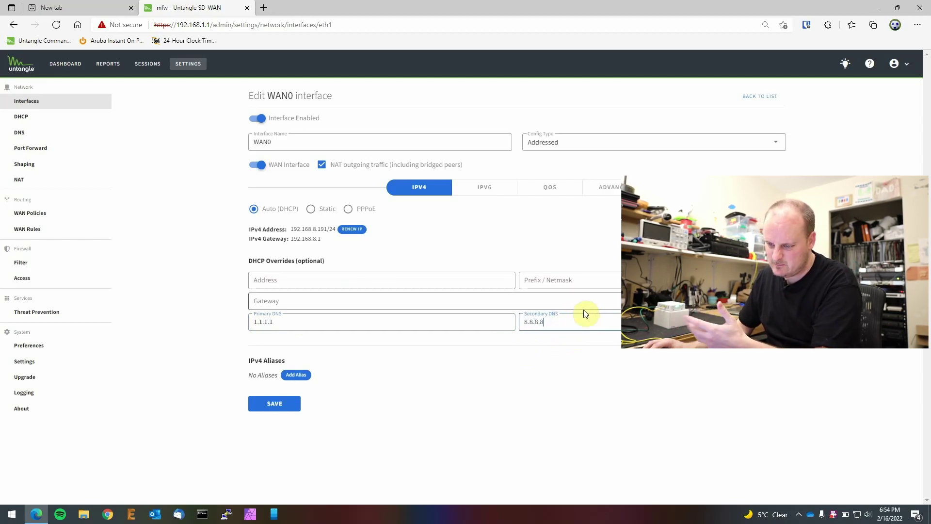
click(275, 407)
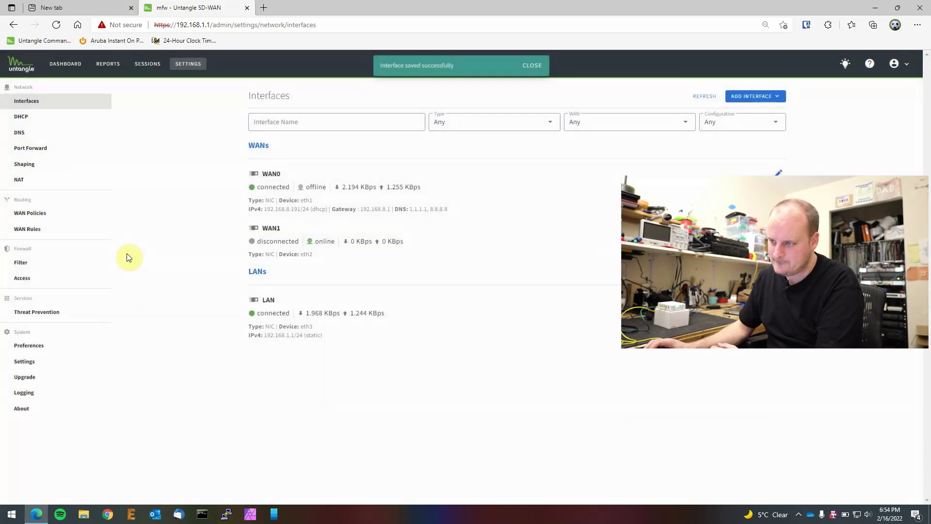
Step: Change the LAN interface's IPv4 address to 192.168.60.1 and save it
click(533, 70)
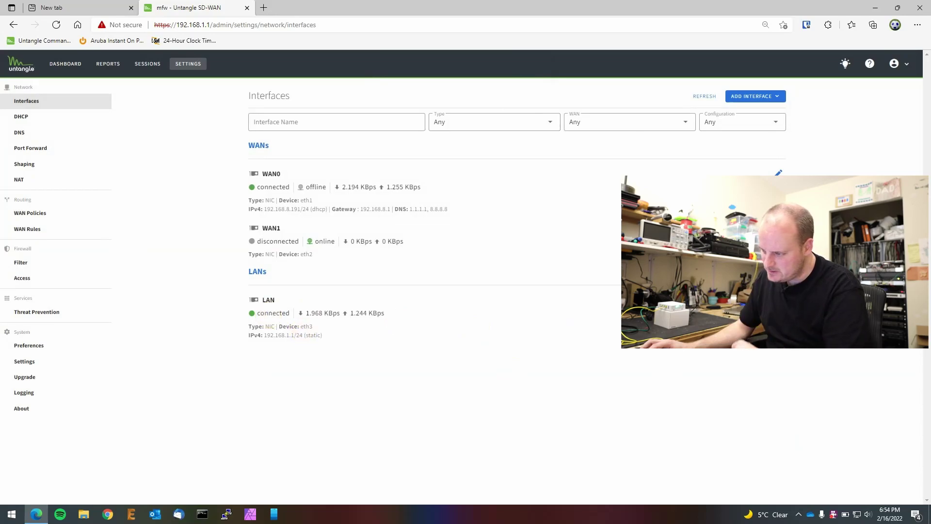
click(311, 313)
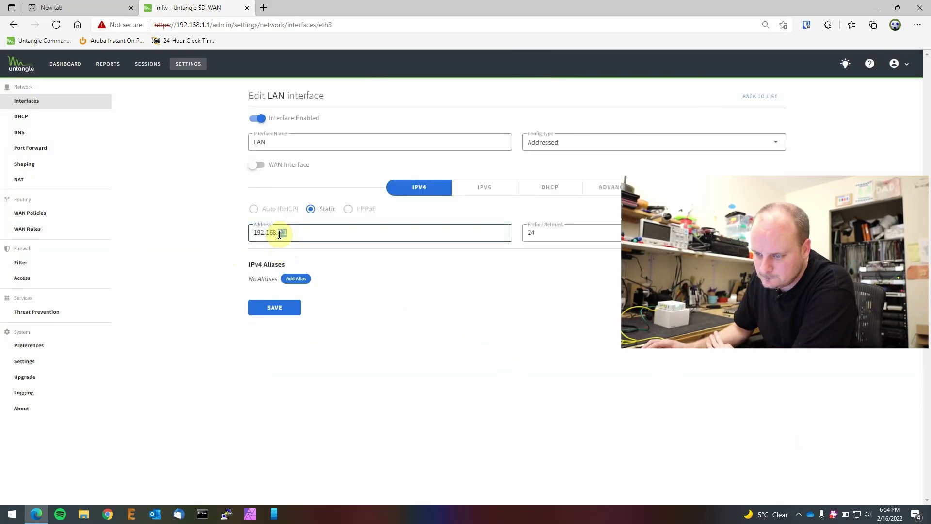
drag(278, 233, 308, 235)
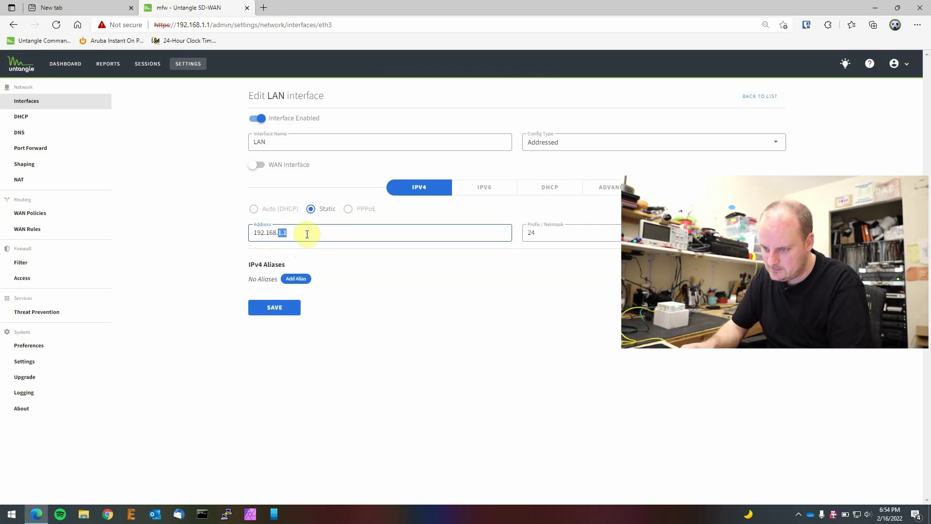
text(60.1)
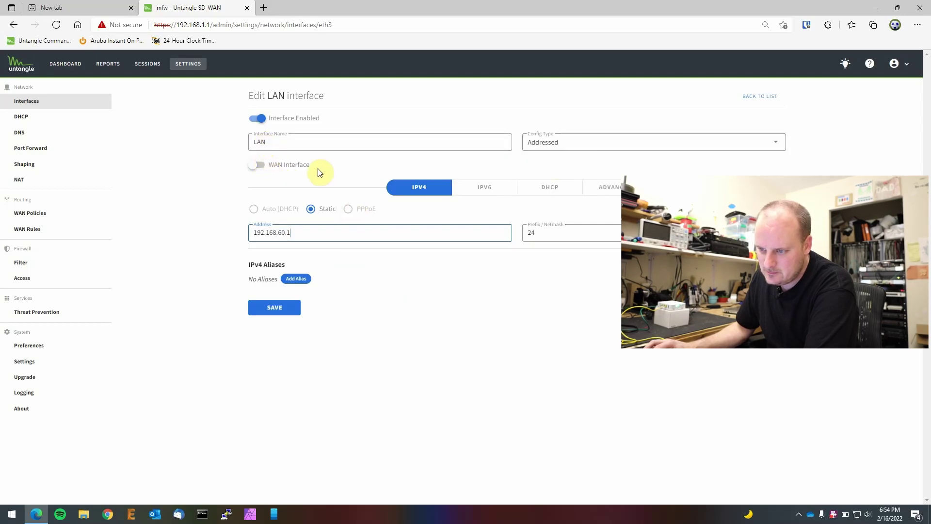
click(275, 307)
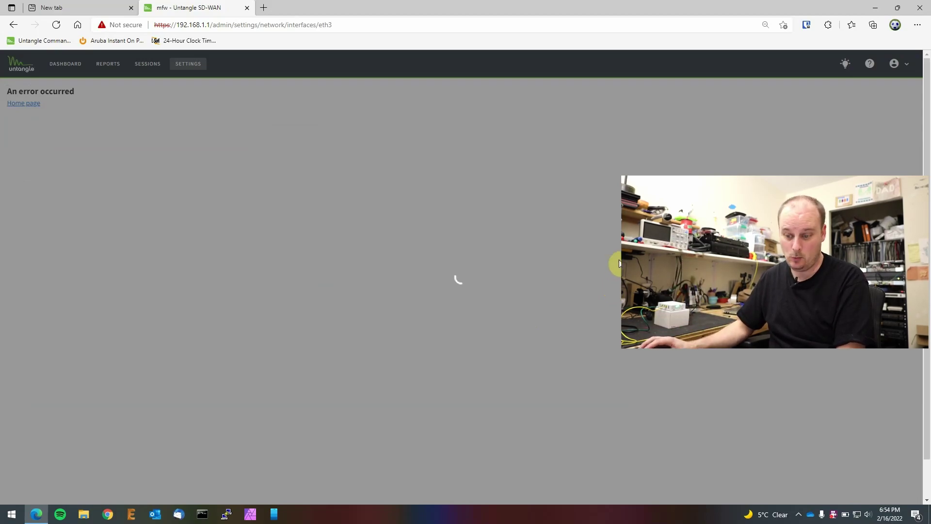
Step: Run ipconfig to confirm the PC has 192.168.60.64 with gateway 192.168.60.1
click(202, 513)
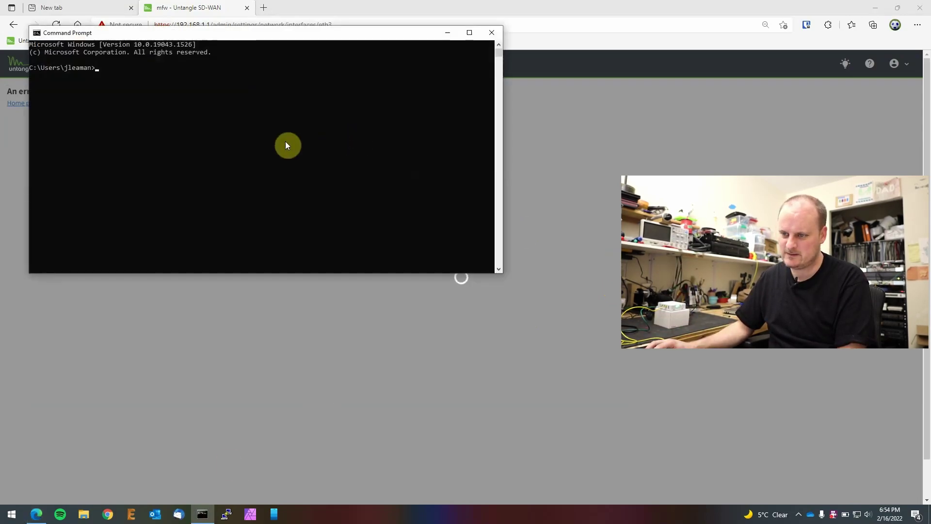
drag(260, 39, 348, 140)
click(267, 170)
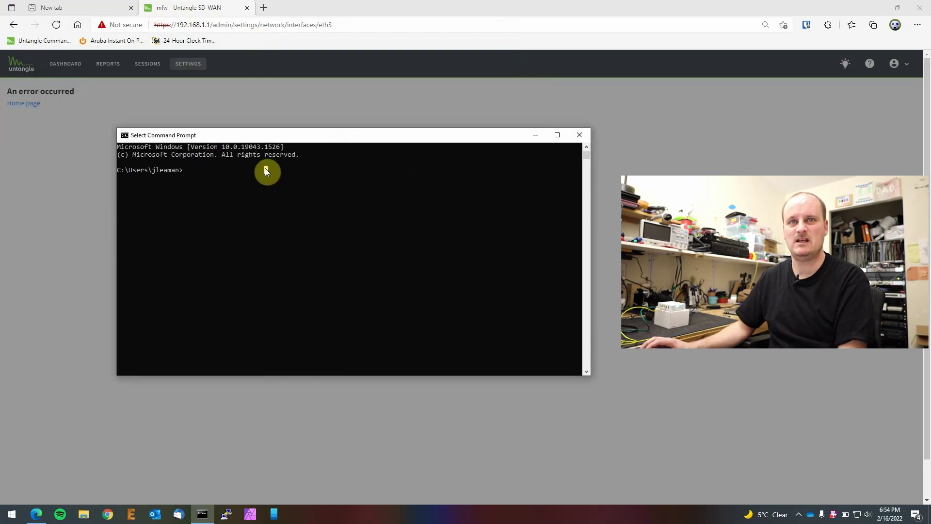
text(ipconfig)
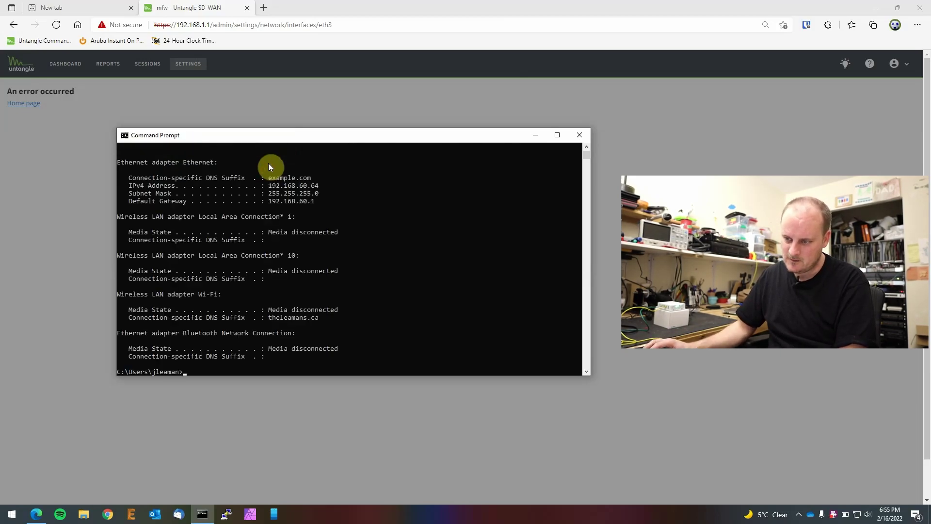
click(304, 60)
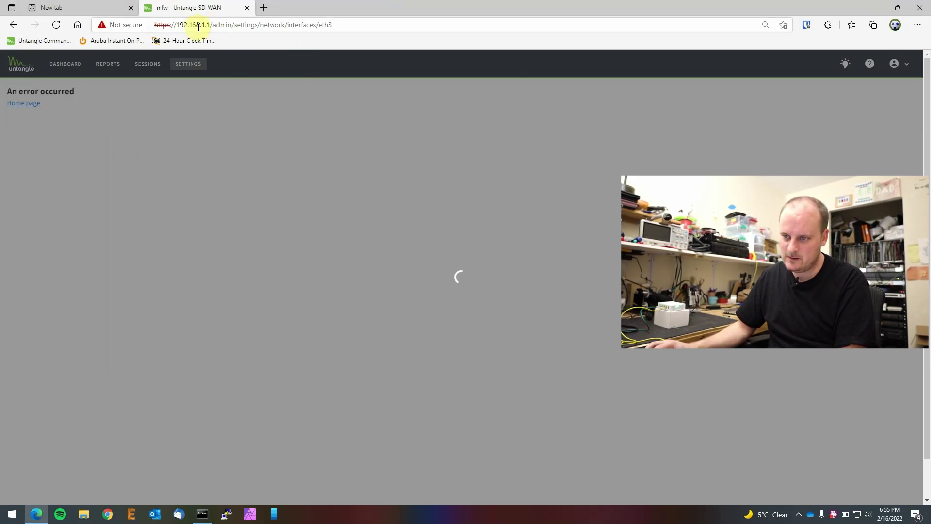
Step: Load the router at its new address 192.168.60.1, bypassing the certificate warning
drag(203, 23, 401, 21)
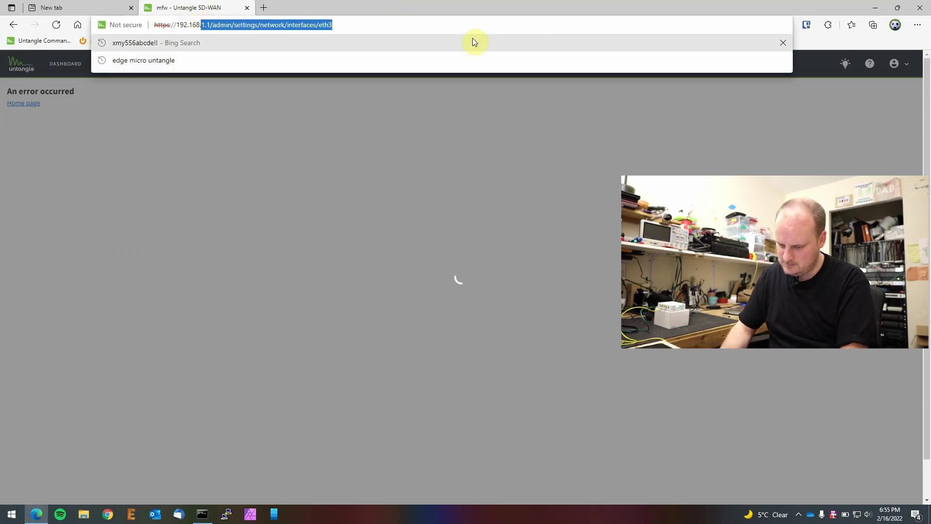
text(60.1)
key(Return)
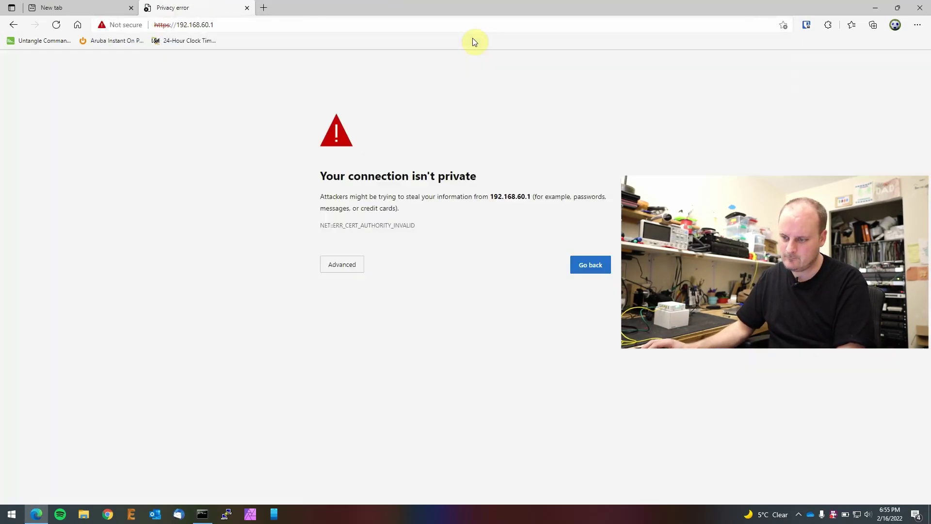
click(333, 264)
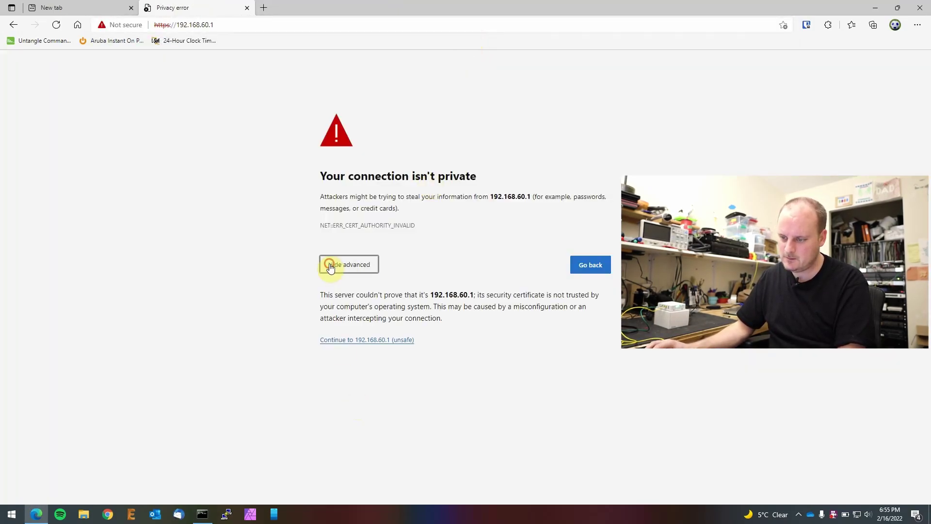
click(339, 341)
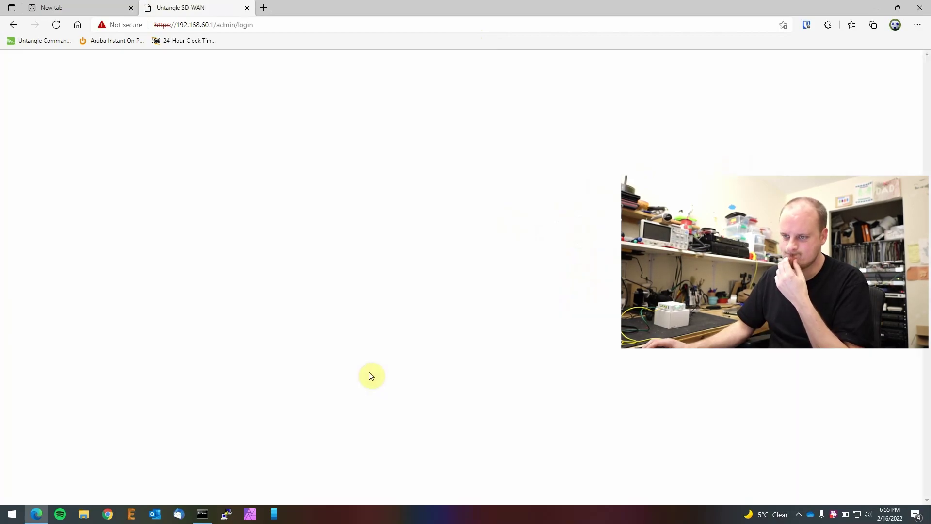
Step: Log in as admin and review the dashboard's Not Licensed license status
click(460, 179)
text(admin)
key(Tab)
text(**********)
key(Return)
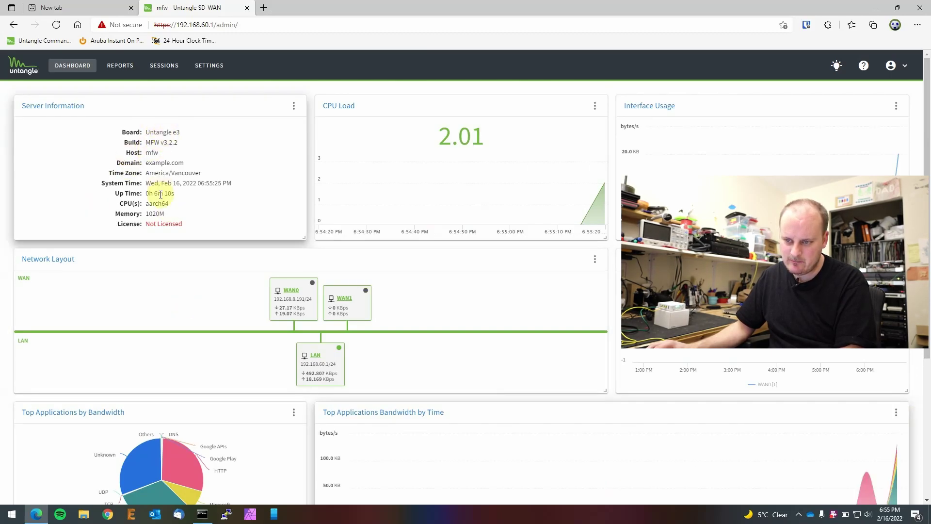
triple_click(190, 223)
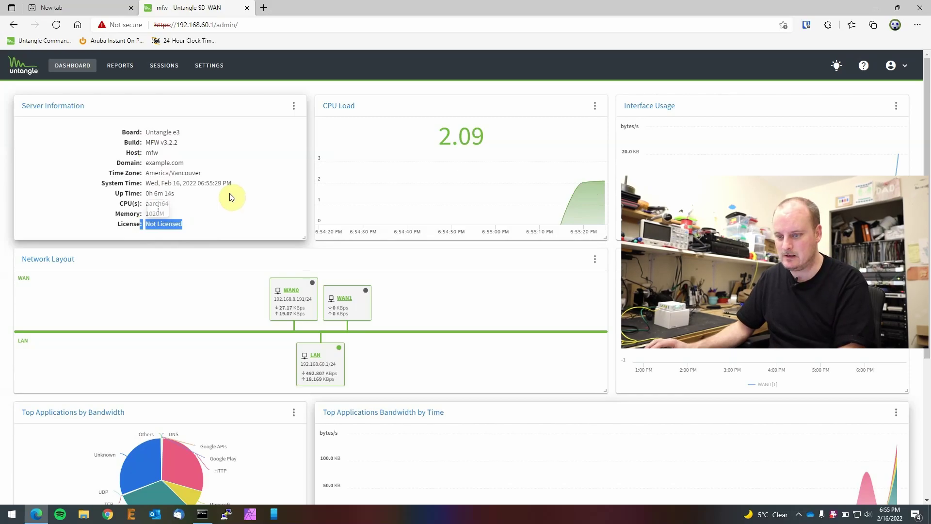
scroll(480, 281, down, 4)
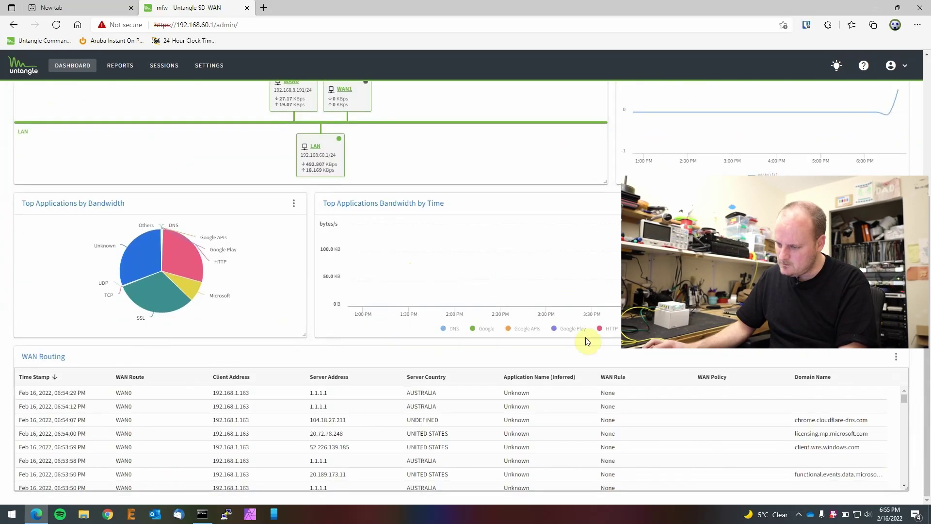
scroll(643, 359, up, 4)
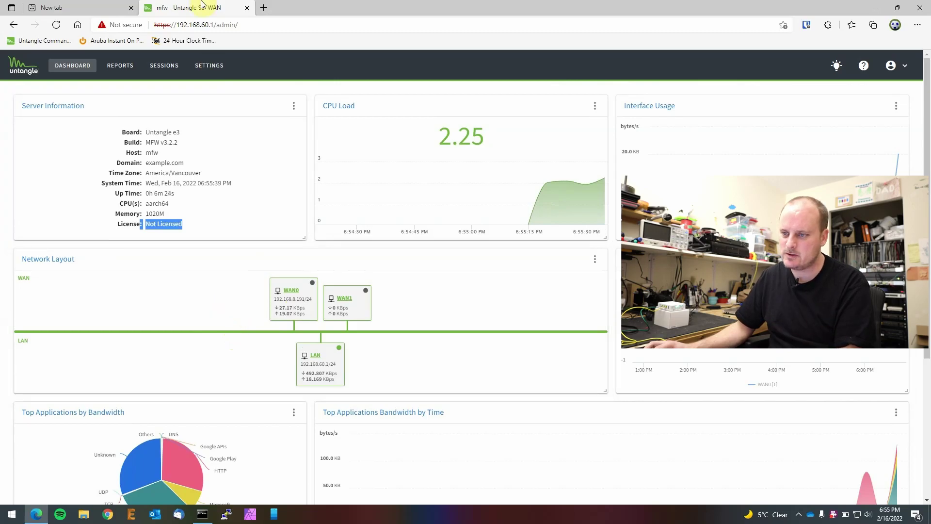
Step: Open the untangle.com homepage in a new browser tab
click(264, 8)
text(untangle.com/cmd/login)
key(BackSpace)
key(BackSpace)
key(BackSpace)
key(BackSpace)
key(BackSpace)
key(BackSpace)
key(BackSpace)
key(BackSpace)
key(BackSpace)
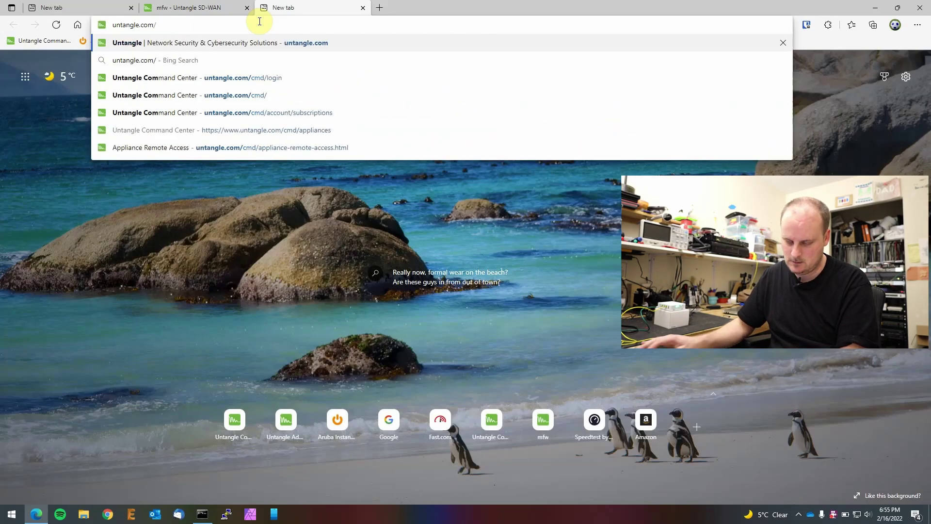
key(Return)
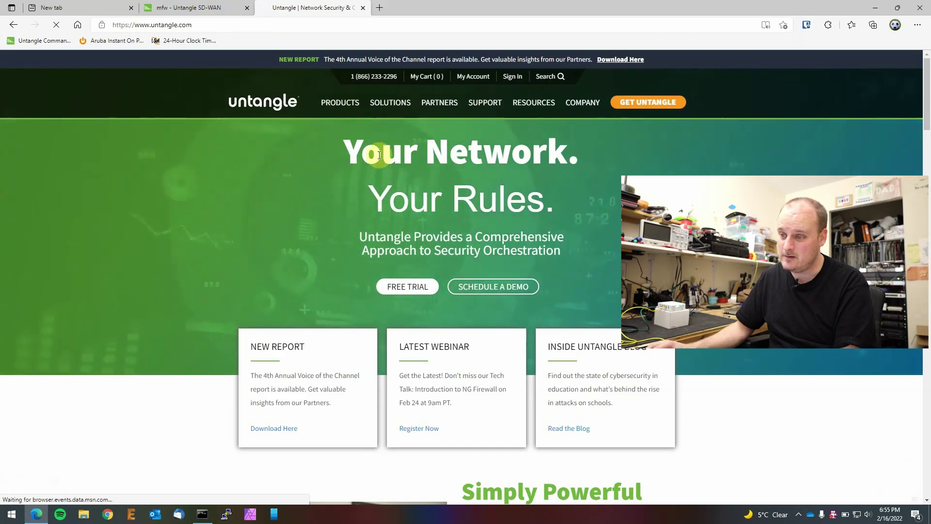
Step: Review the e3 Appliance tech specs, noting the 300 Mbps max throughput
mouse_move(345, 107)
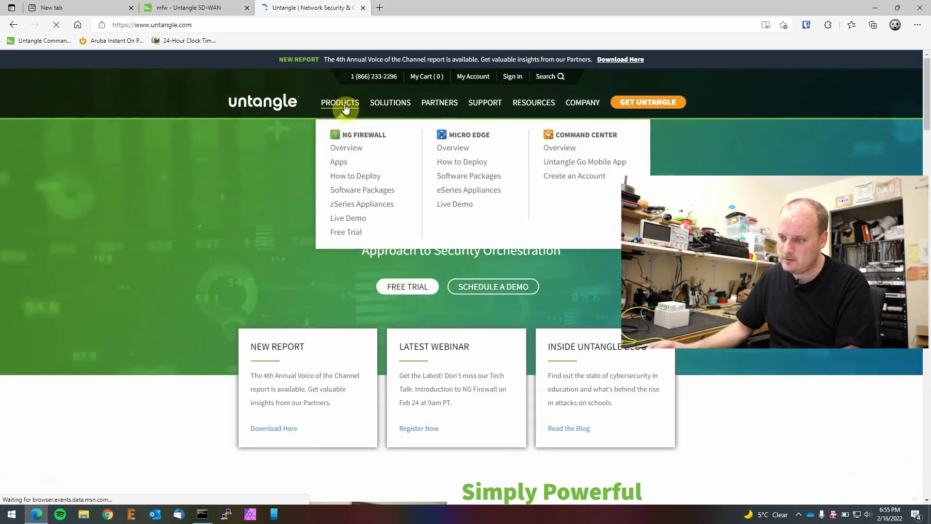
click(451, 189)
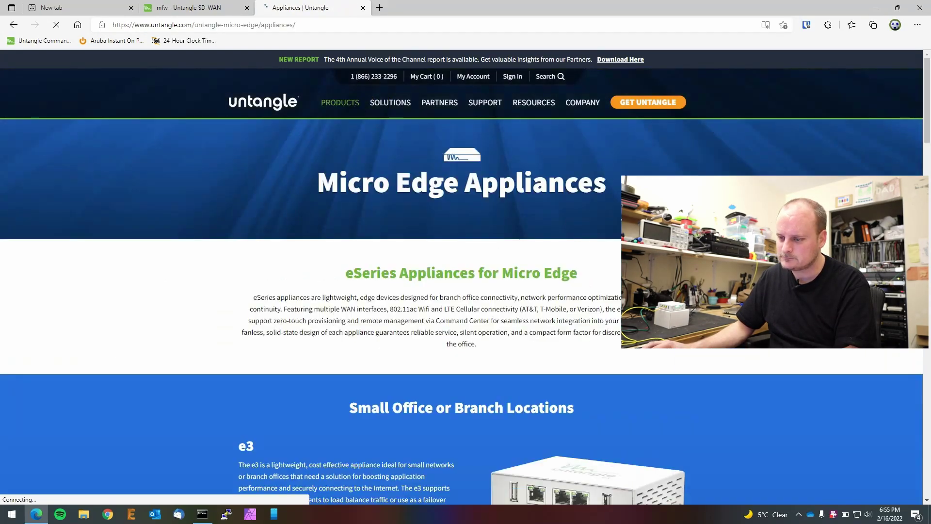
scroll(269, 184, down, 5)
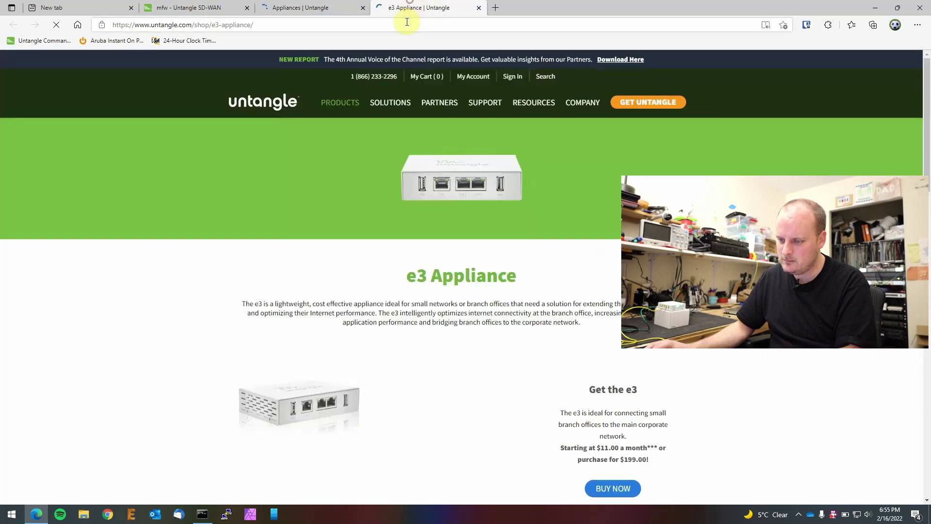
scroll(565, 266, down, 4)
scroll(590, 265, down, 4)
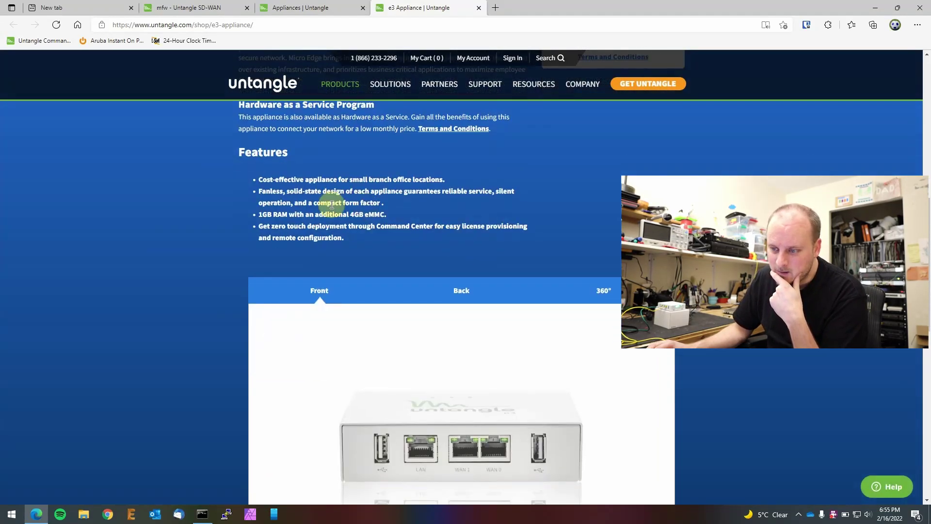
scroll(519, 241, down, 4)
scroll(519, 241, down, 7)
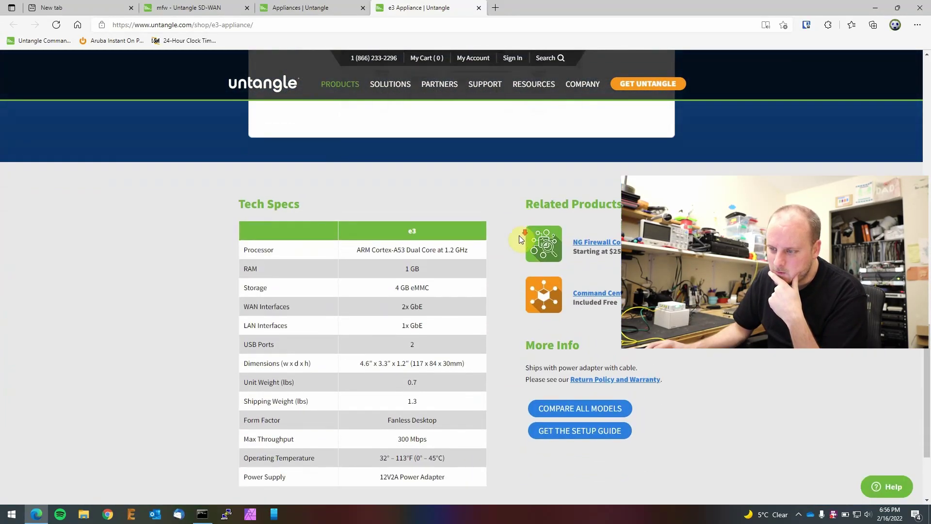
scroll(429, 167, up, 1)
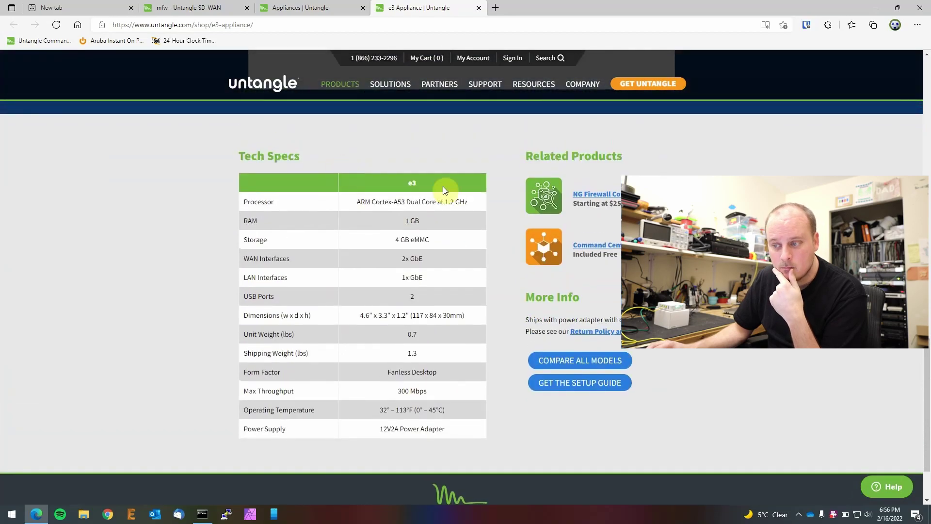
drag(392, 203, 479, 204)
click(479, 201)
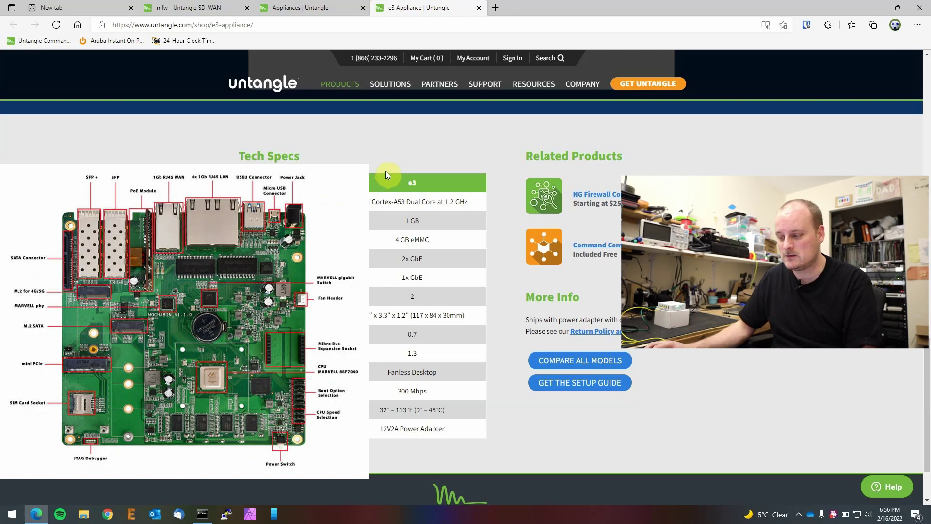
click(386, 171)
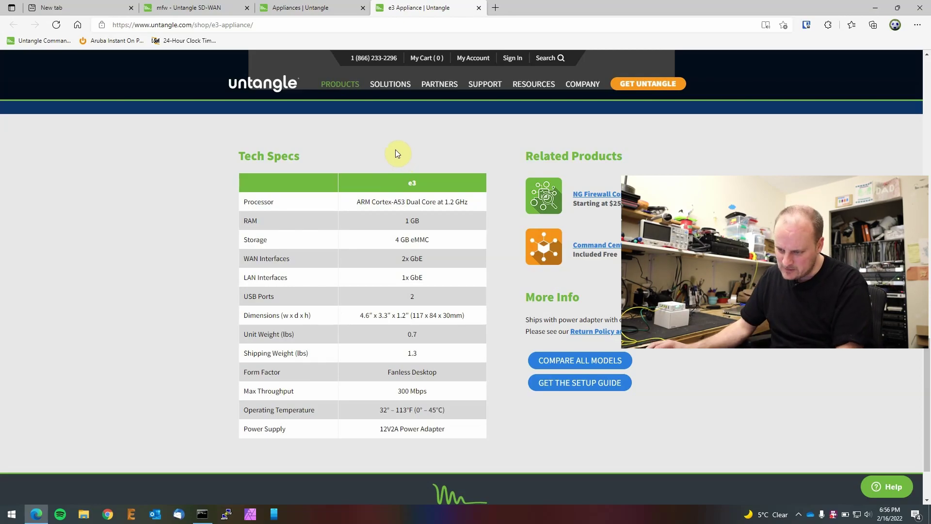
triple_click(418, 392)
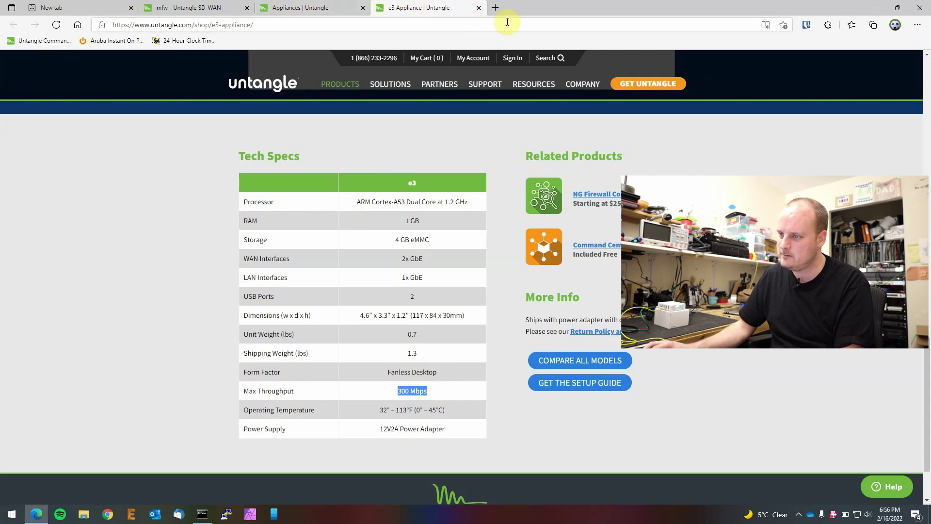
Step: Run a fast.com speed test in a new tab
click(494, 7)
click(484, 25)
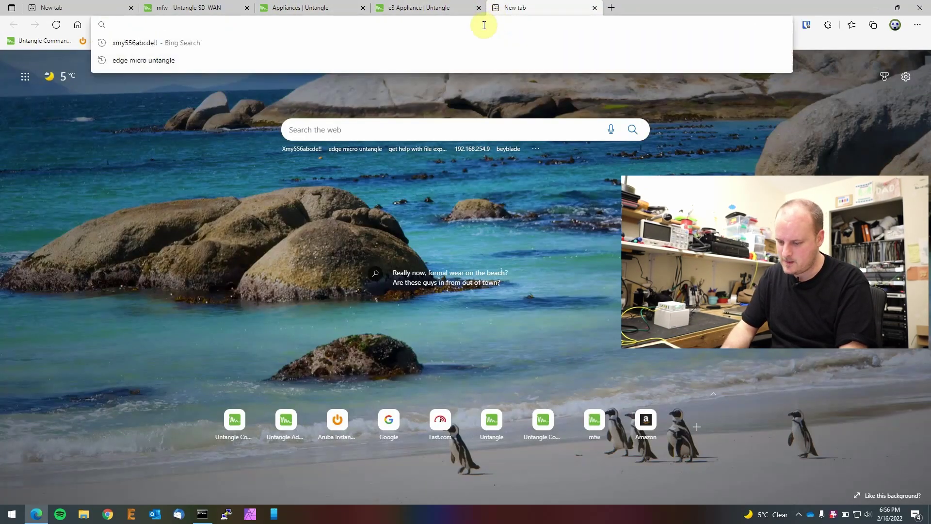
text(fast.com)
key(Return)
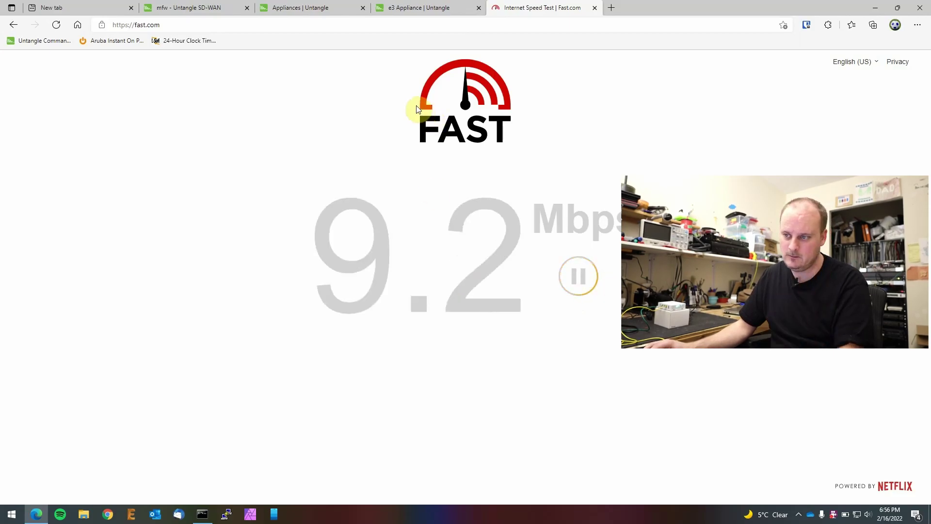
Step: Return to the e3 Appliance page and its Tech Specs table
click(383, 9)
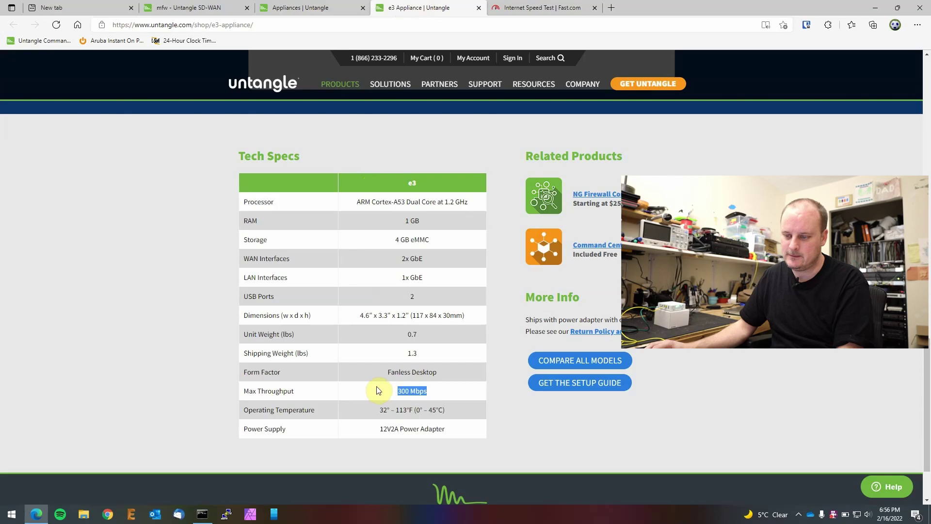
scroll(383, 383, down, 2)
scroll(385, 378, up, 4)
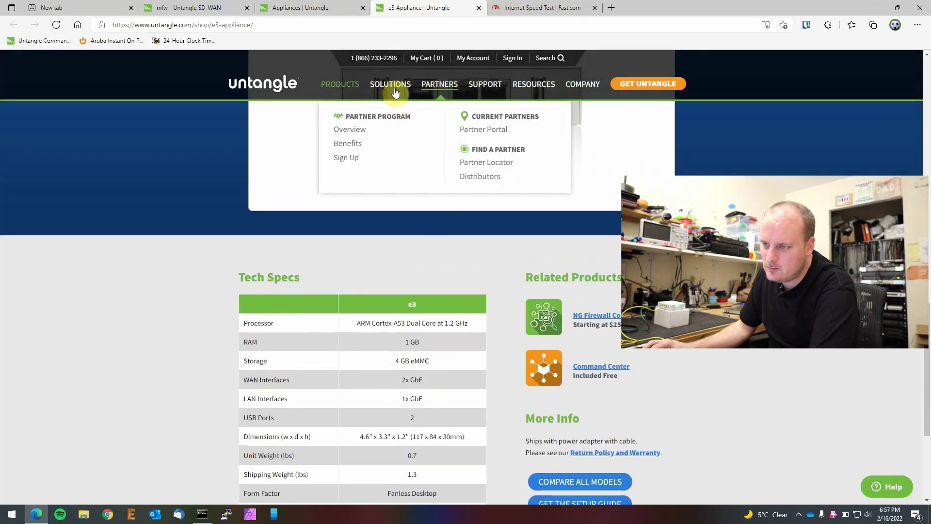
Step: Open the Micro Edge Software Packages page and review its package comparison table
click(336, 87)
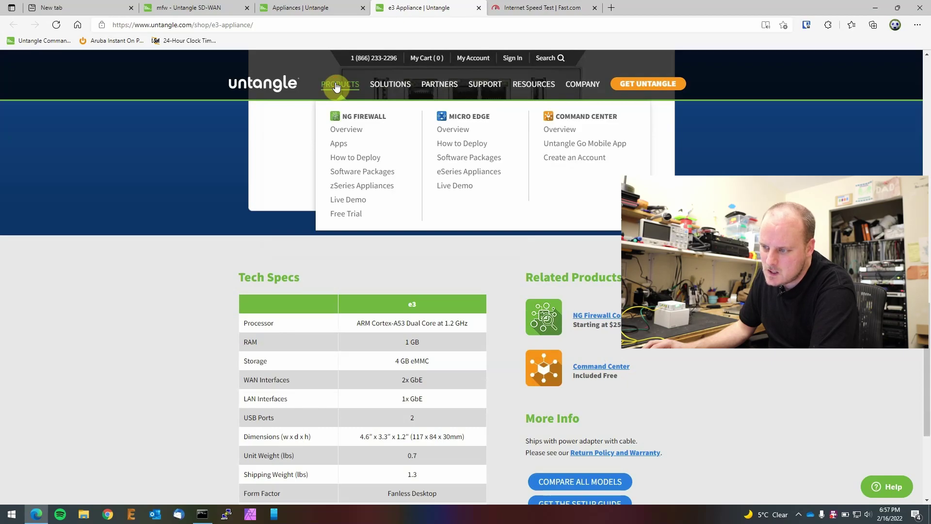
click(484, 159)
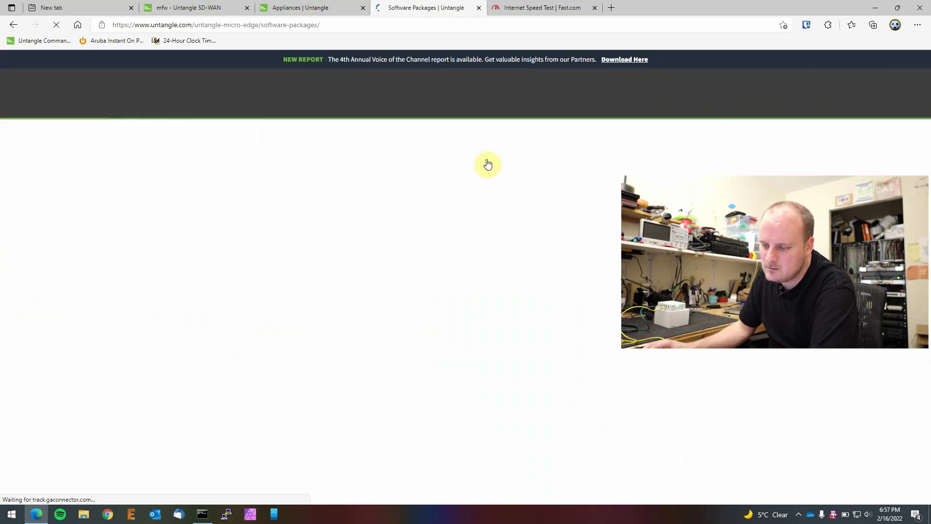
scroll(497, 269, down, 12)
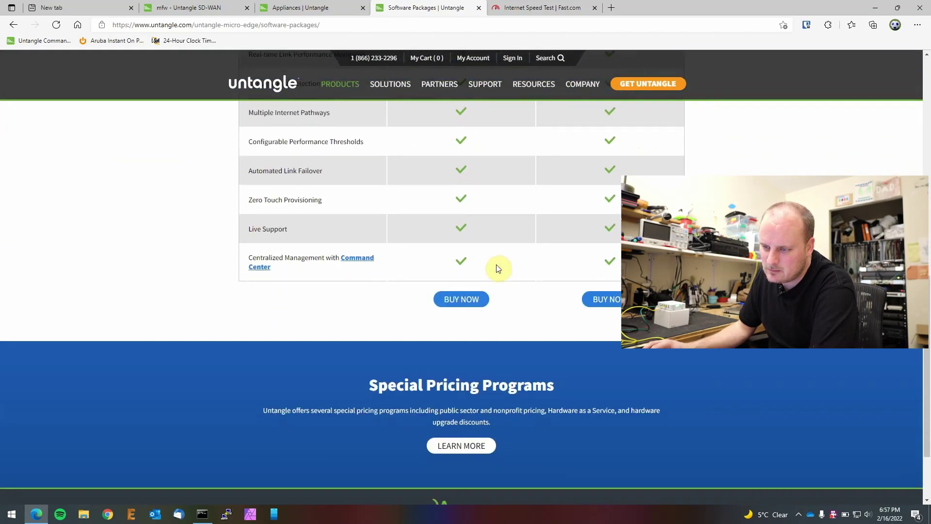
scroll(523, 265, up, 1)
scroll(475, 257, up, 4)
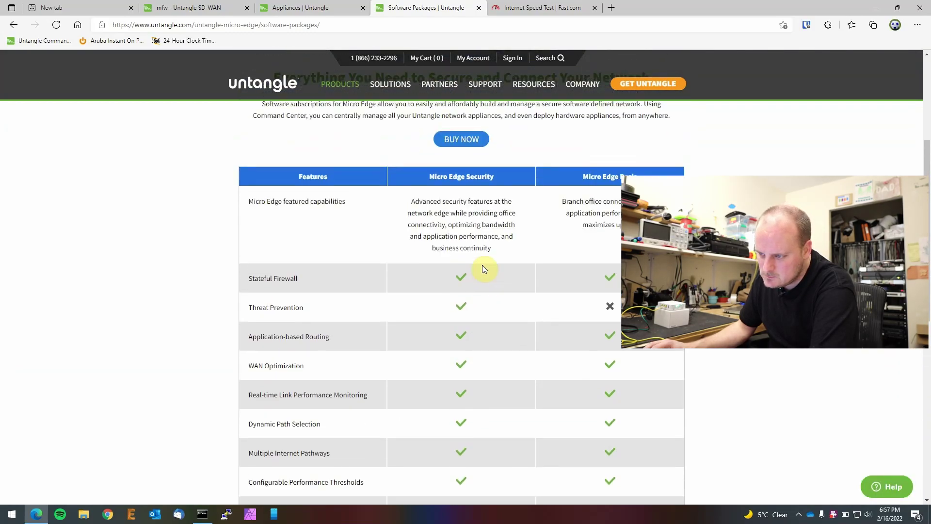
scroll(483, 269, up, 2)
scroll(489, 264, down, 2)
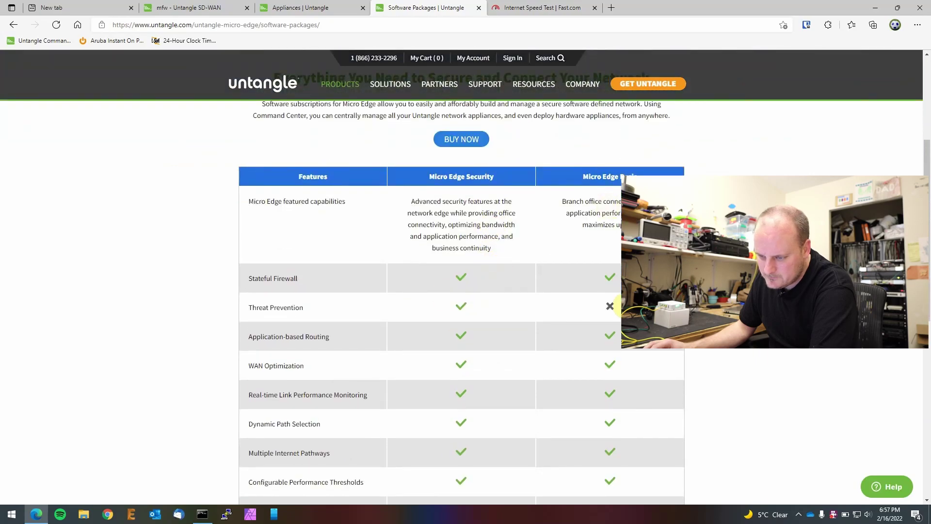
scroll(364, 305, down, 3)
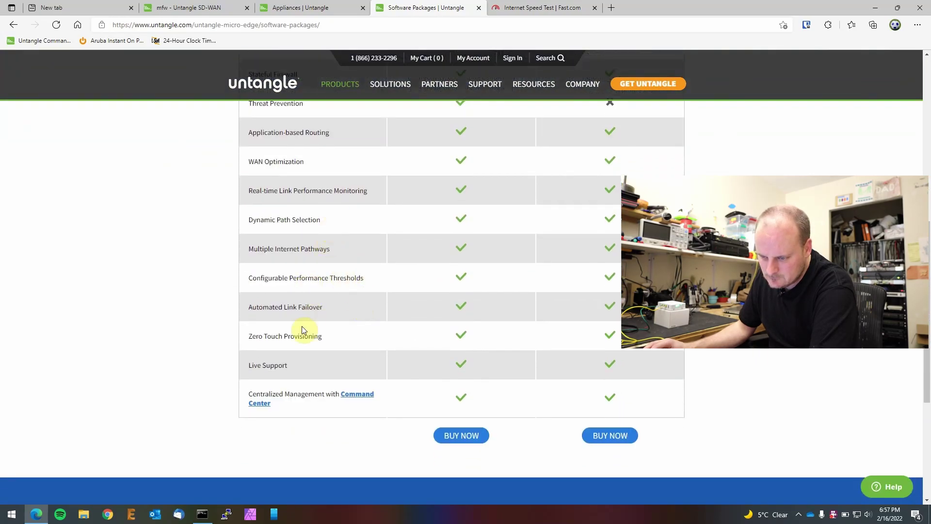
scroll(284, 385, down, 4)
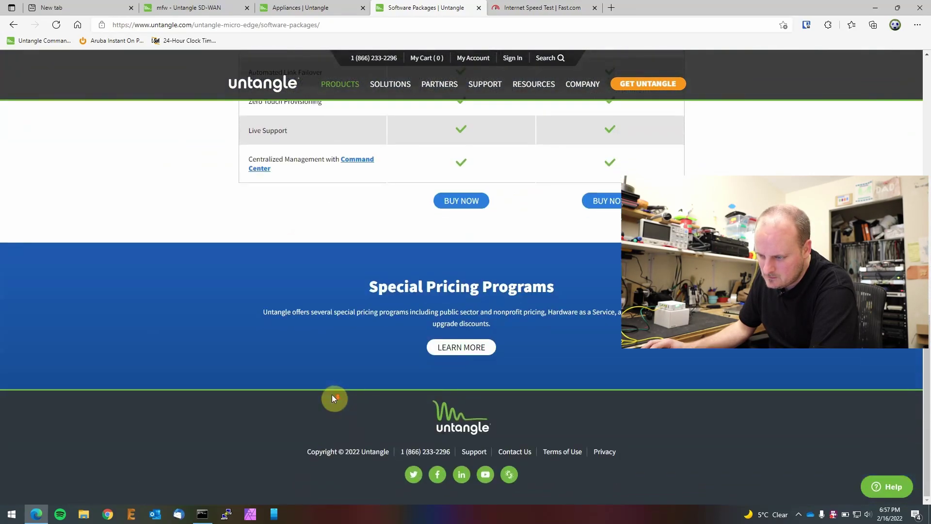
Step: Read the Special Pricing Programs page, then return and open Buy Now for Micro Edge
click(439, 347)
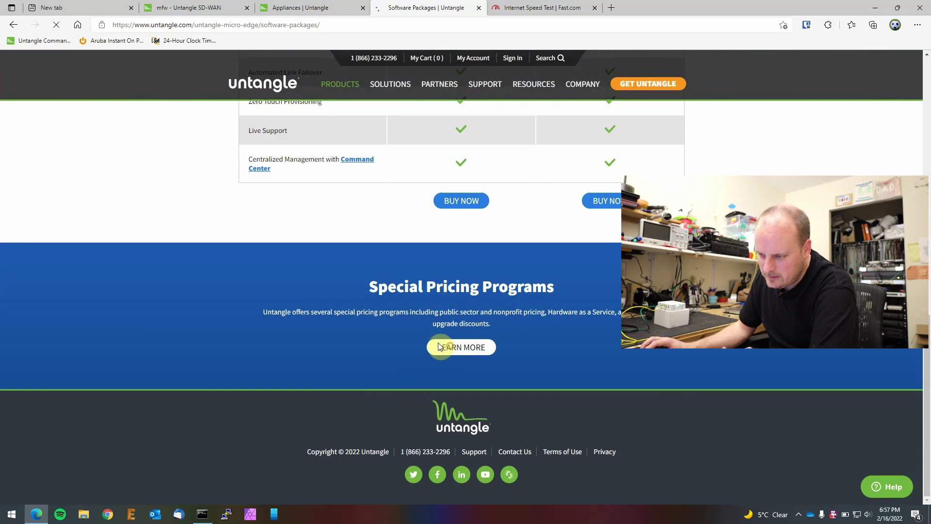
scroll(463, 318, down, 10)
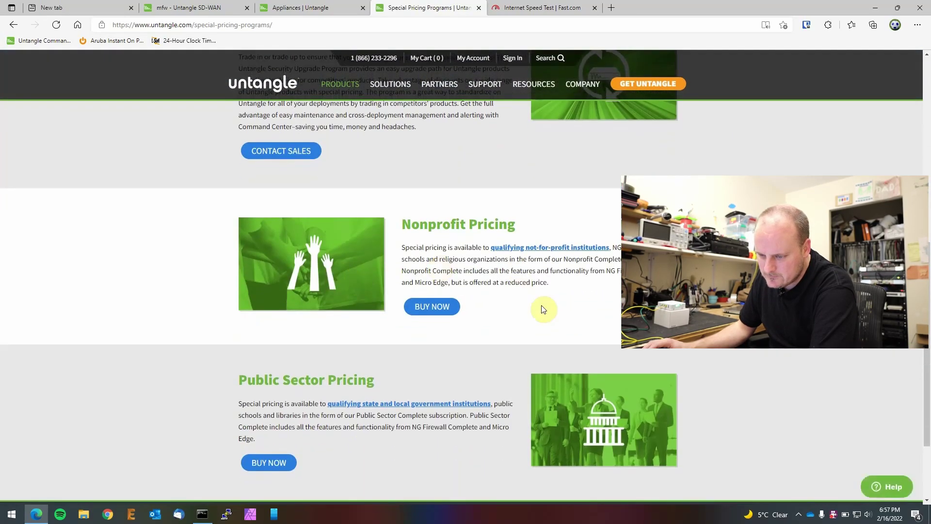
key(alt+Left)
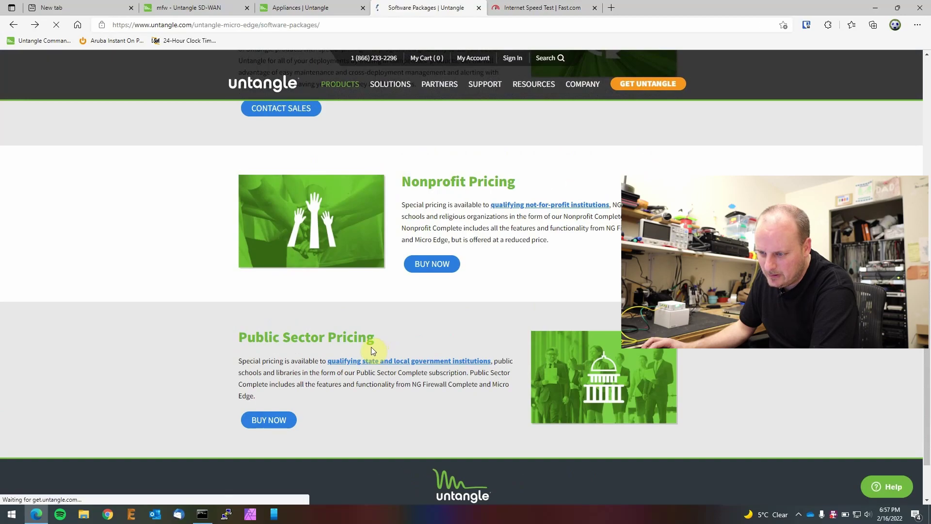
scroll(371, 347, up, 5)
scroll(370, 347, up, 8)
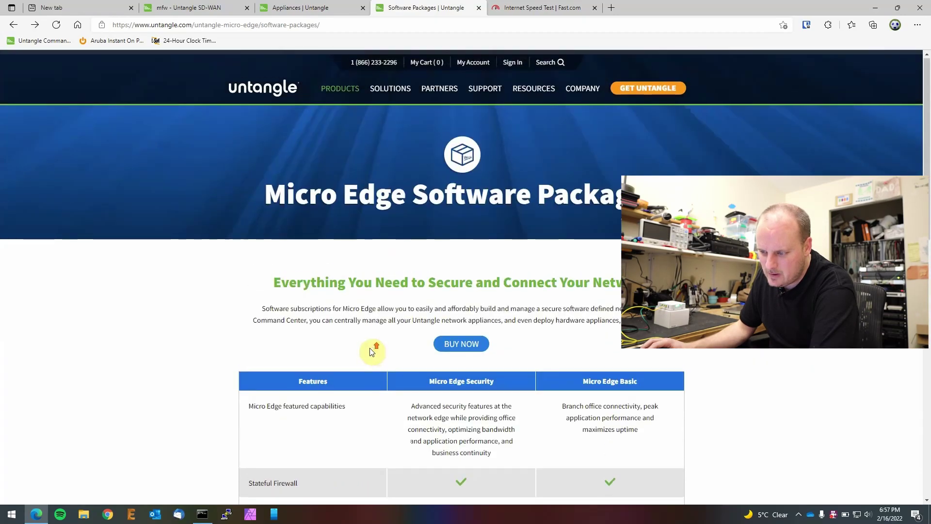
click(446, 345)
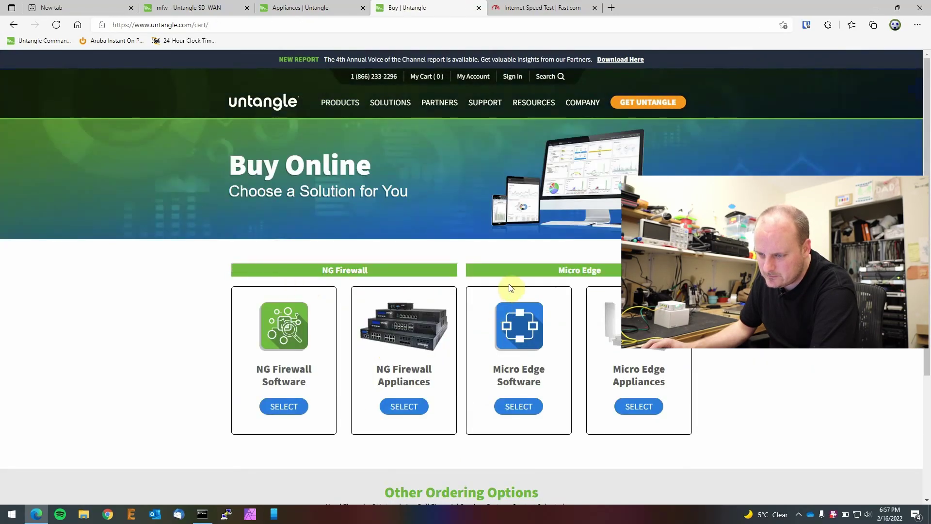
scroll(366, 272, down, 3)
Step: Configure Micro Edge Software with Up To 100 Mbps throughput and review the $162.00 annual price
click(515, 268)
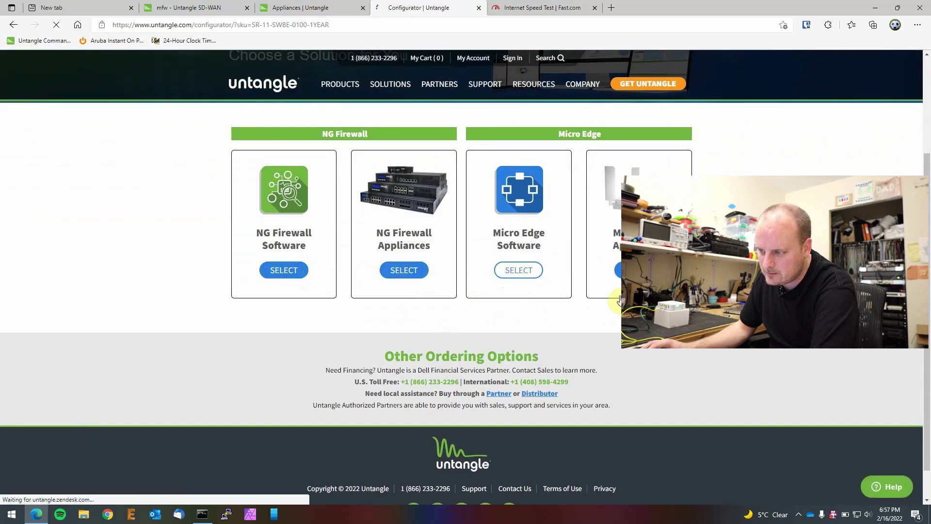
scroll(338, 375, down, 4)
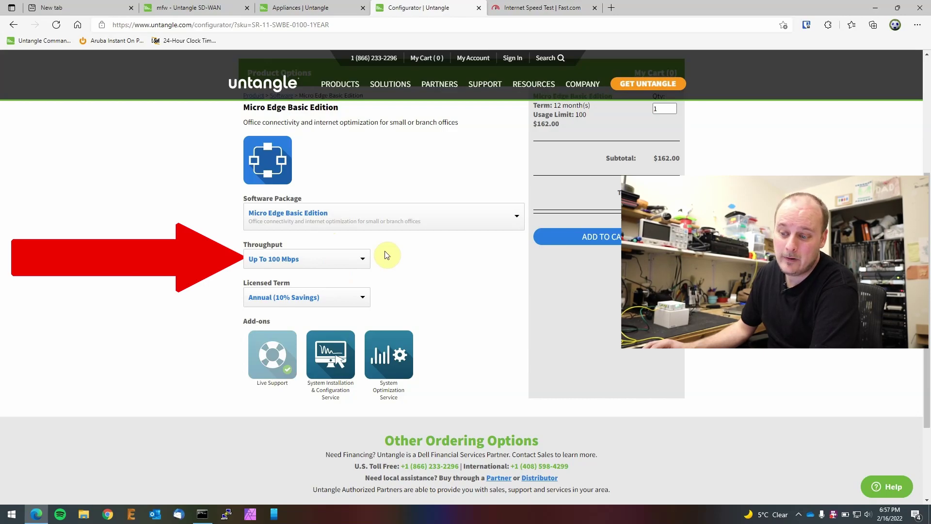
click(329, 262)
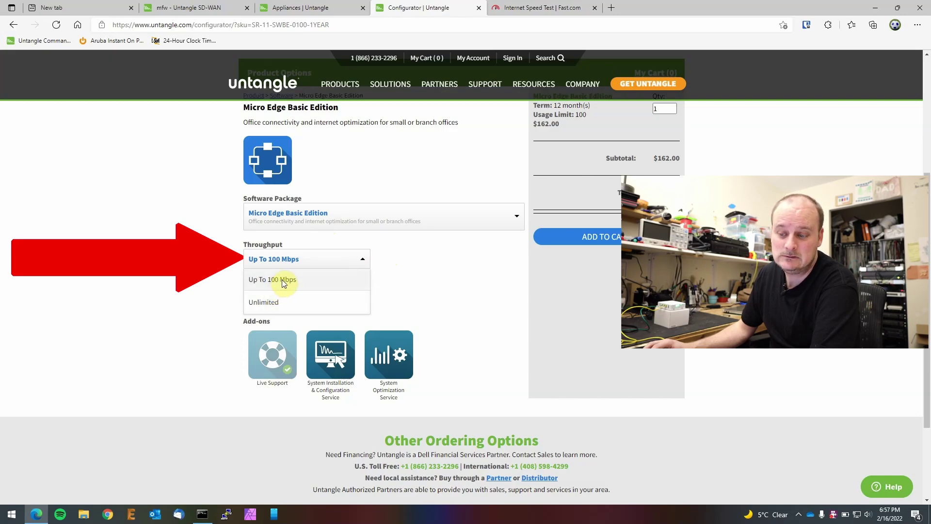
click(197, 288)
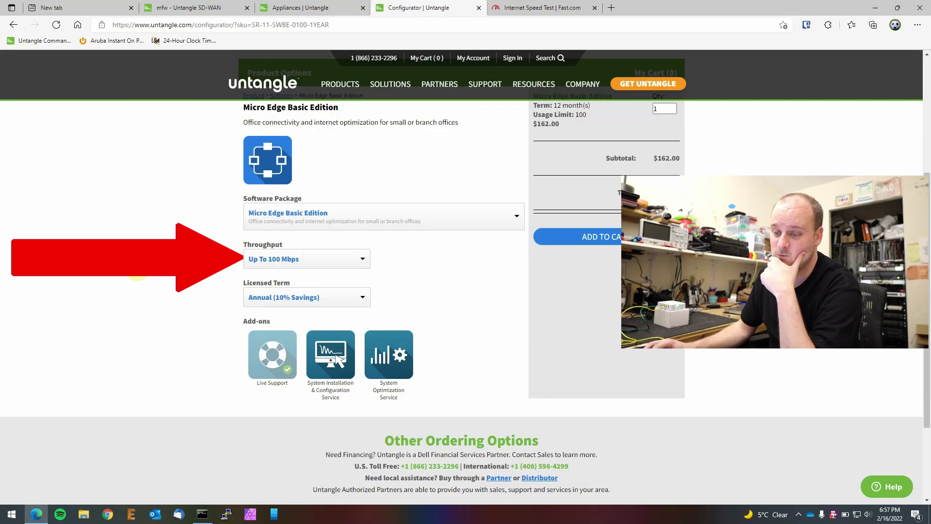
scroll(140, 298, up, 5)
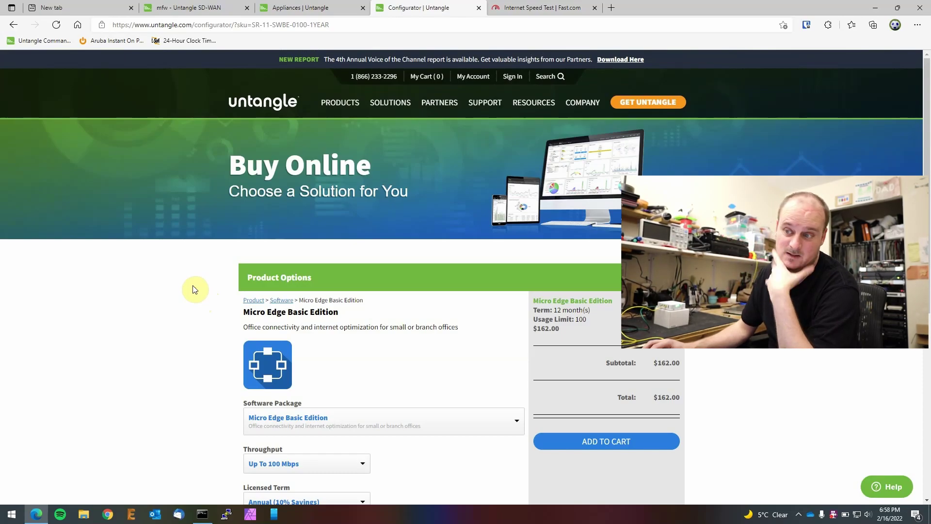
scroll(395, 318, down, 7)
scroll(392, 272, up, 7)
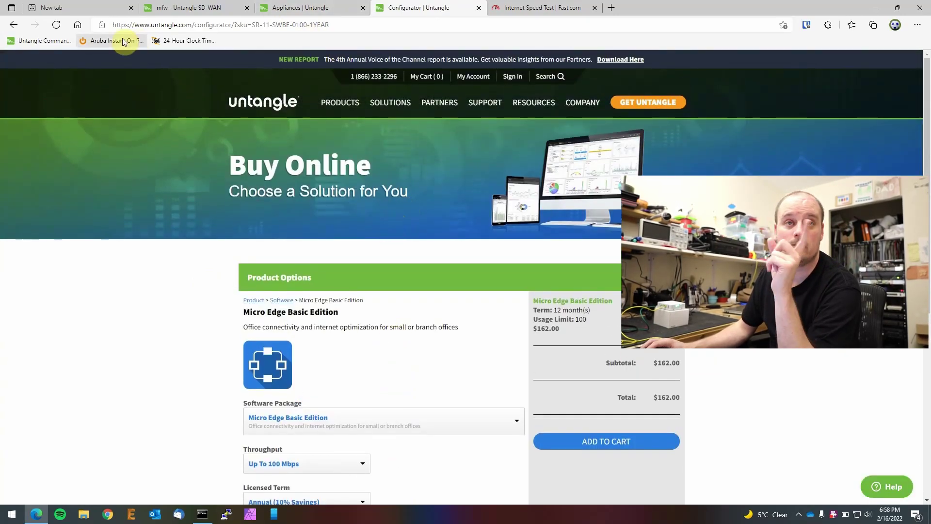
Step: In a new tab, unlock the Bitwarden password vault with the master password
click(64, 8)
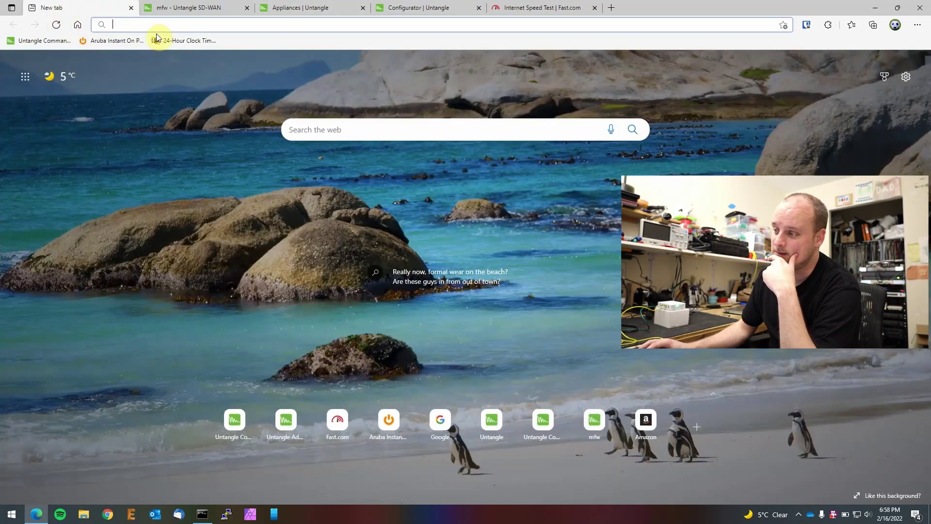
click(806, 24)
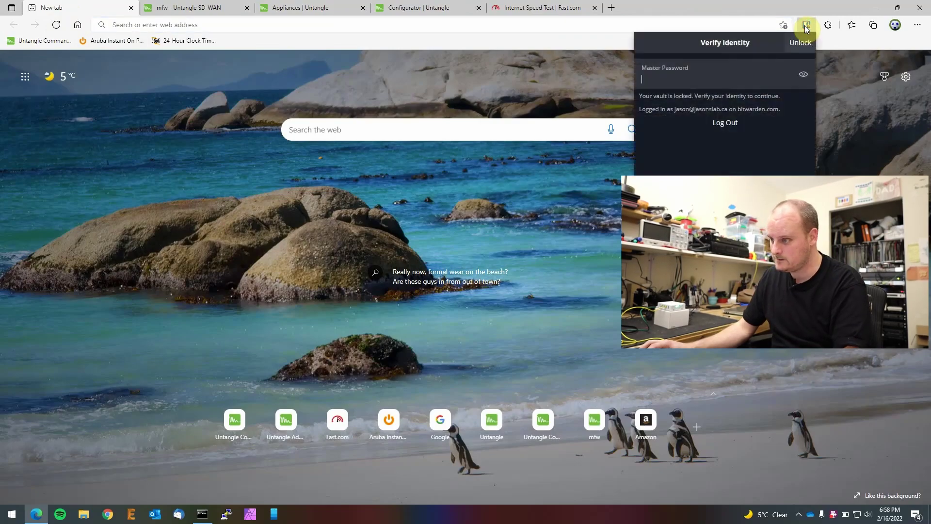
text(••)
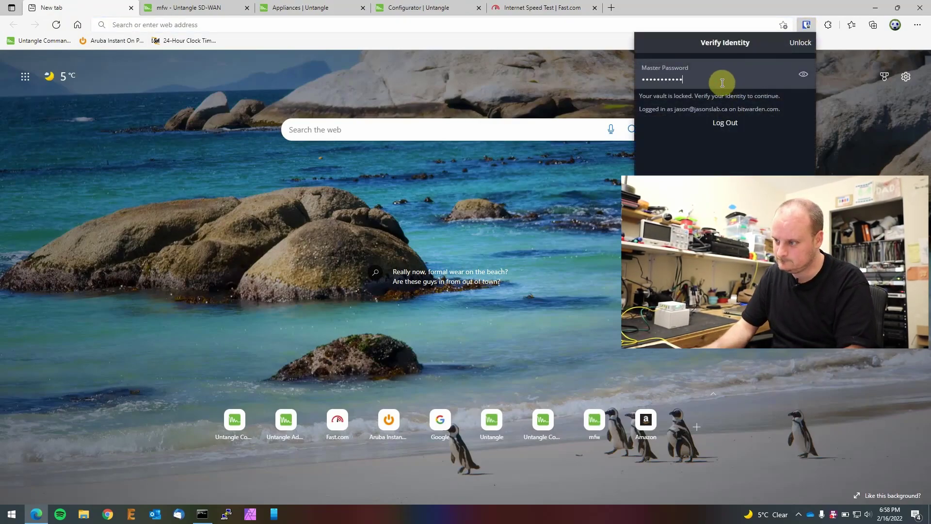
text(••••••••••)
key(Return)
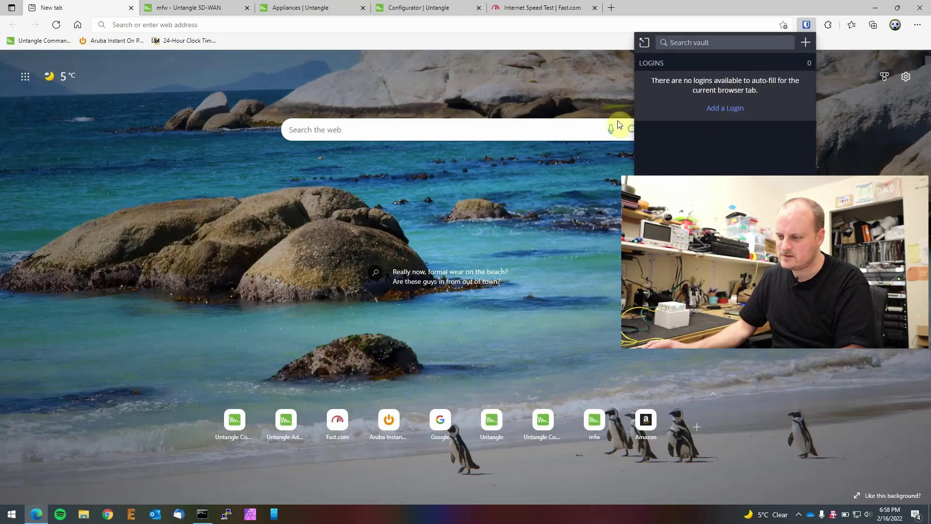
click(470, 251)
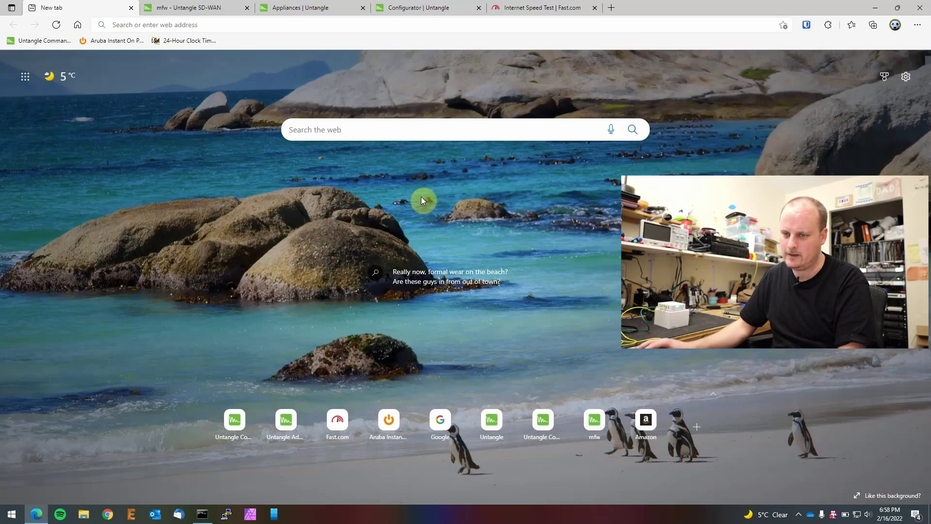
Step: Sign in to Command Center with the saved autofilled login, then switch to the mail client
click(36, 40)
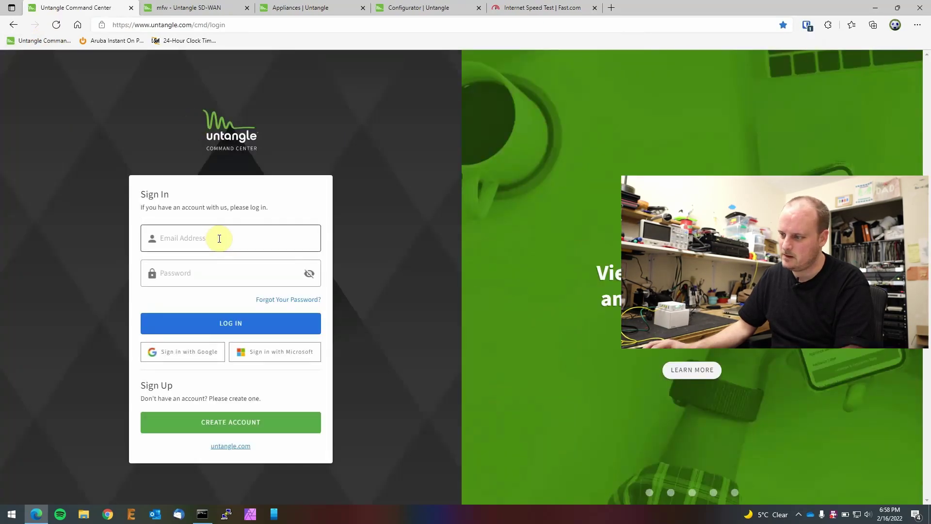
click(807, 25)
click(692, 90)
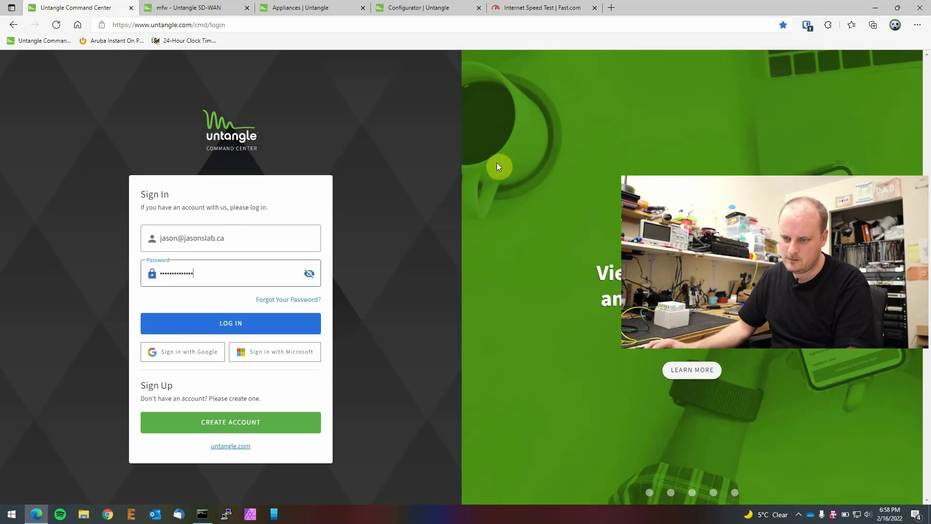
click(239, 321)
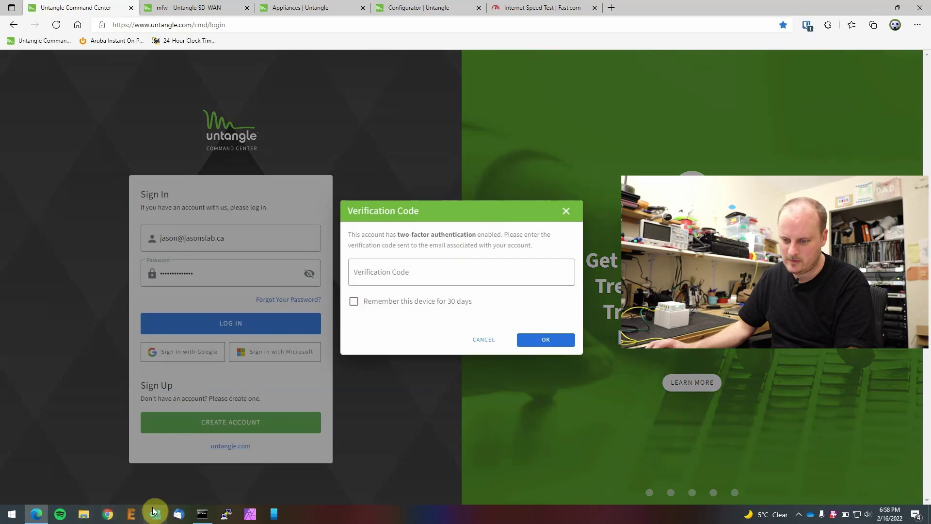
click(153, 511)
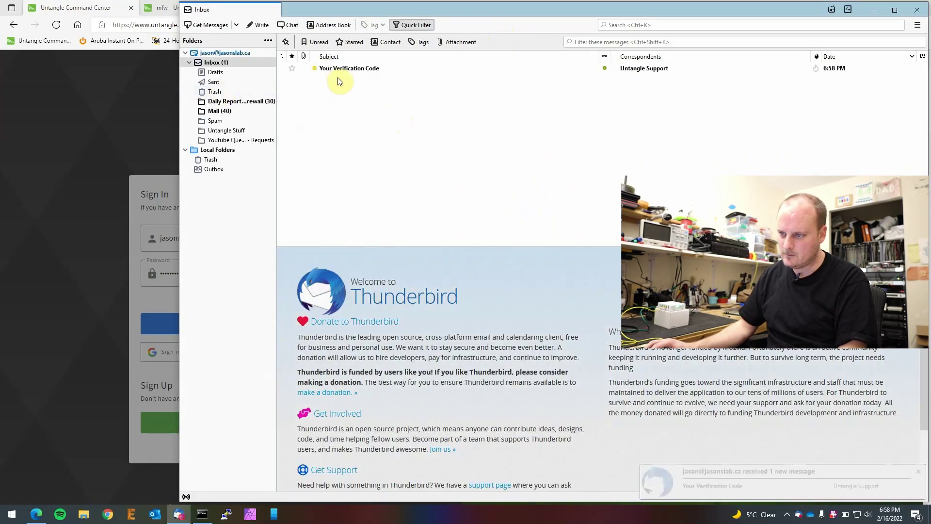
Step: Copy the code from the 'Your Verification Code' email and submit it in Command Center
click(338, 70)
drag(476, 427, 444, 426)
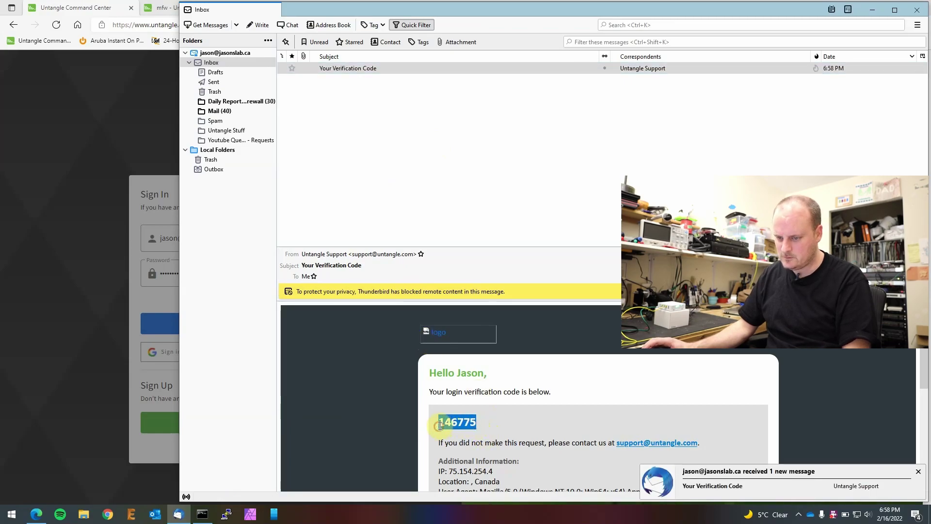
key(ctrl+c)
click(49, 206)
click(386, 283)
key(ctrl+v)
click(544, 341)
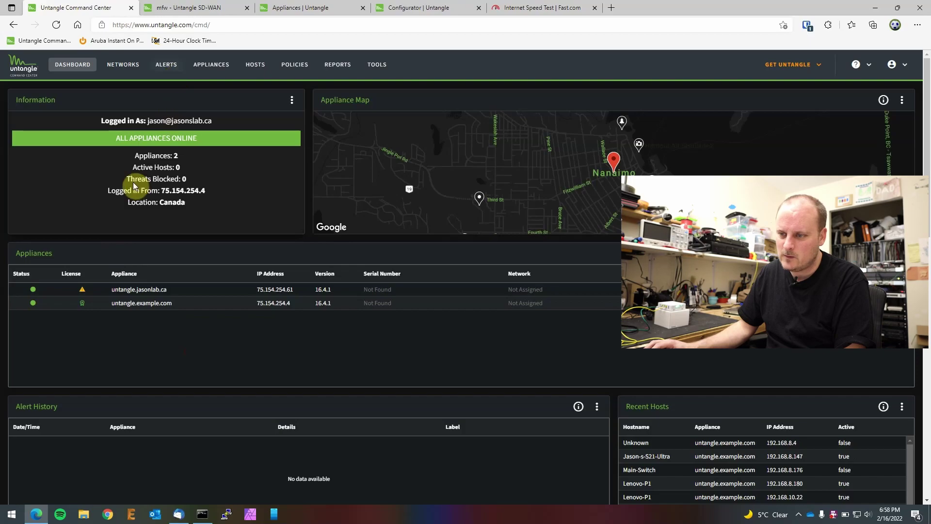
Step: Go to Appliances and start adding a new appliance to the account
click(211, 64)
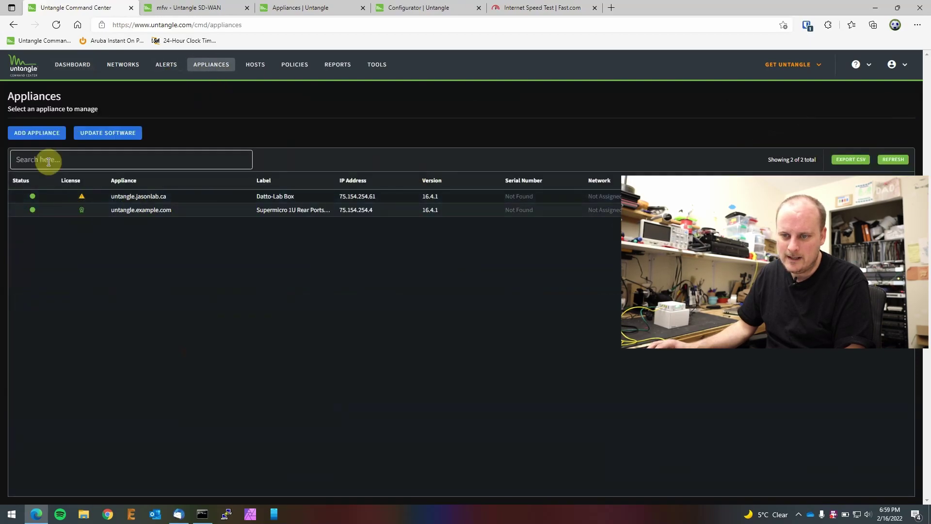
click(36, 132)
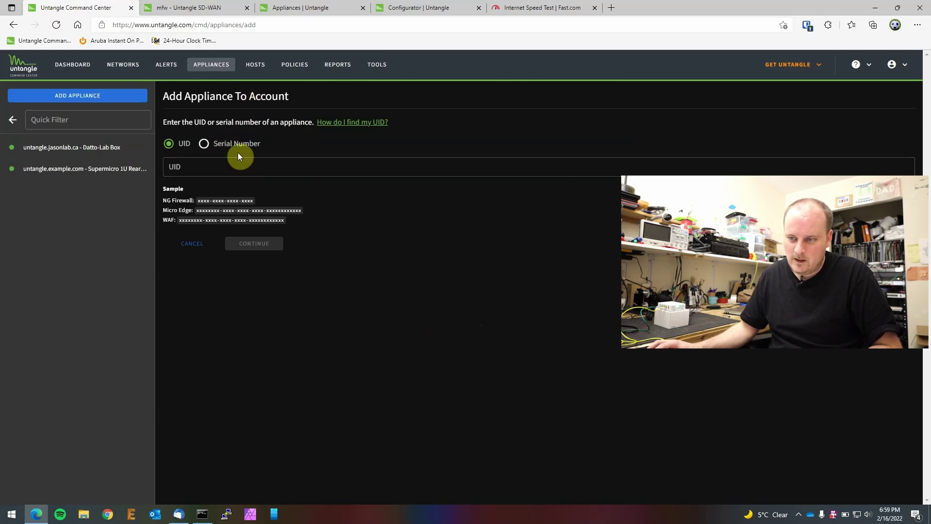
Step: Identify the appliance by its 14-character serial number, fix the typo, and continue
click(207, 146)
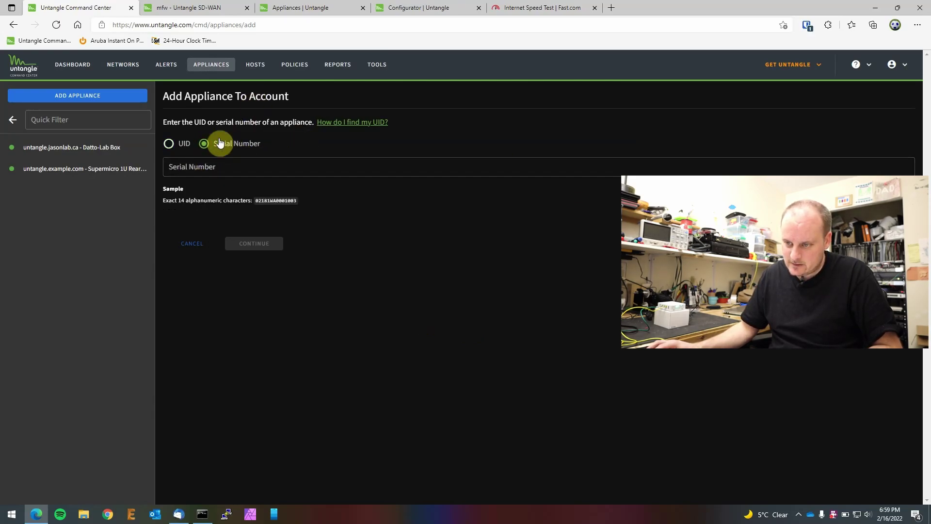
click(211, 165)
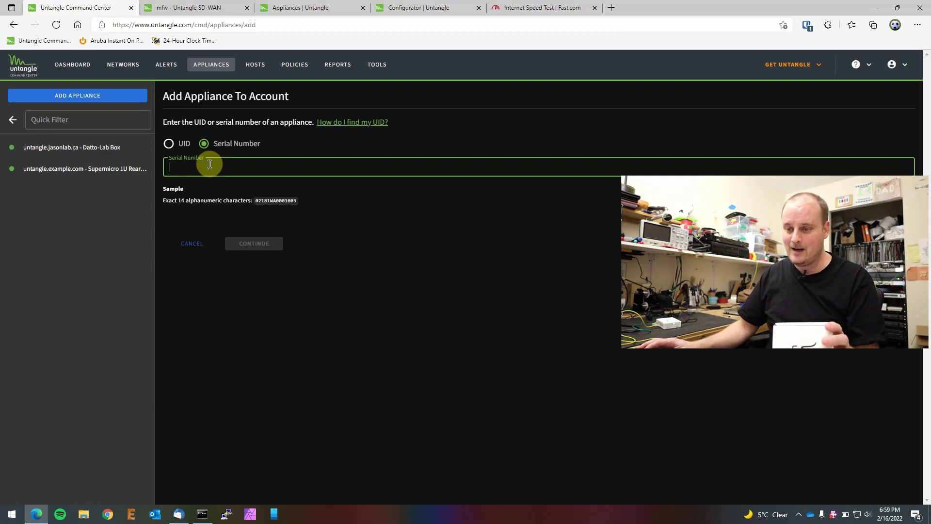
click(196, 165)
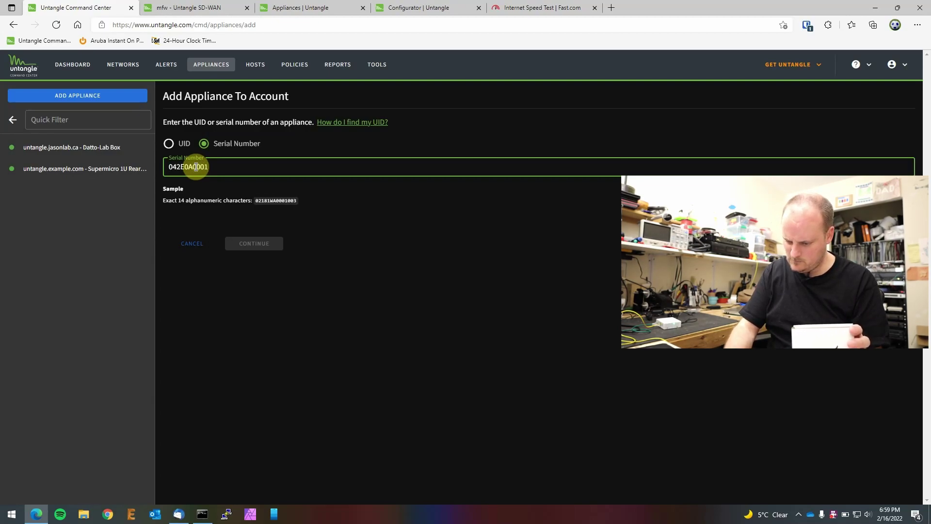
text(8)
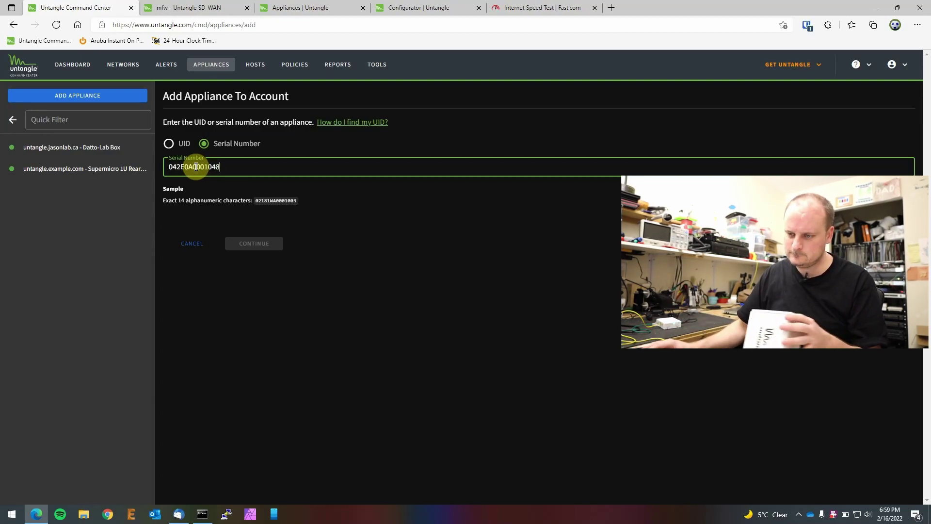
click(255, 245)
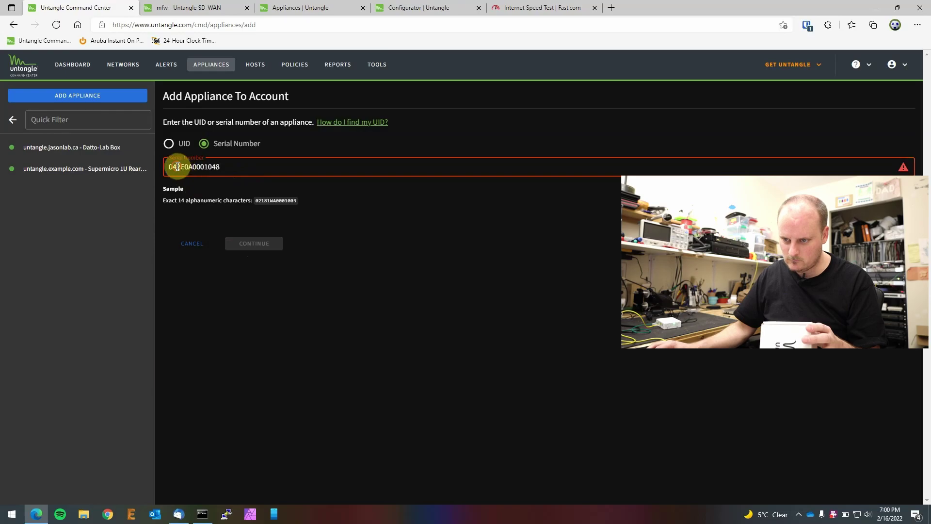
text(1)
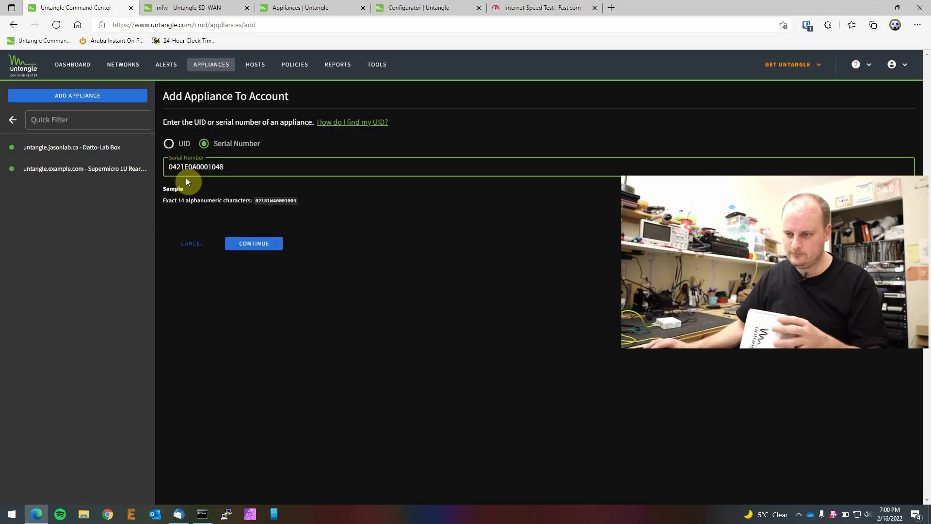
click(249, 245)
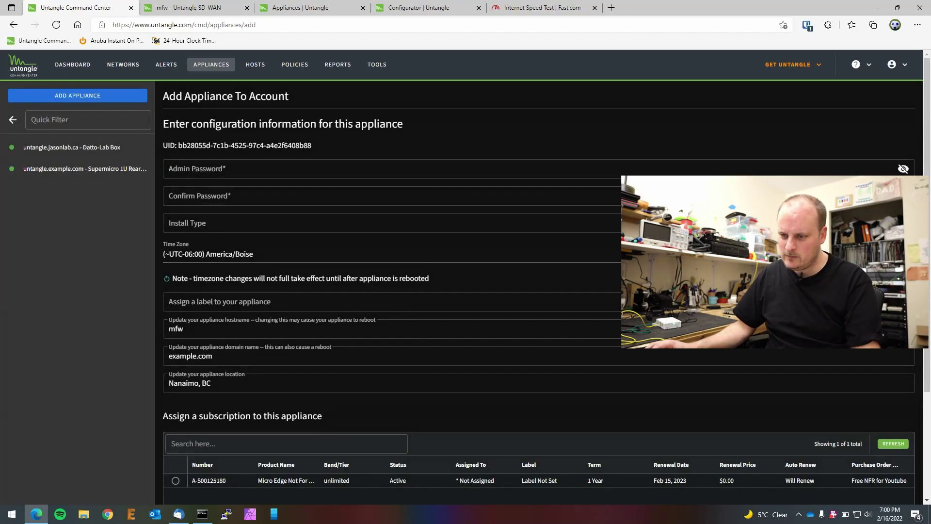
Step: Enter and confirm the new appliance's admin password
click(236, 171)
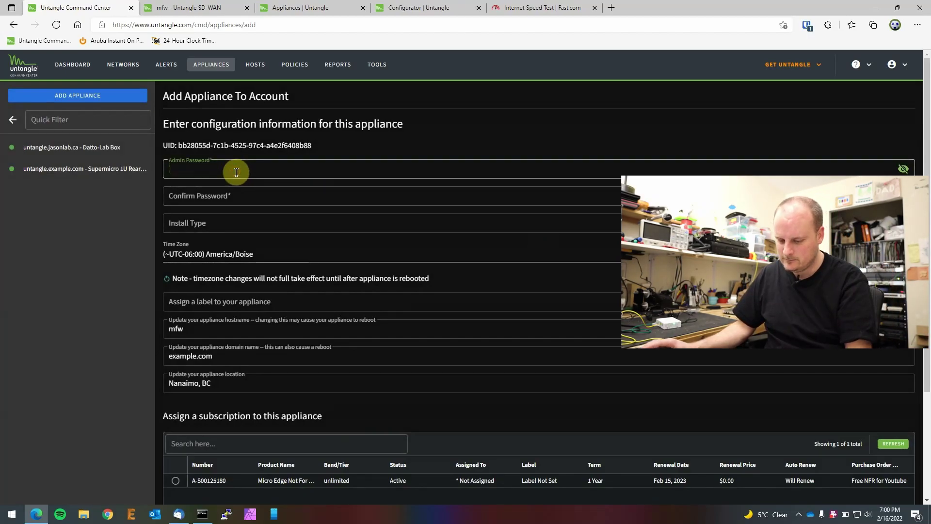
text(•••••••••••)
key(Tab)
text(•••••••••••)
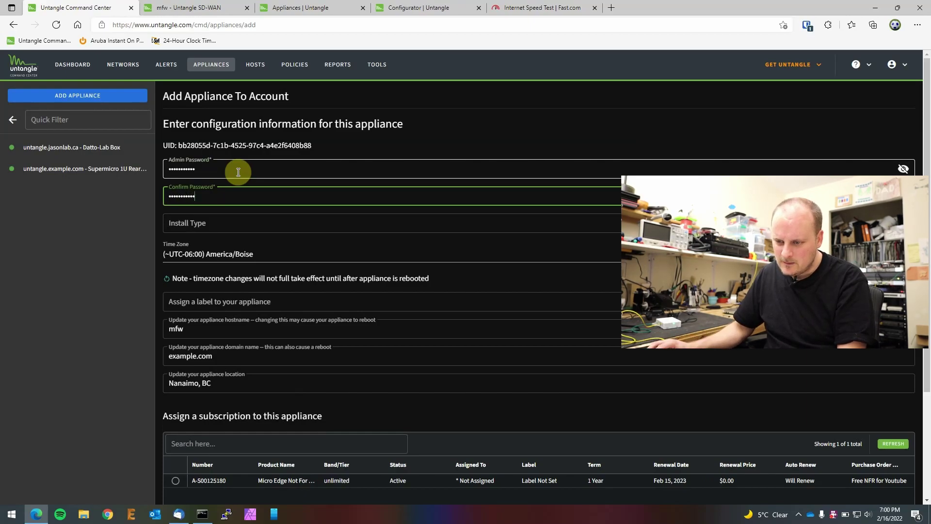
key(Tab)
click(215, 227)
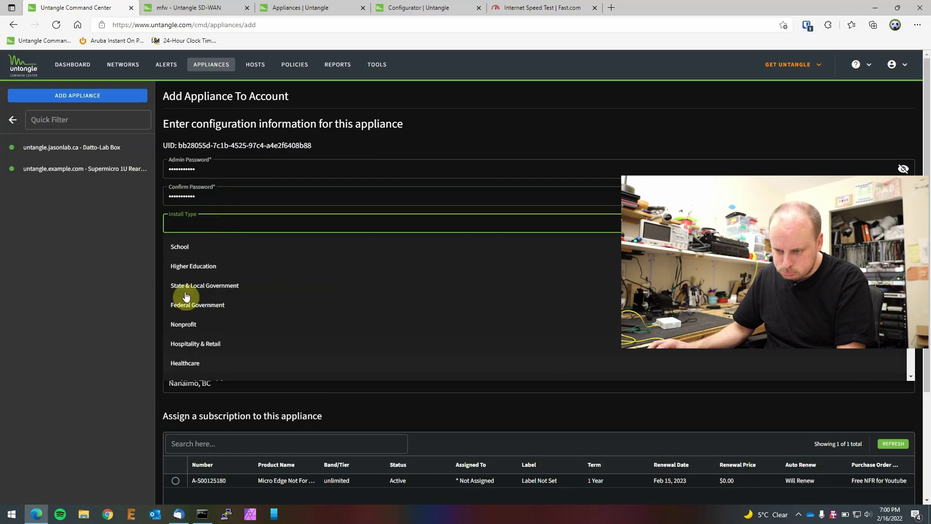
Step: Set Install Type to Nonprofit and the time zone to (~UTC-07:00) America/Vancouver
click(189, 330)
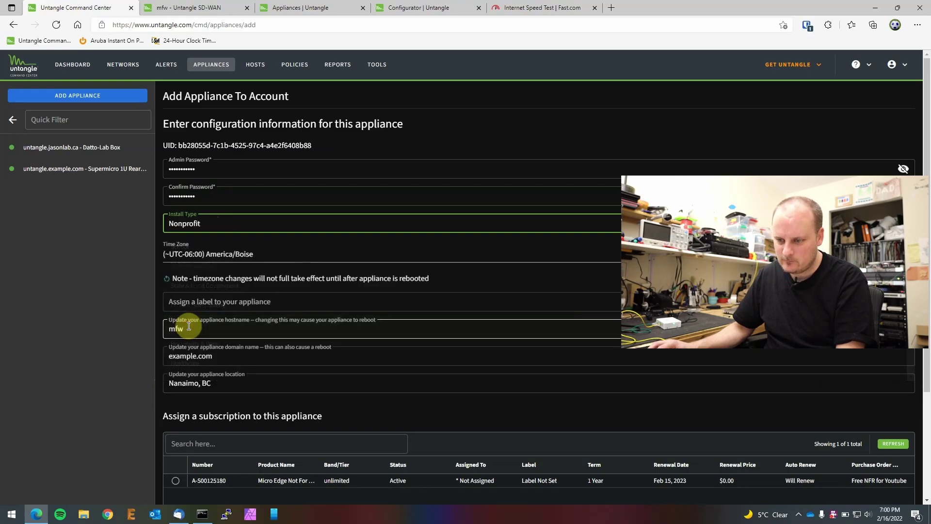
click(200, 261)
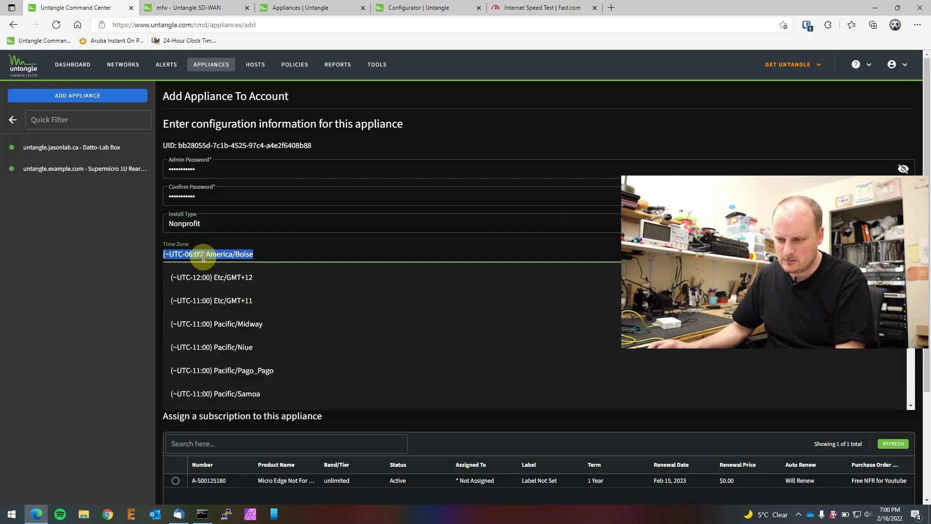
scroll(268, 351, down, 1)
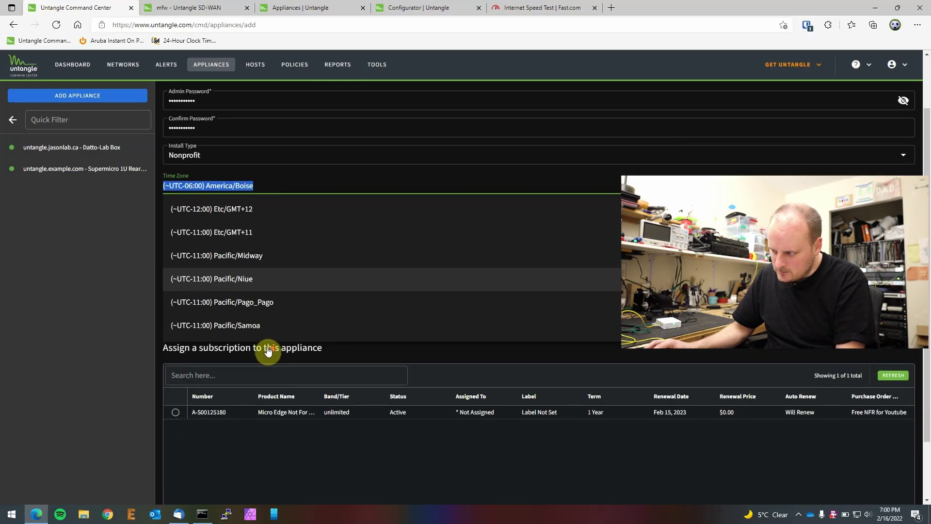
scroll(388, 267, down, 1)
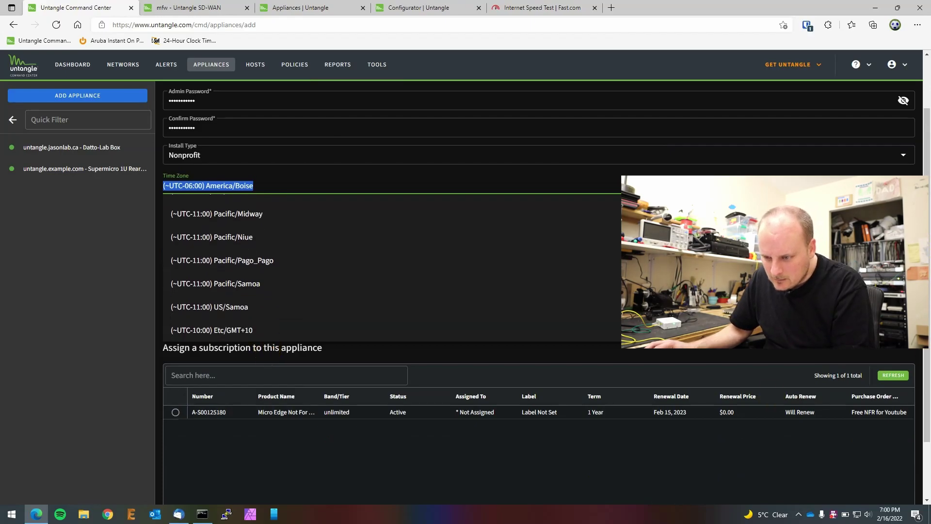
scroll(387, 266, down, 4)
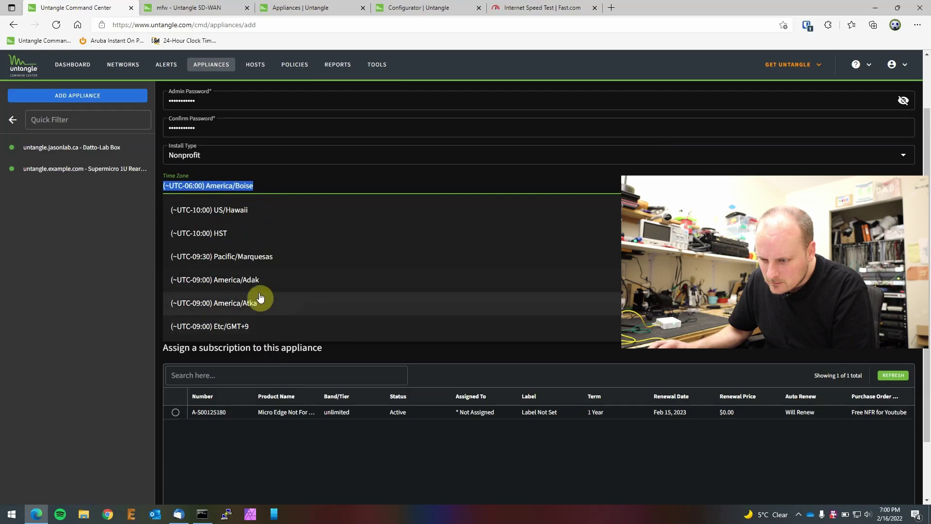
scroll(245, 290, down, 3)
scroll(252, 287, down, 3)
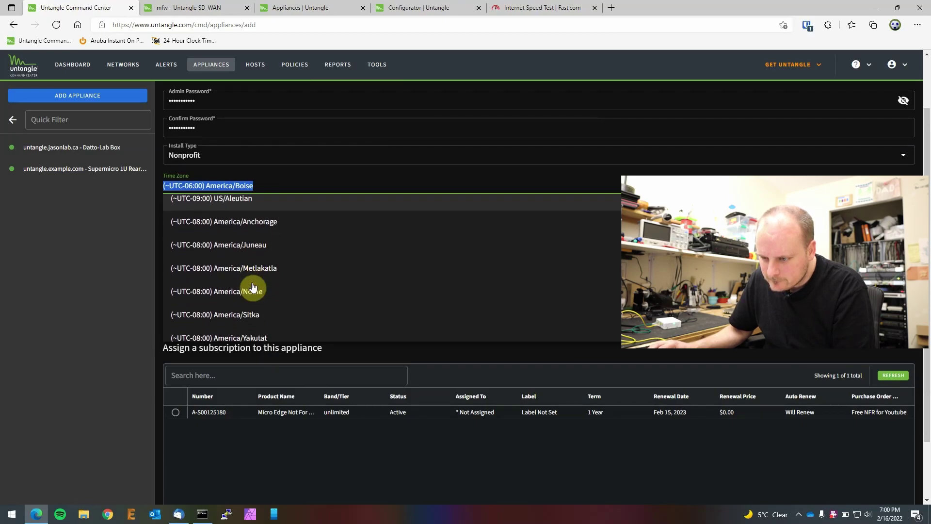
scroll(272, 285, down, 4)
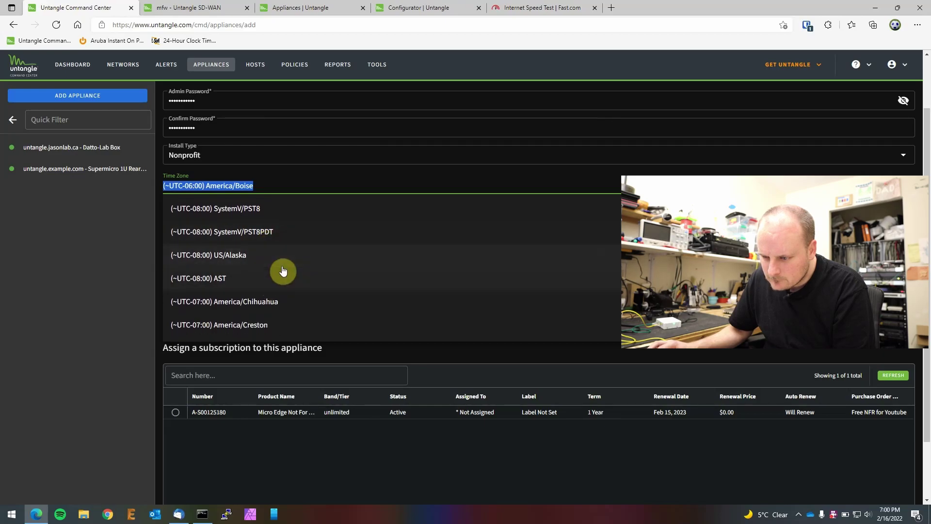
scroll(286, 280, down, 3)
scroll(298, 274, down, 4)
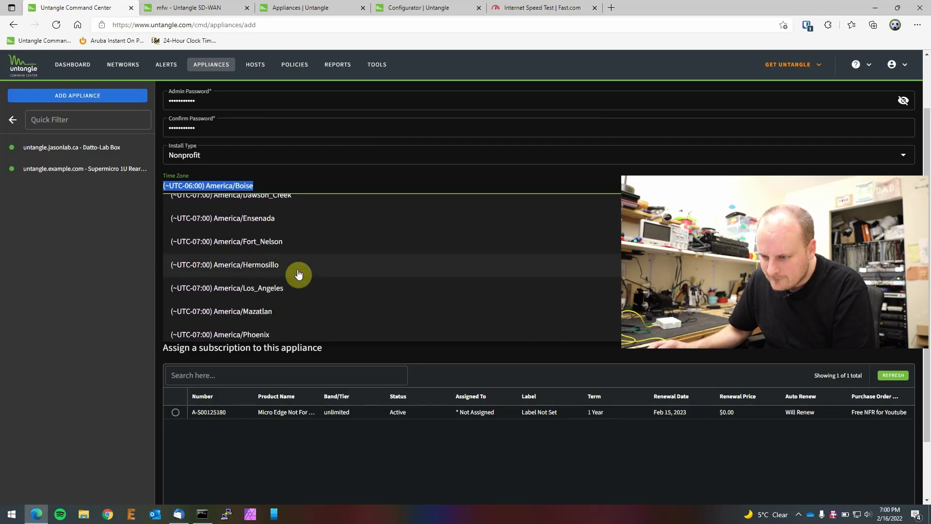
scroll(298, 273, down, 1)
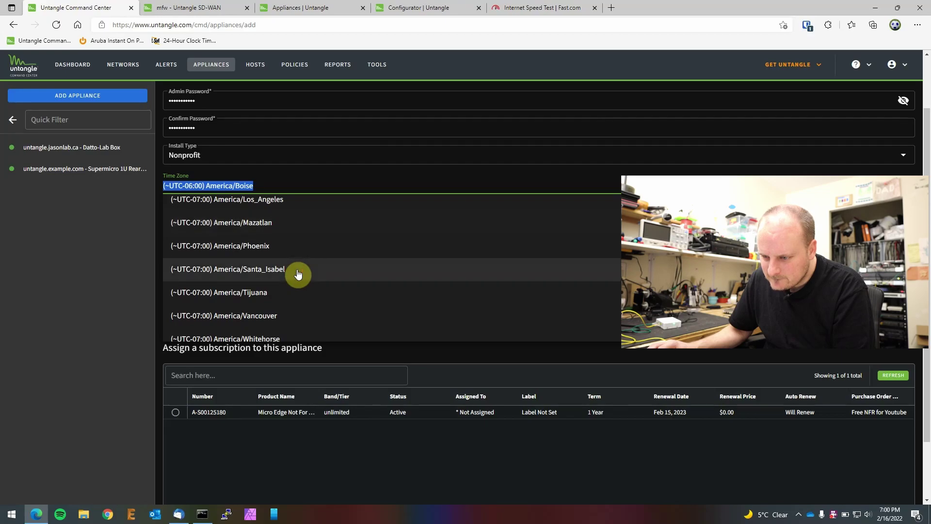
click(262, 314)
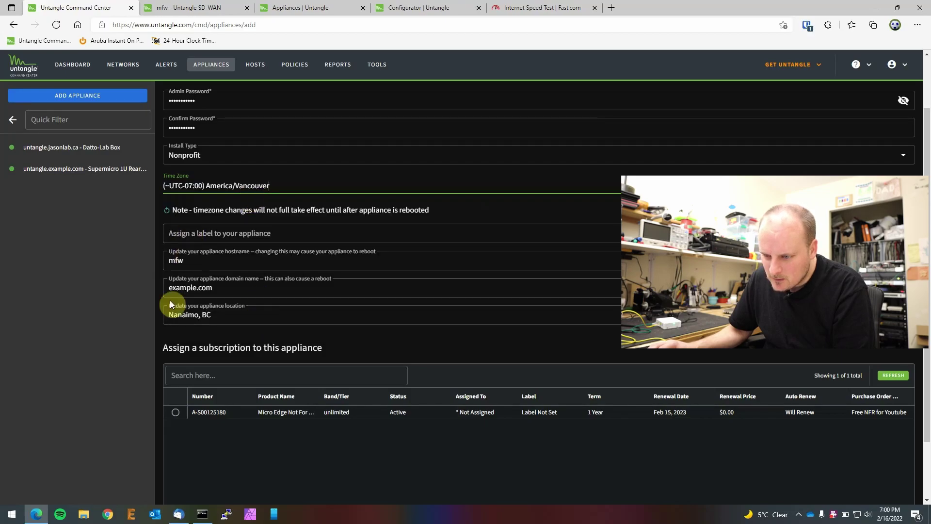
Step: Assign the Micro Edge subscription, accept the EULA, and retype the domain name as edgemicro
drag(191, 257, 169, 261)
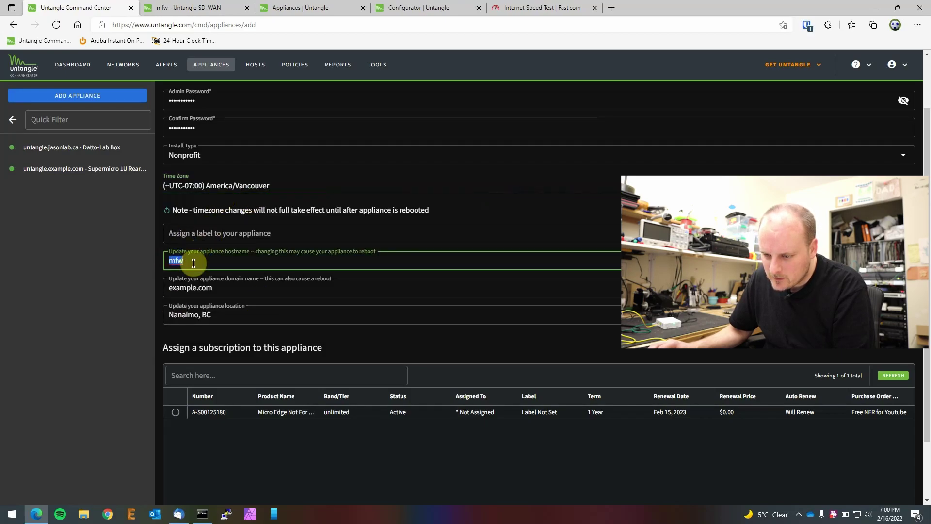
scroll(418, 198, down, 2)
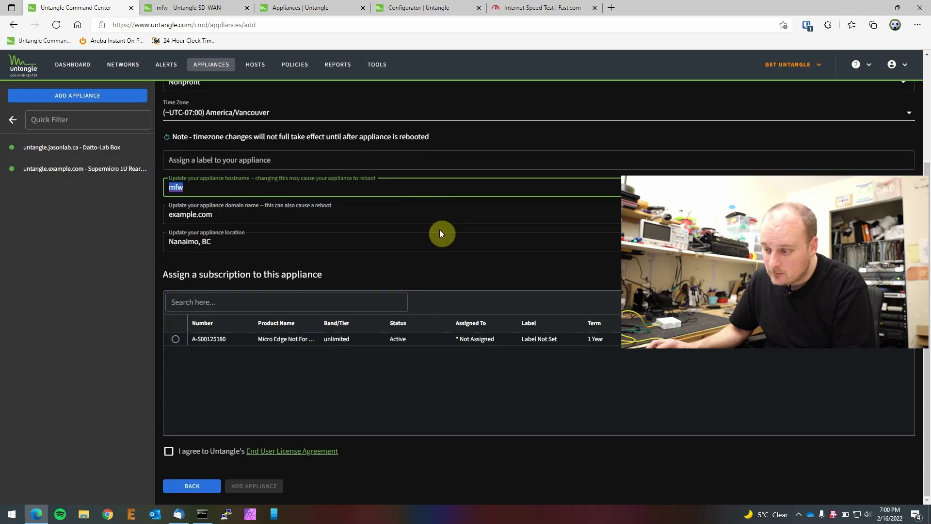
click(175, 340)
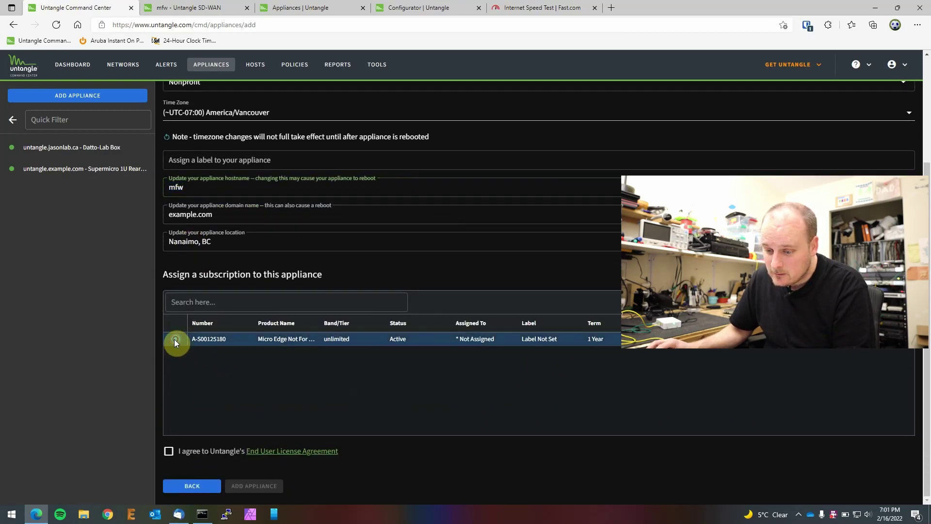
click(168, 452)
drag(223, 214, 160, 213)
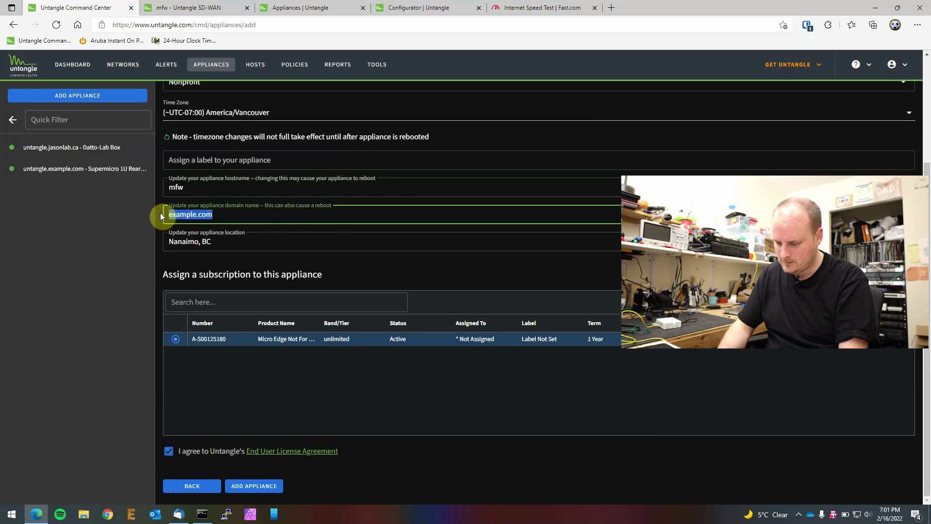
text(edg)
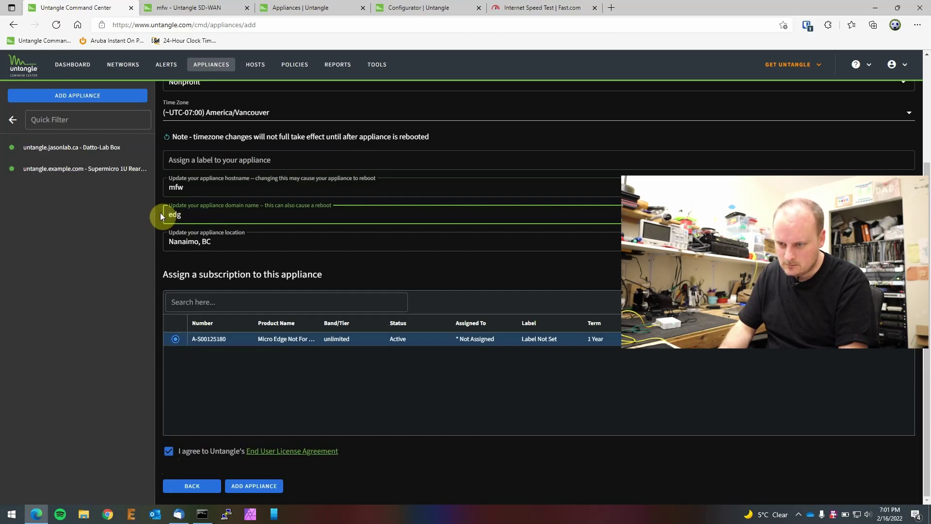
text(emicro)
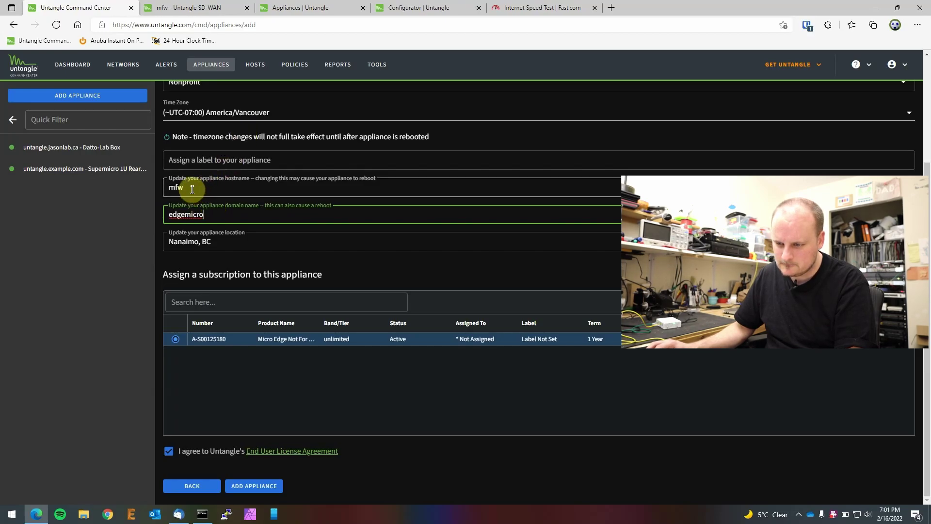
Step: Replace the domain name with the lab's domain and the hostname mfw with edgemicro
double_click(204, 214)
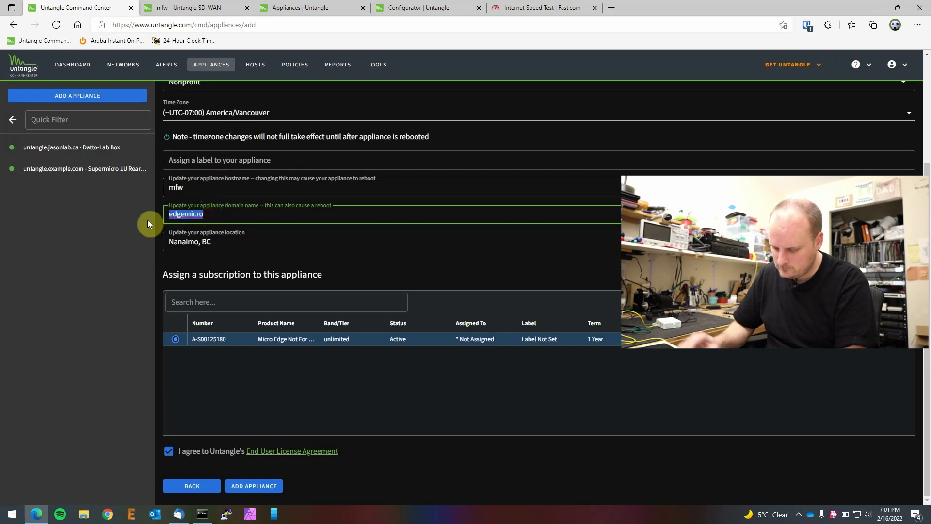
text(jaso)
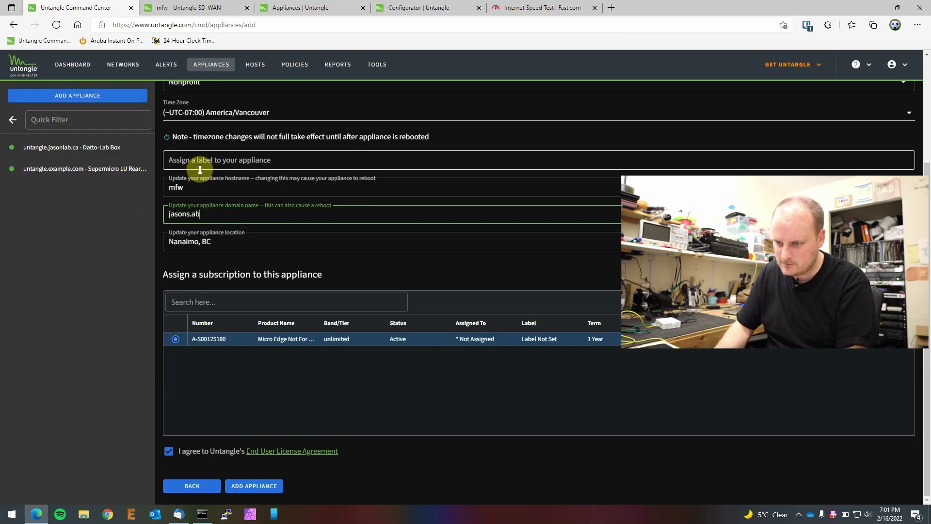
text(nslab.ca)
drag(182, 187, 150, 188)
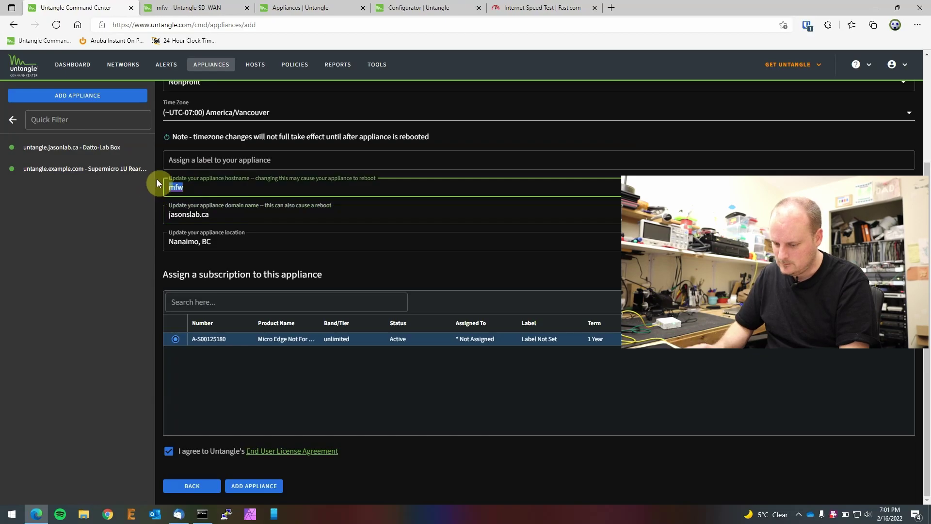
text(edgemicro)
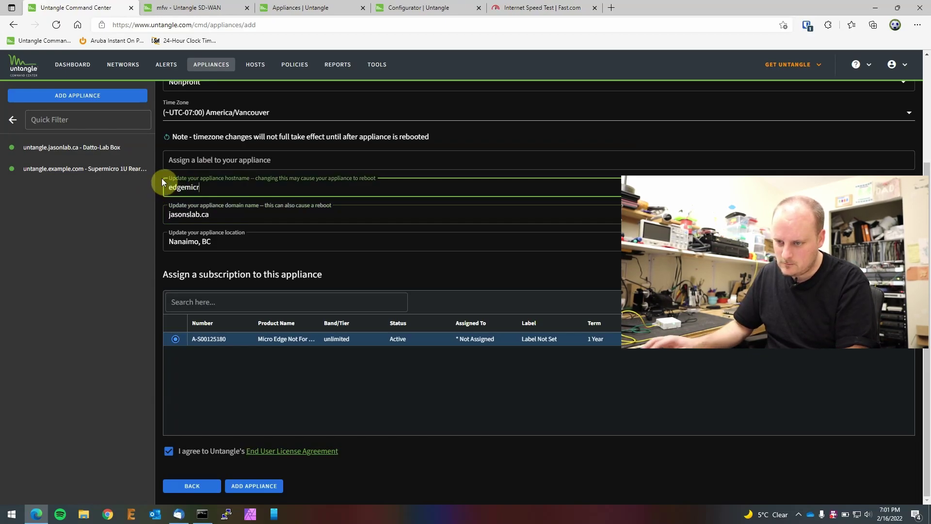
Step: Submit the registration and start filling the required label Edge-Micro-Box
click(253, 486)
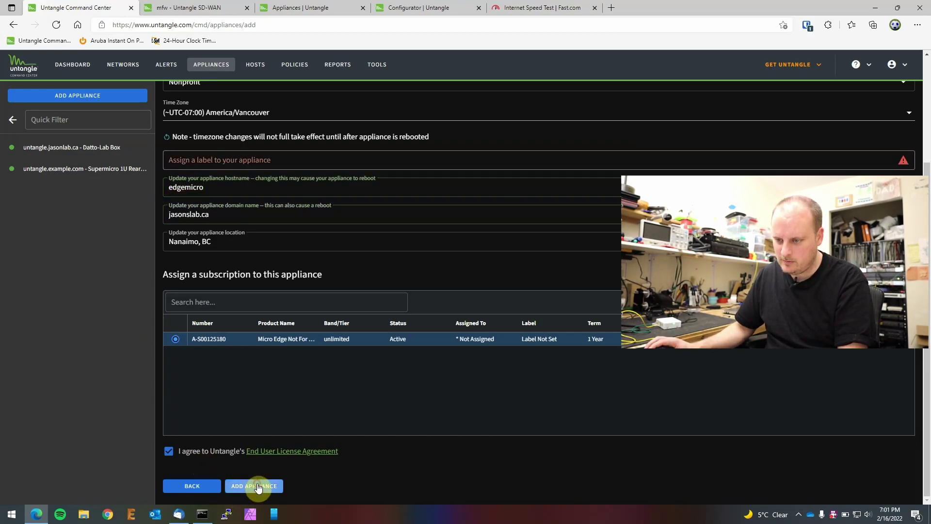
click(243, 158)
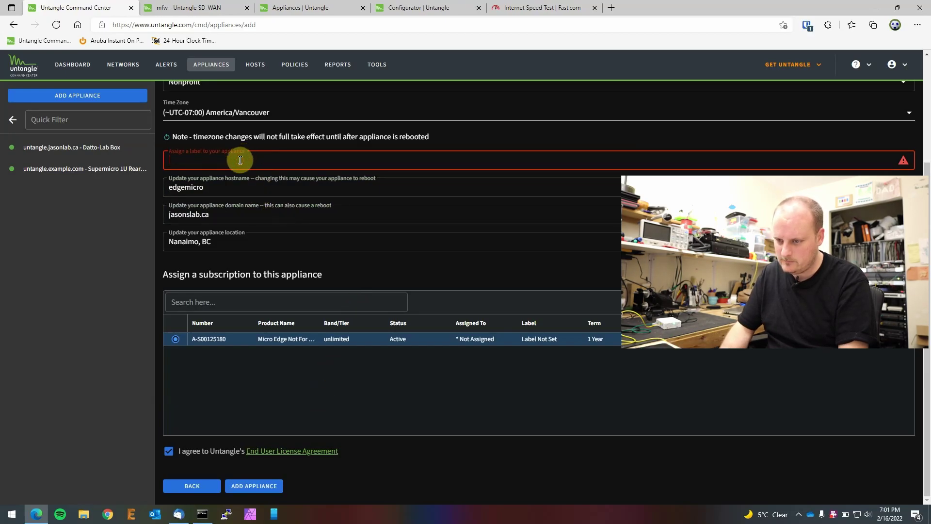
text(Micro)
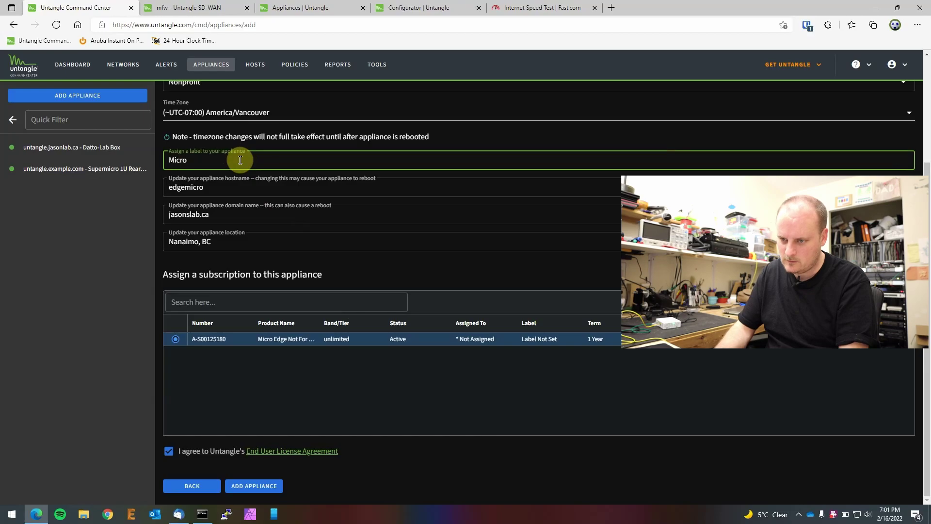
text(Edge-)
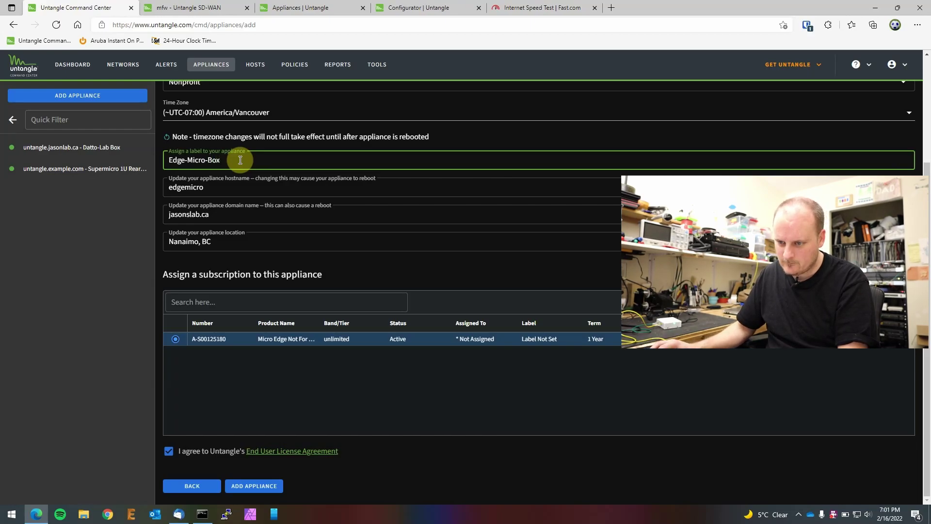
Step: Launch Remote Access for the newly added Edge-Micro-Box appliance
click(250, 486)
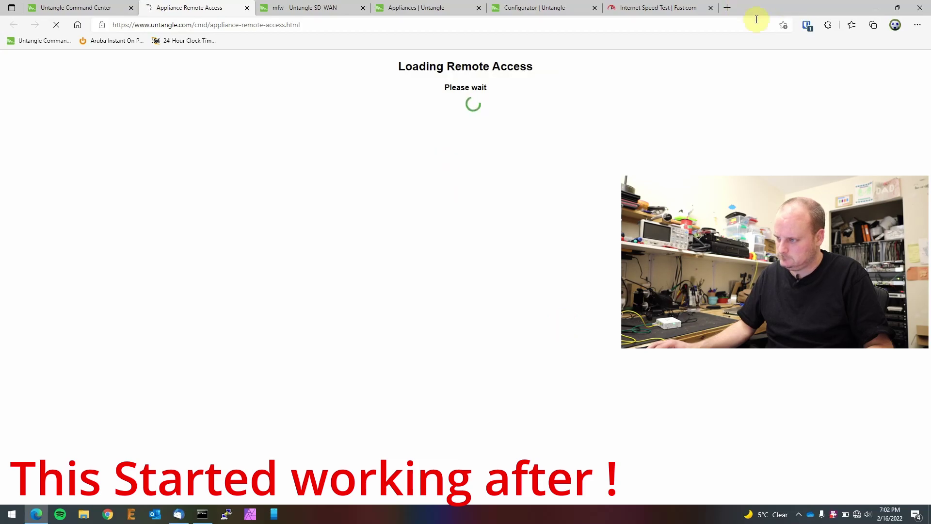
click(729, 10)
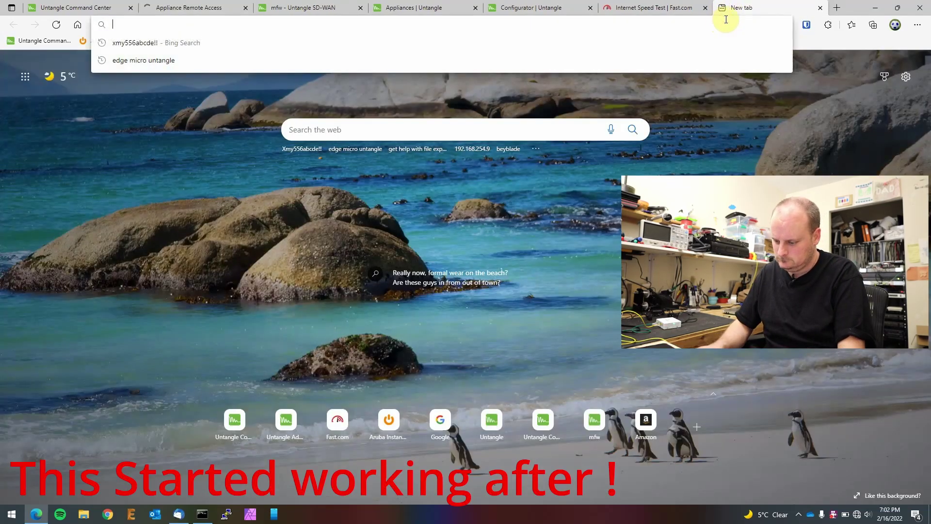
text(www.google.ca)
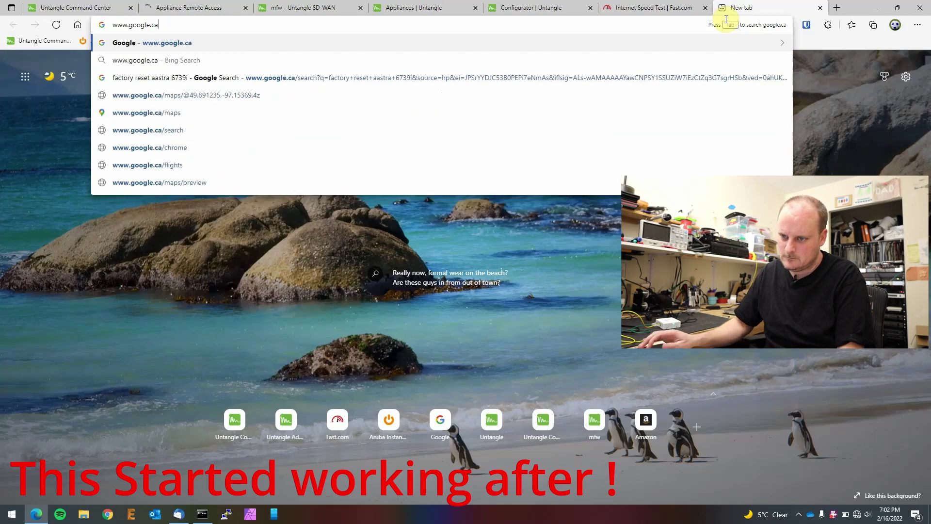
key(Return)
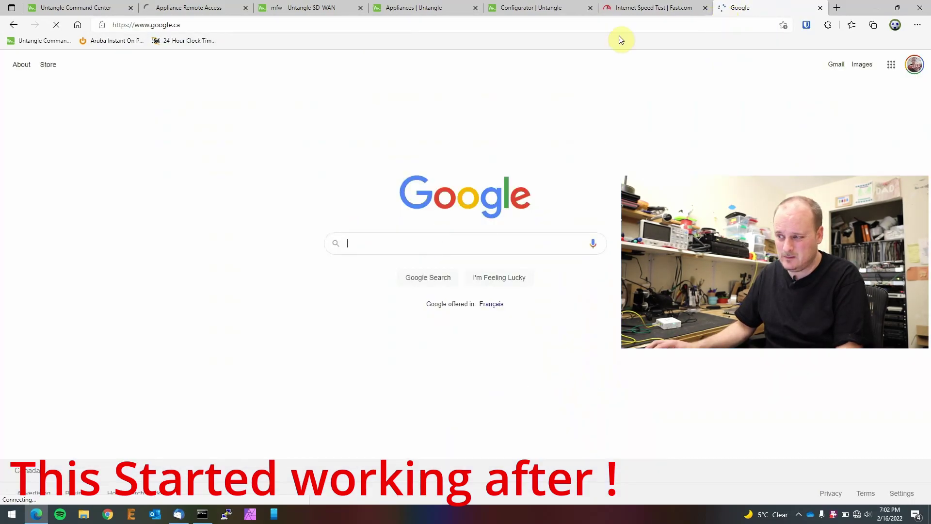
click(820, 8)
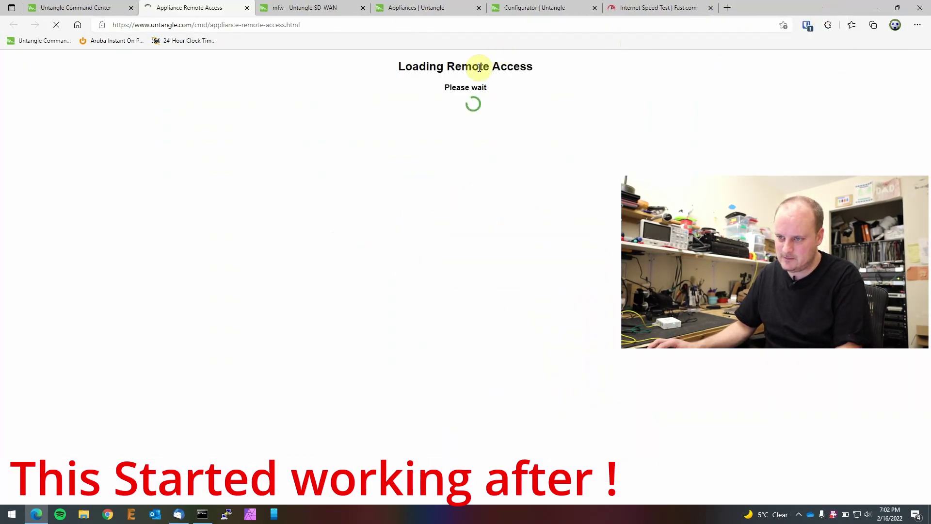
click(316, 5)
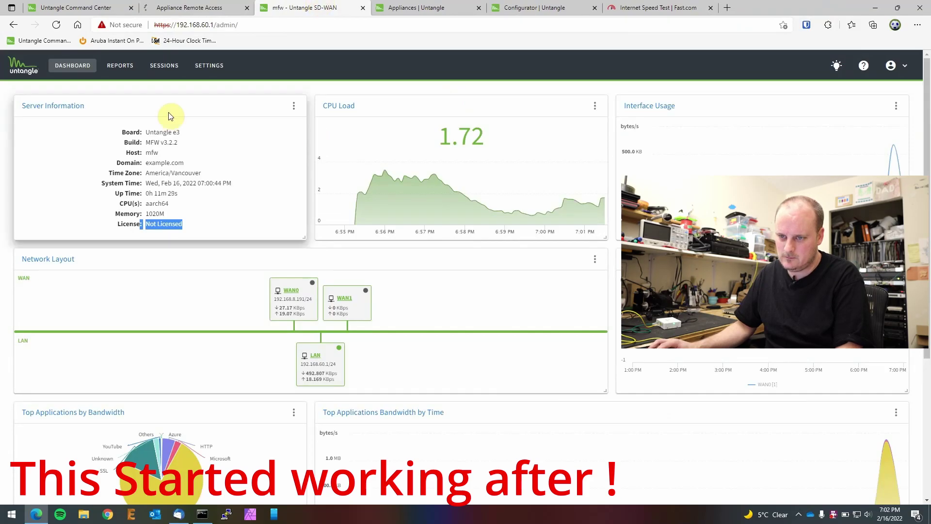
Step: Reload the router dashboard and retry the failed ssl-proxy remote-access page from its address bar
click(56, 25)
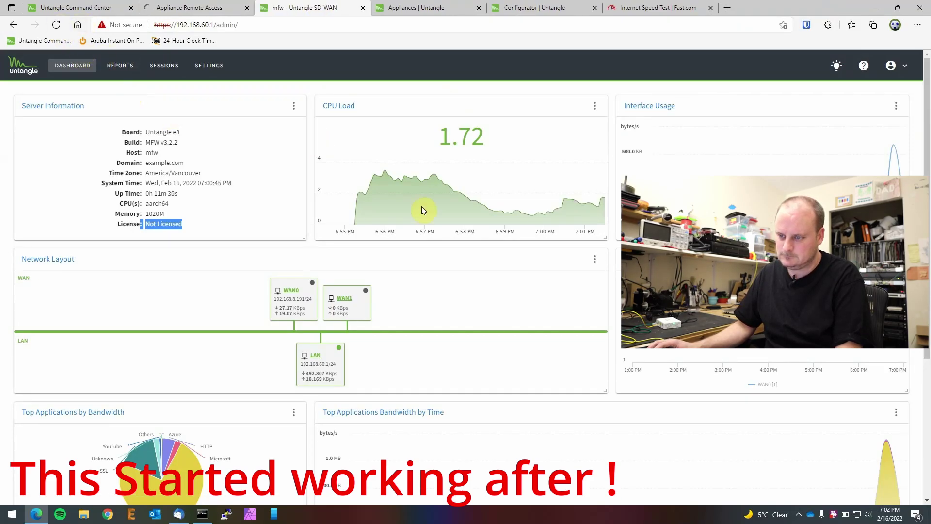
click(408, 5)
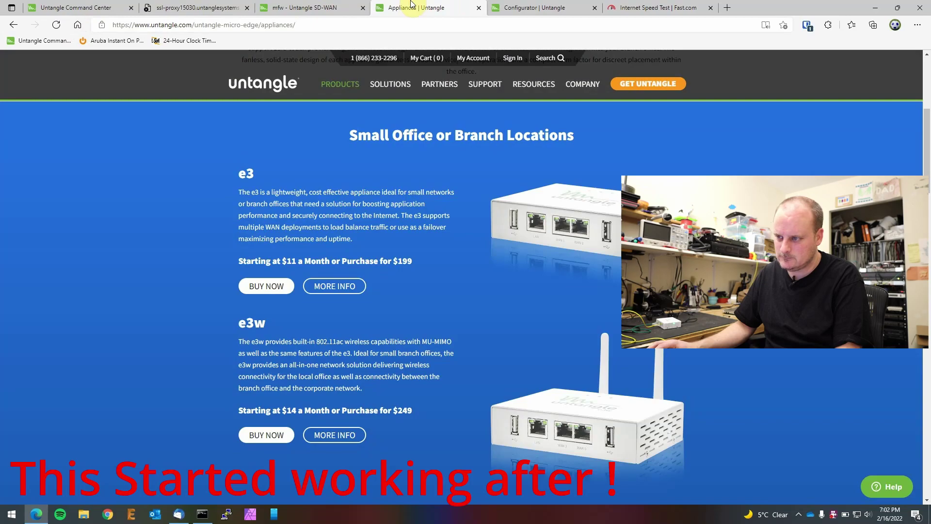
click(176, 6)
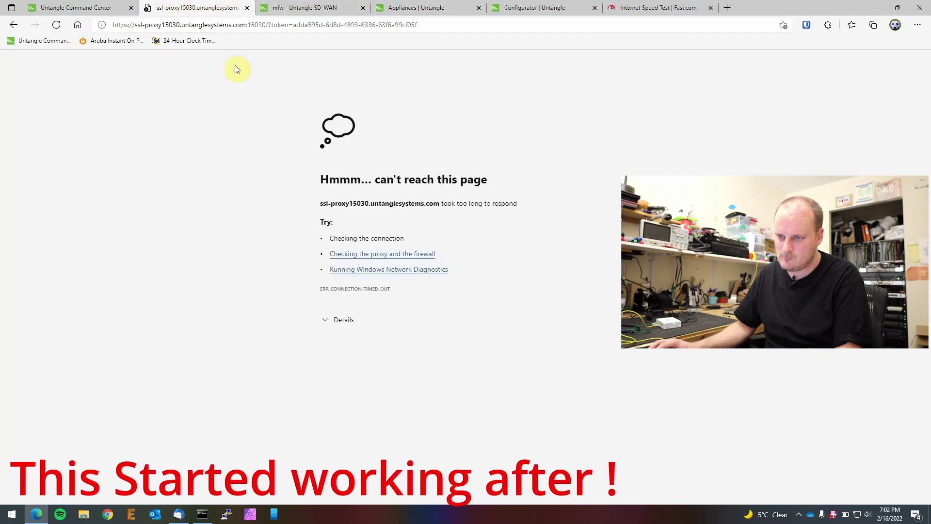
click(218, 23)
key(Return)
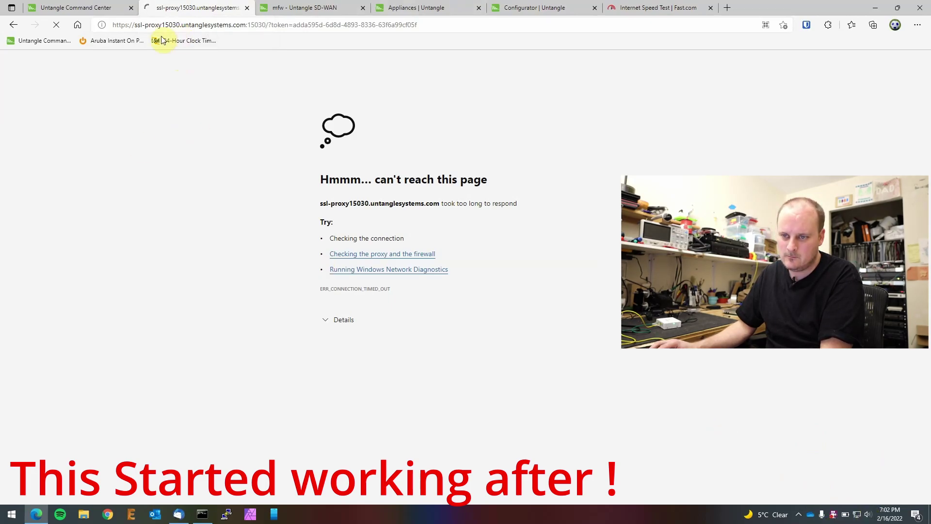
Step: Close the failed remote-access tab, dismiss Command Center's communication errors and reload the page
click(247, 7)
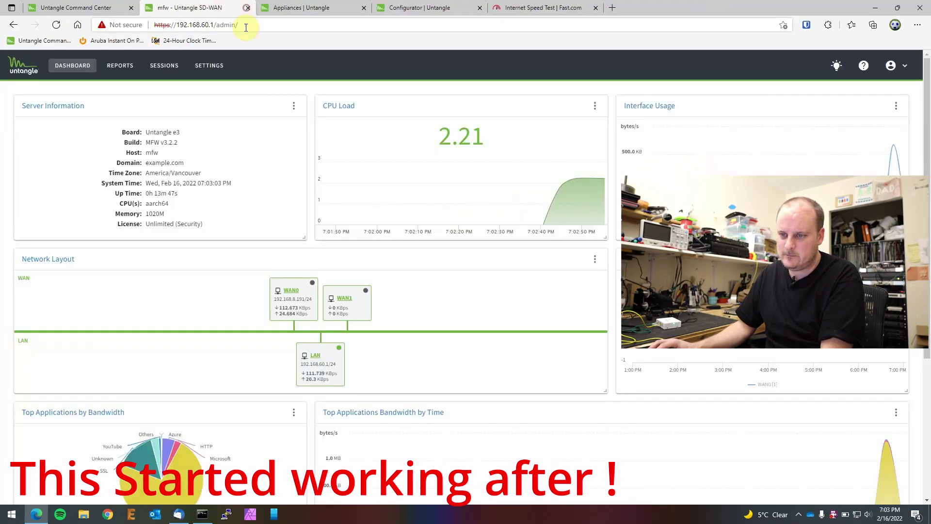
click(104, 8)
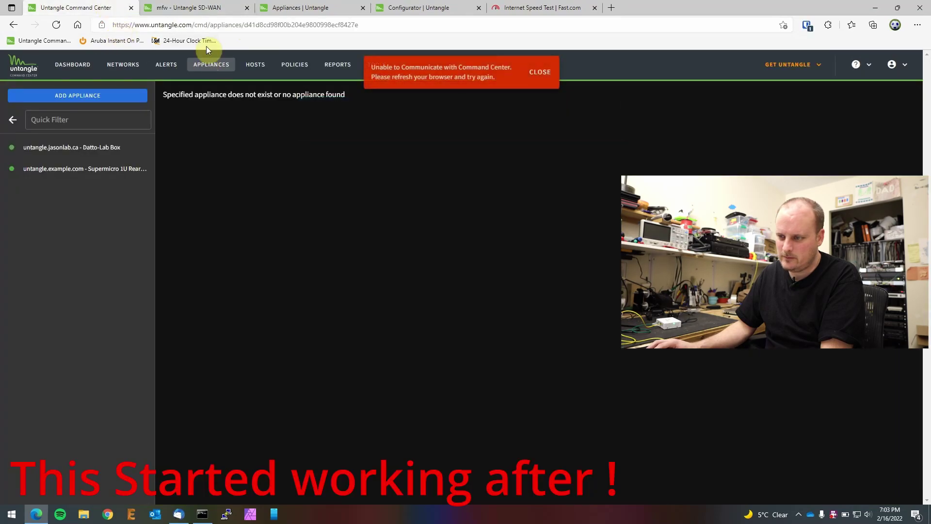
click(539, 73)
click(73, 65)
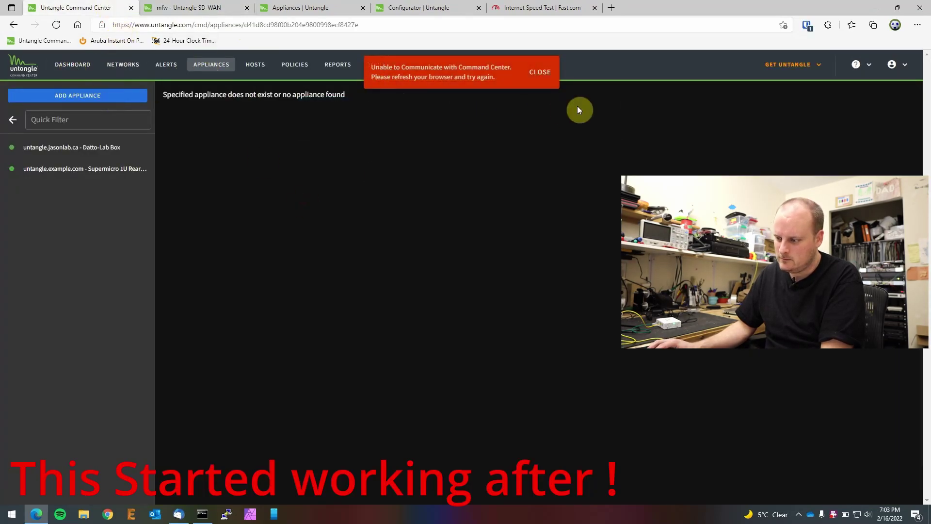
click(539, 72)
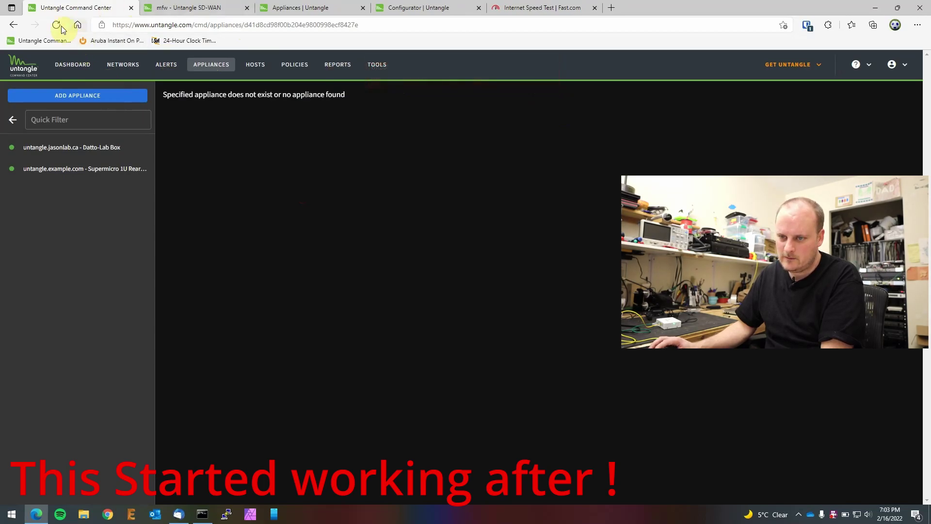
click(56, 25)
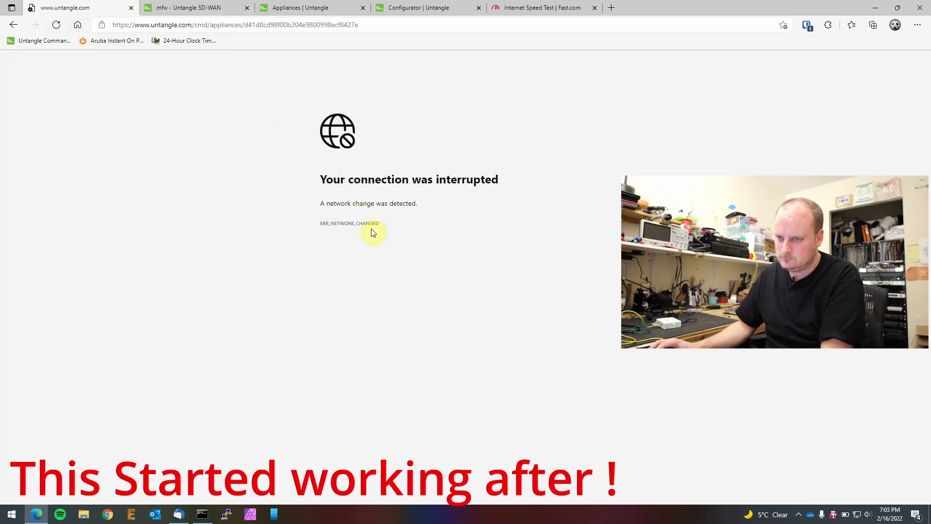
click(55, 24)
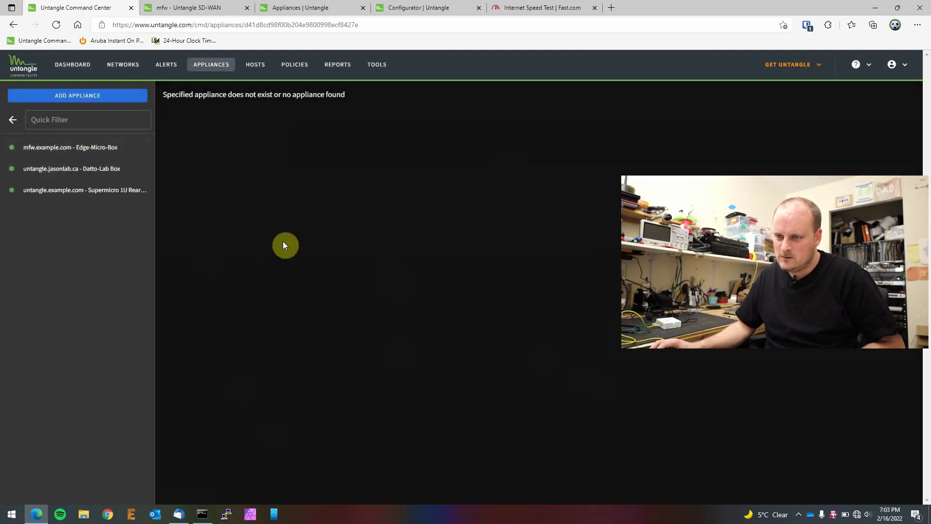
Step: Check the router dashboard, then open the Edge-Micro-Box appliance details in Command Center
click(216, 7)
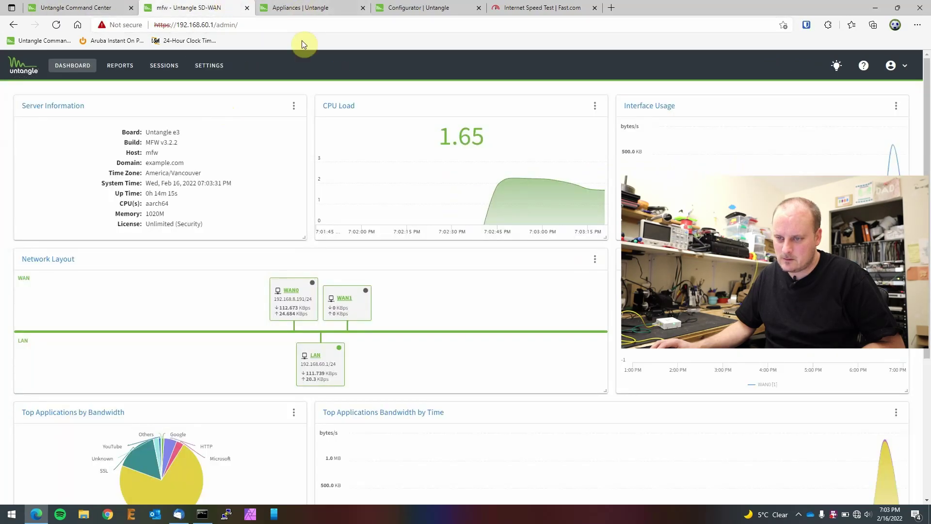
click(88, 6)
click(70, 148)
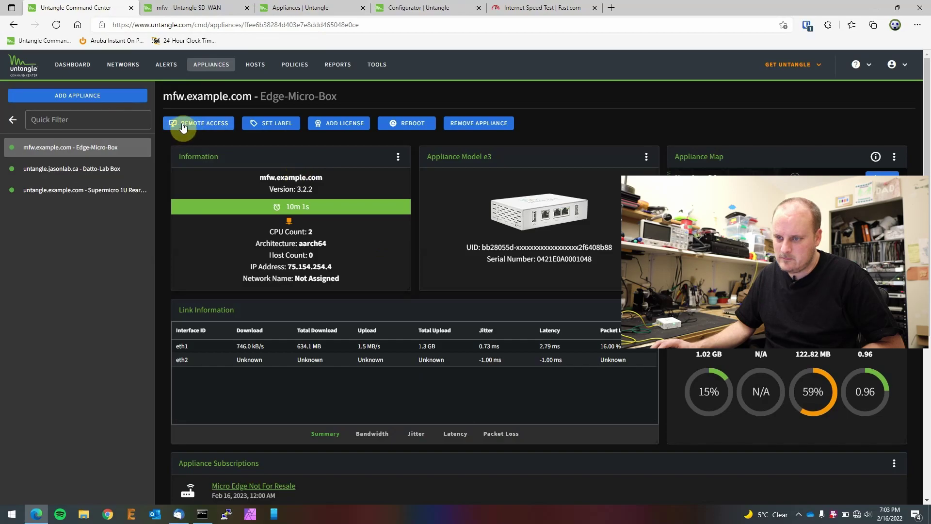
Step: Launch remote access for Edge-Micro-Box and, while it loads, inspect the router's WAN0 DNS servers
click(181, 124)
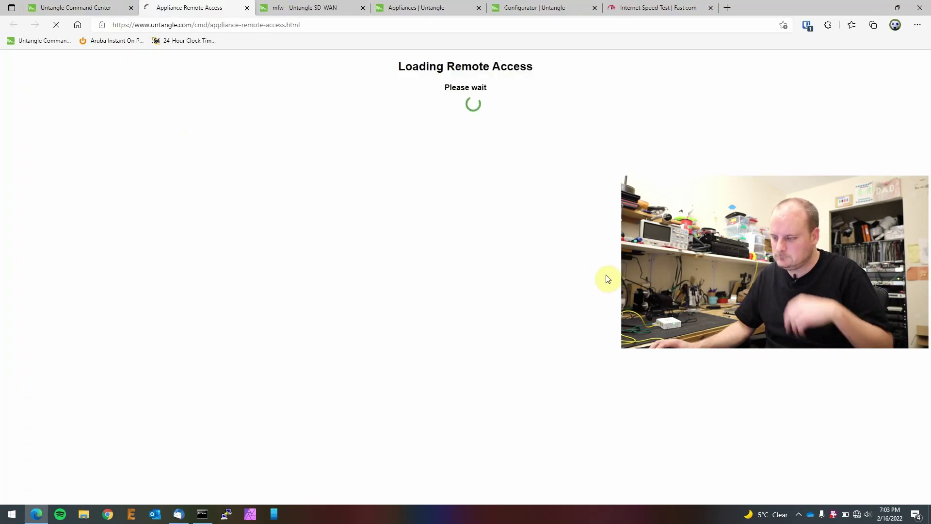
click(326, 7)
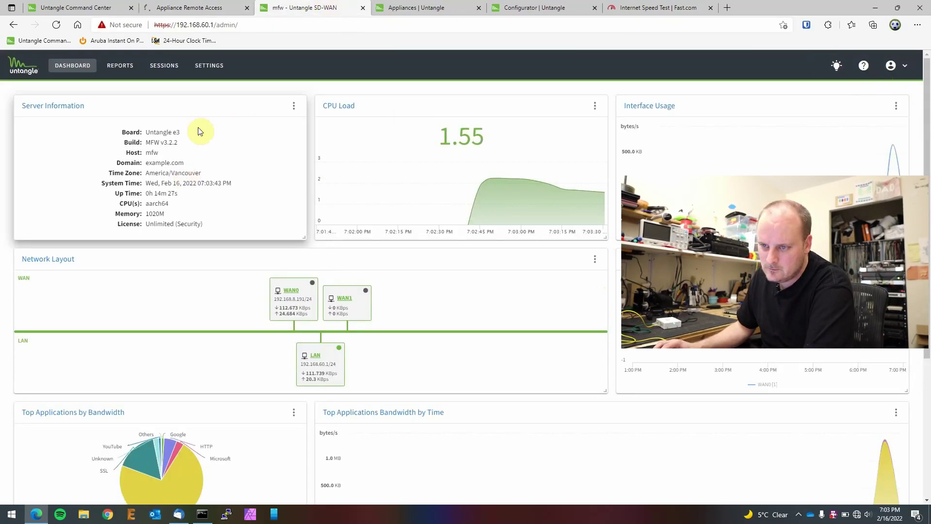
click(208, 65)
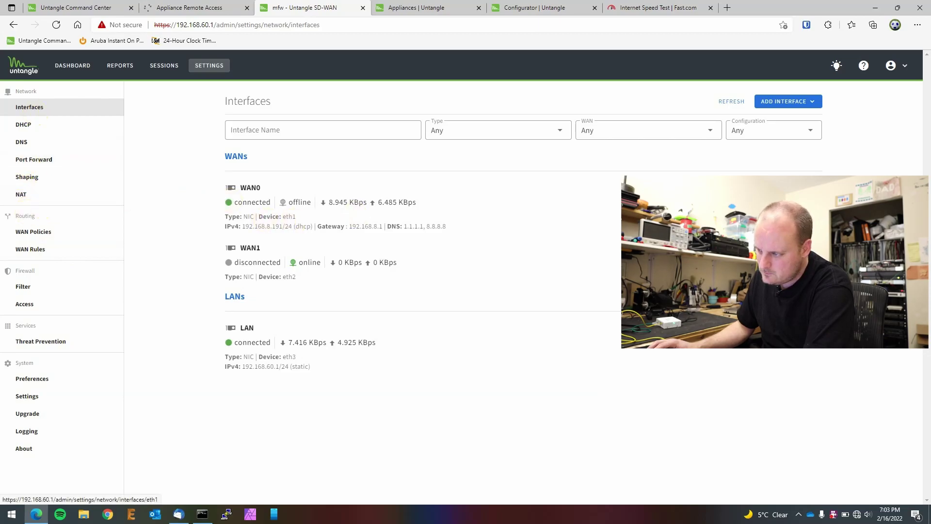
click(357, 215)
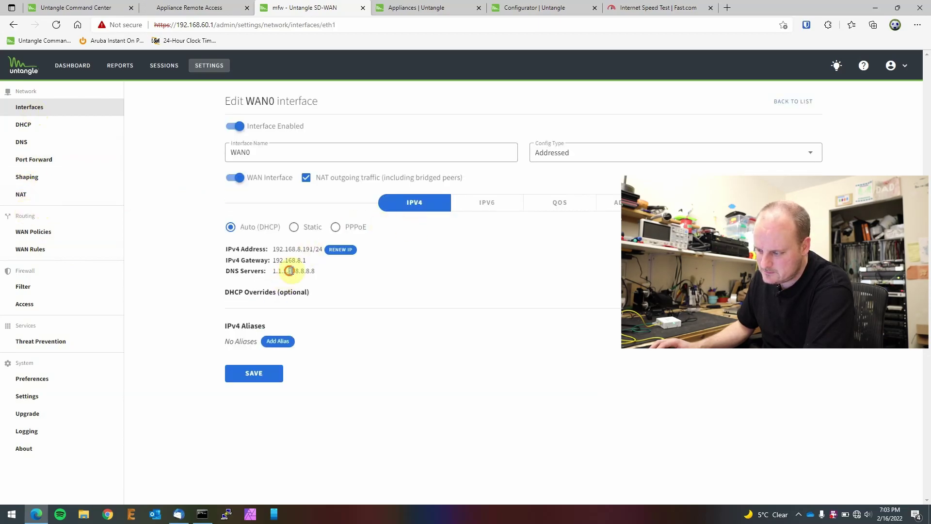
drag(288, 271, 359, 272)
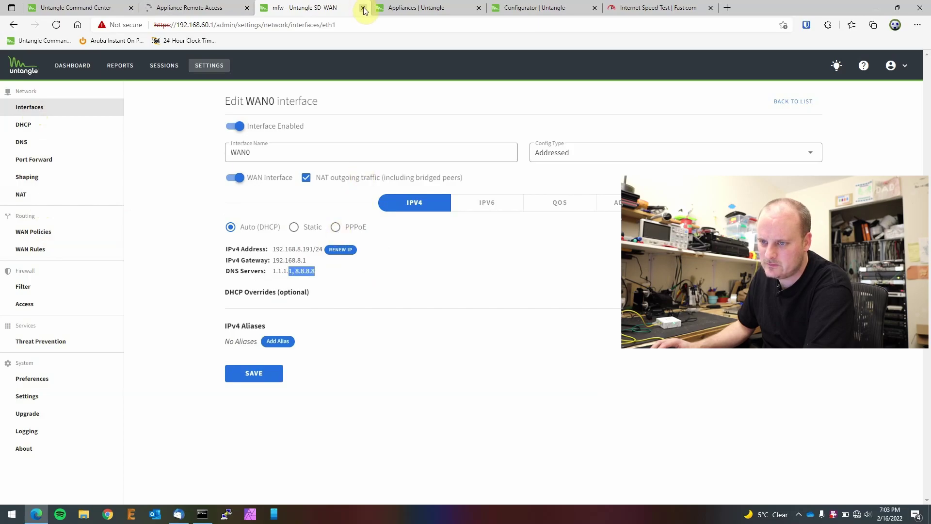
click(202, 4)
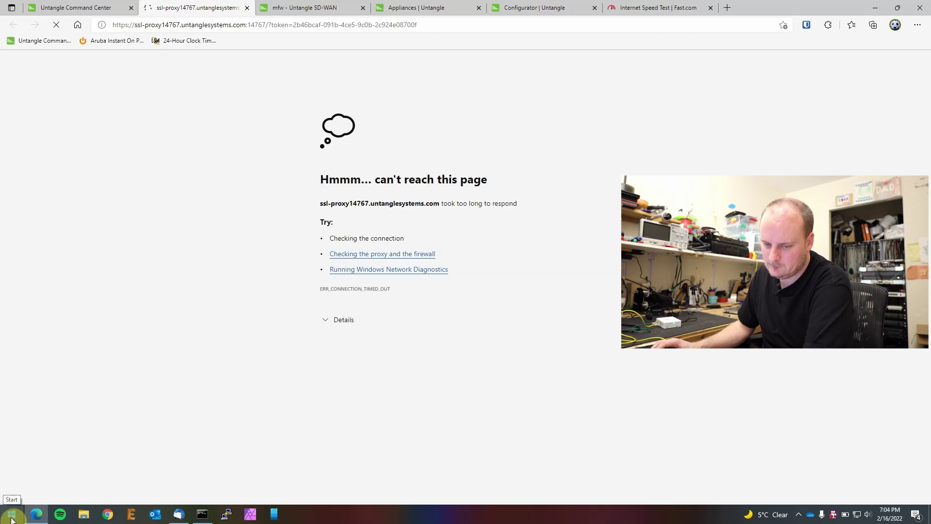
Step: Open the Windows Network Connections adapter list via the Win+X network settings
right_click(12, 519)
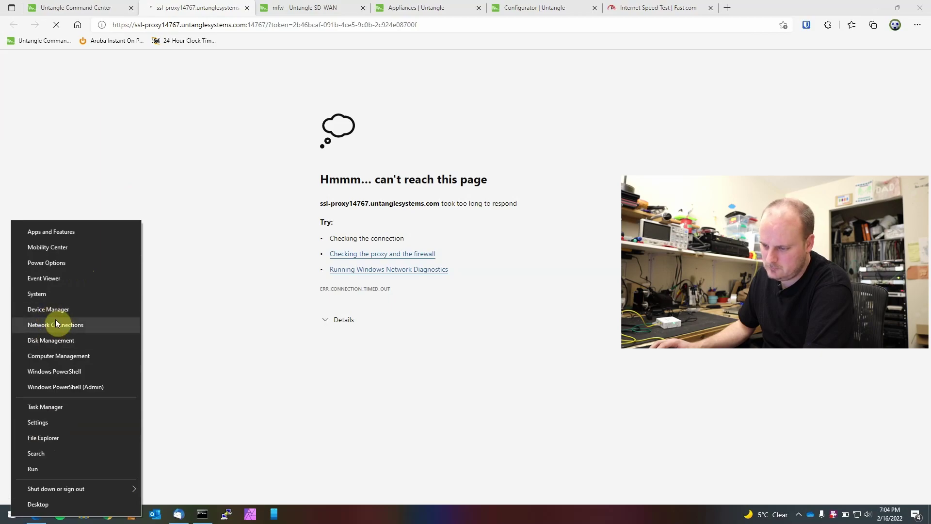
click(524, 393)
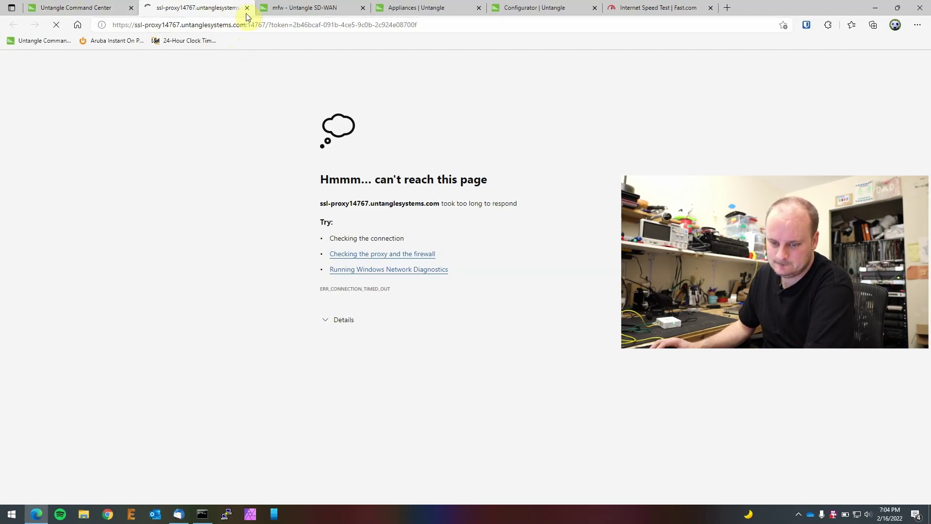
right_click(12, 513)
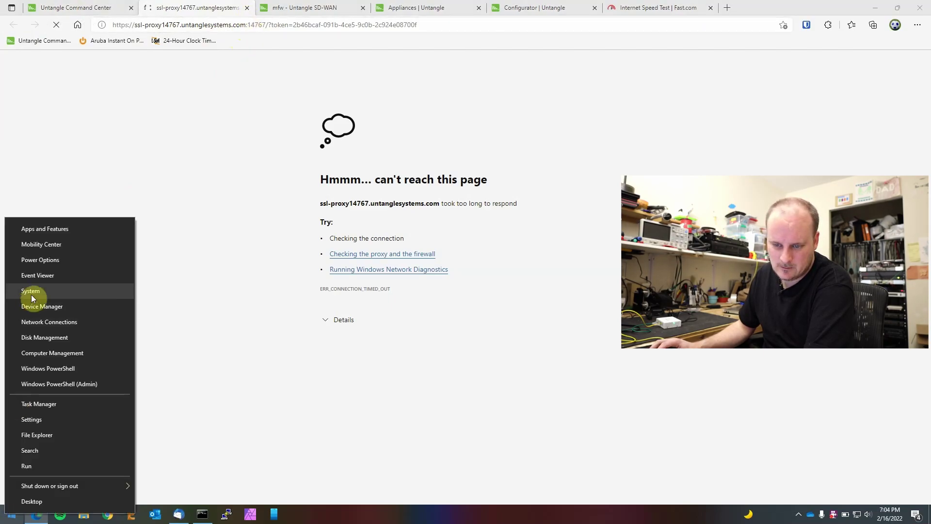
click(48, 320)
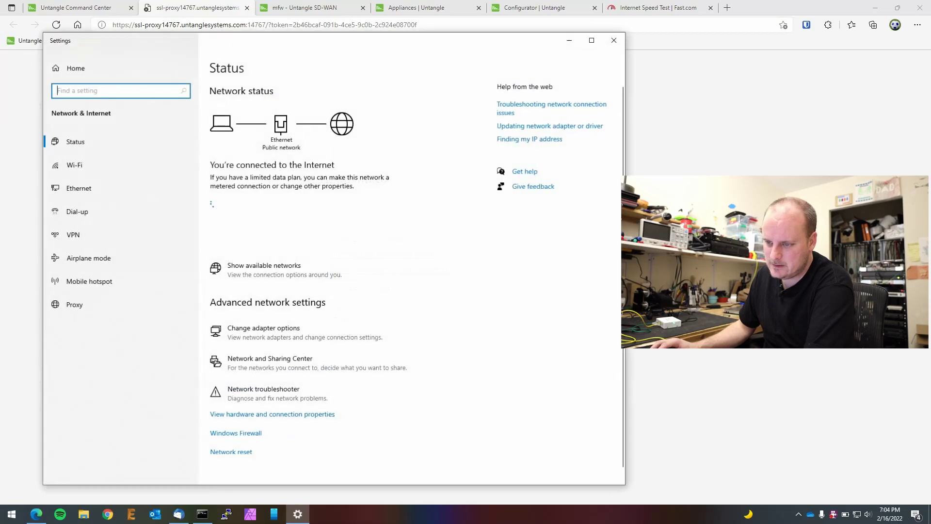
click(100, 188)
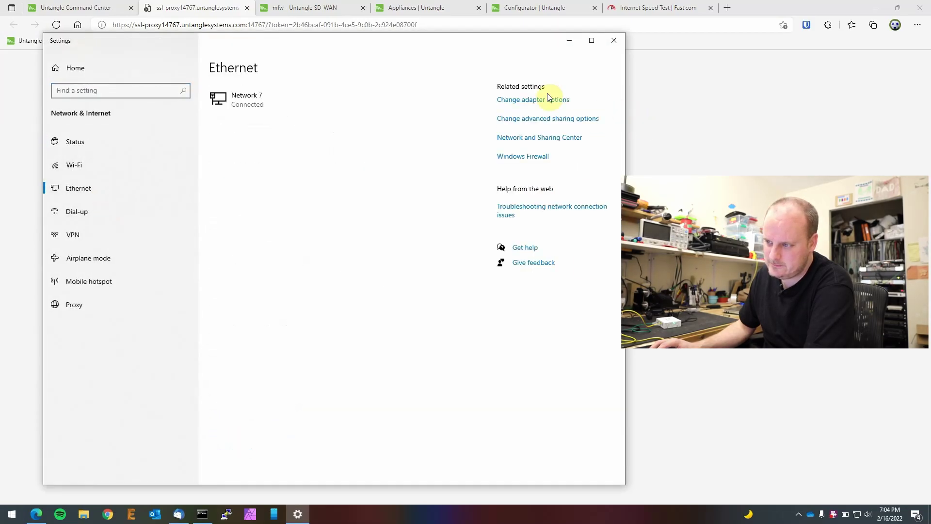
click(539, 106)
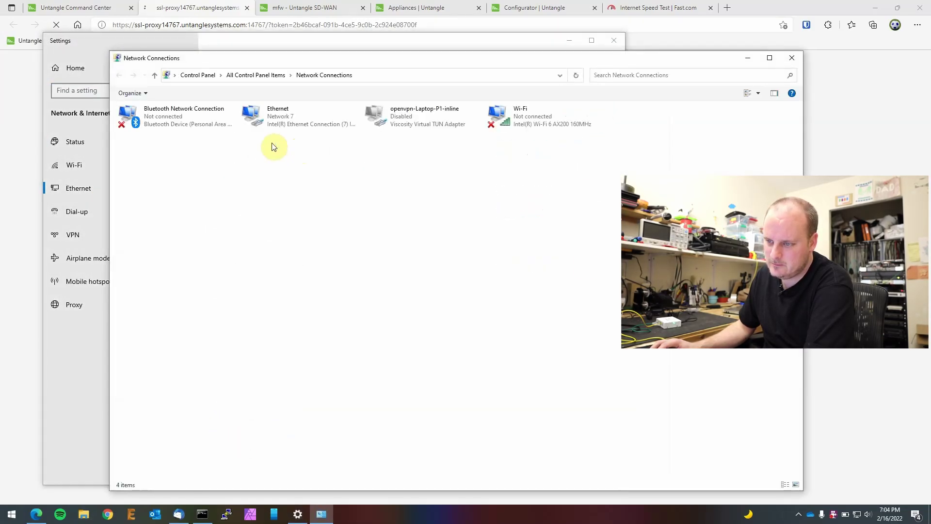
Step: Set Ethernet's IPv4 DNS to obtain automatically instead of 1.1.1.1, then close the network windows
right_click(308, 119)
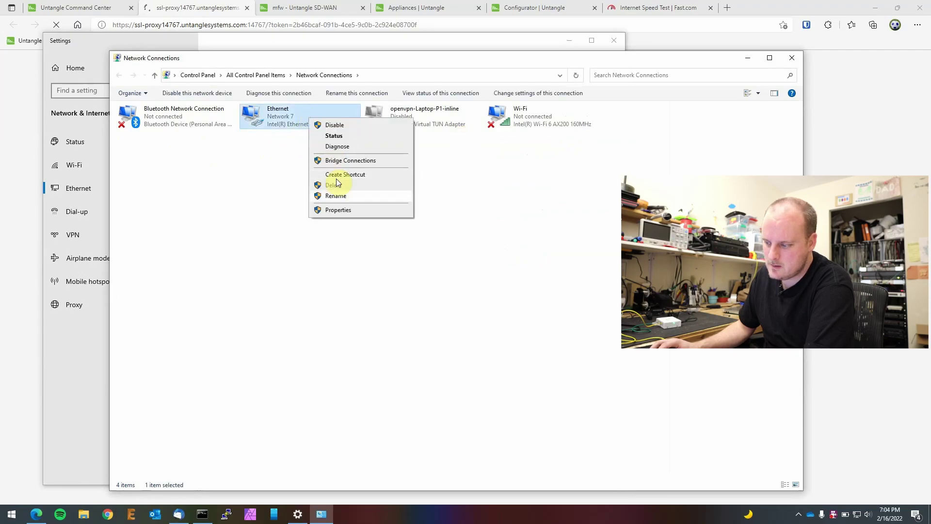
click(338, 211)
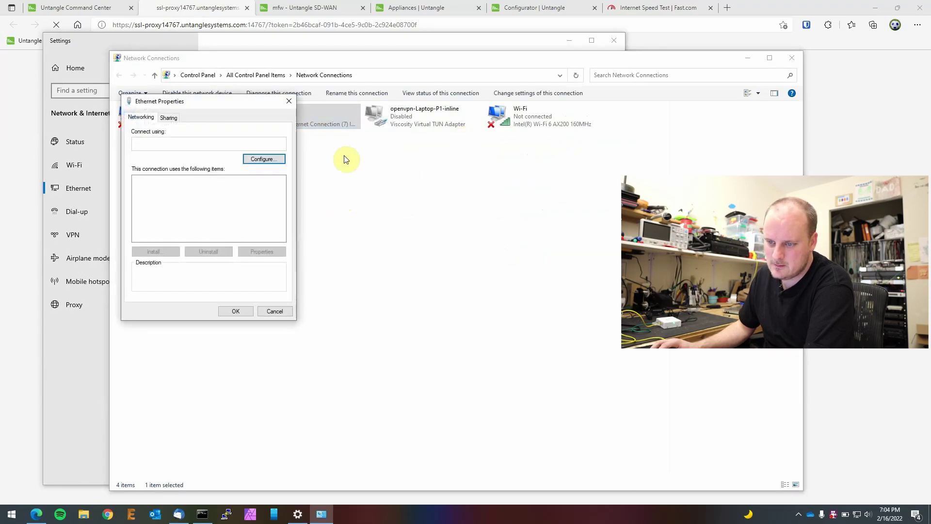
double_click(231, 221)
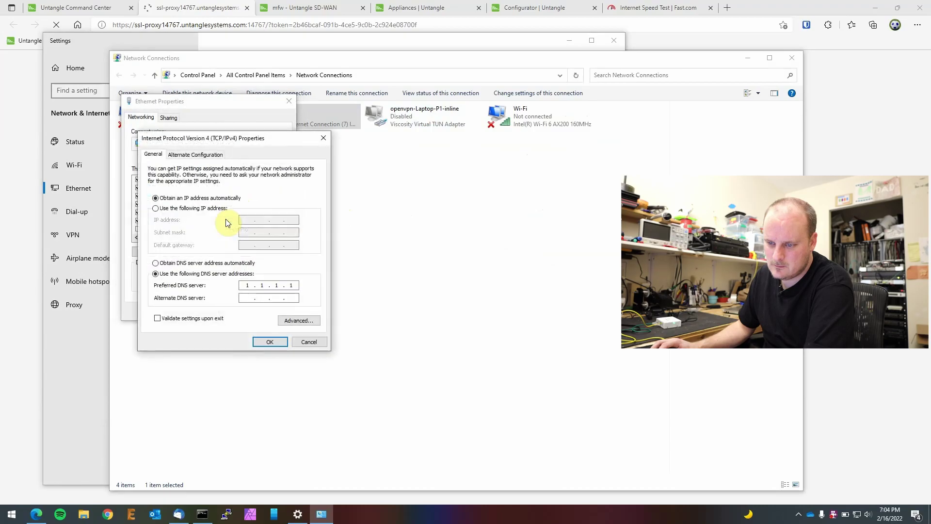
click(238, 262)
click(269, 341)
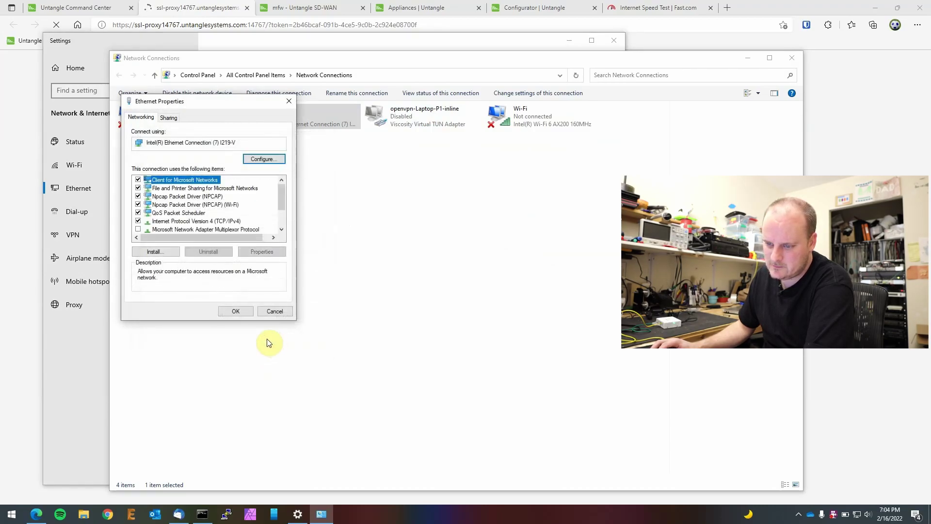
click(234, 310)
click(792, 58)
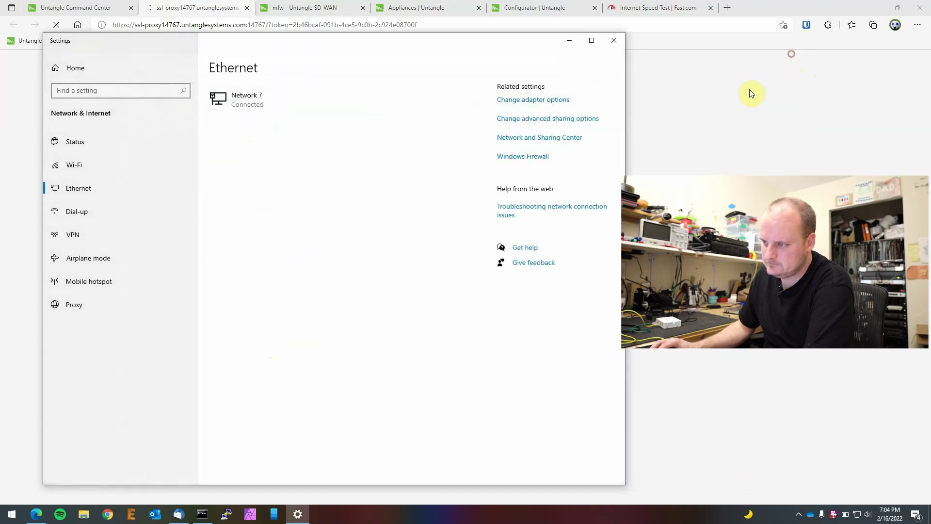
click(614, 40)
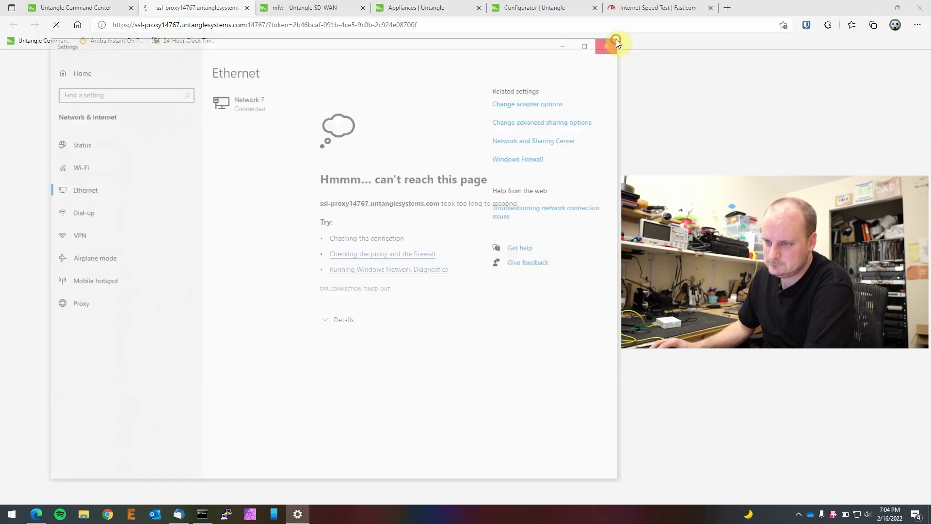
Step: Close the unreachable remote-access tab and the Configurator tab, returning to the Command Center appliance page
click(247, 7)
click(286, 5)
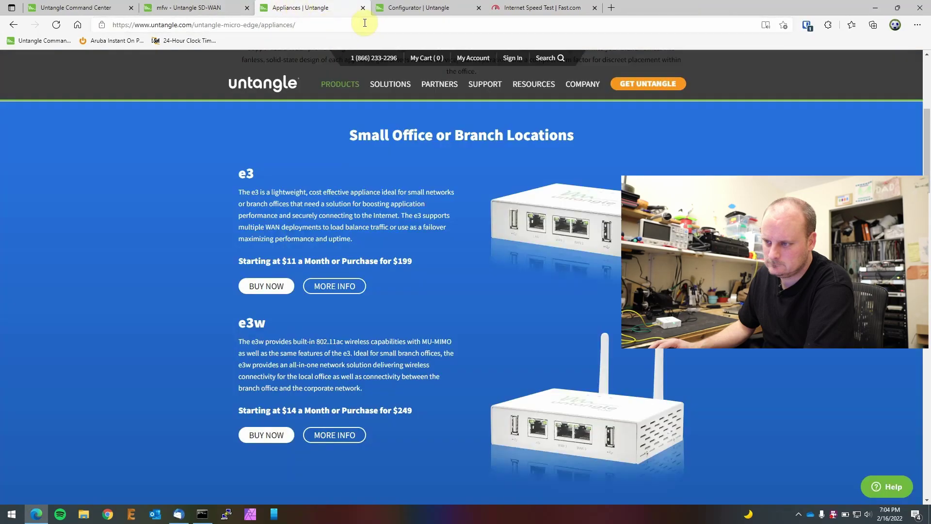
click(426, 7)
click(478, 7)
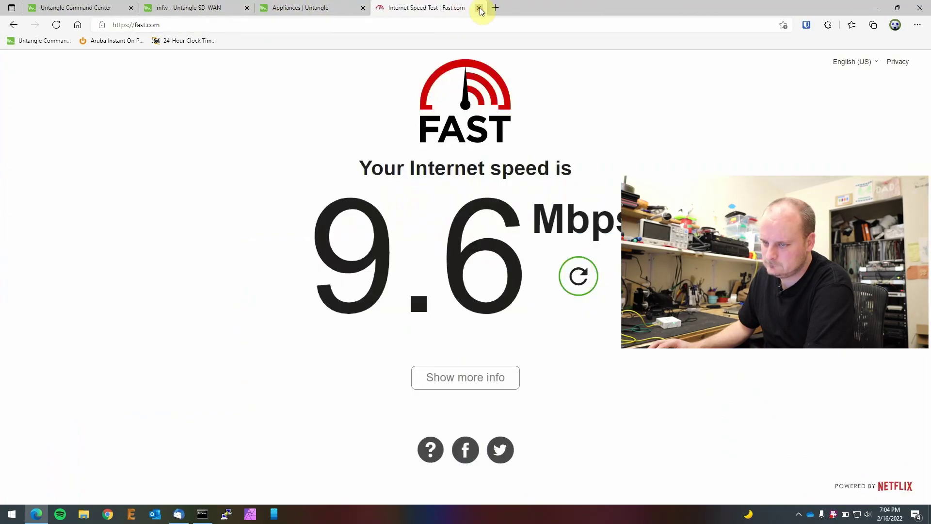
click(81, 6)
click(197, 6)
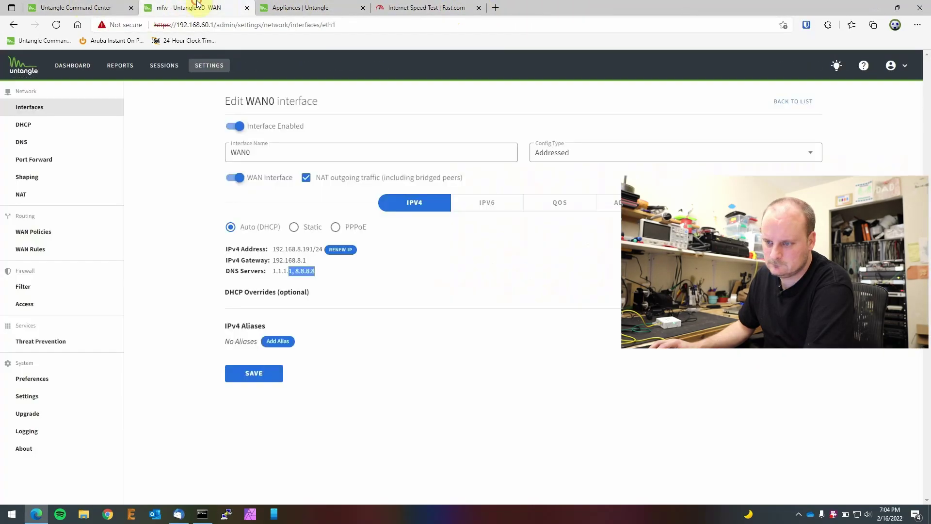
click(75, 7)
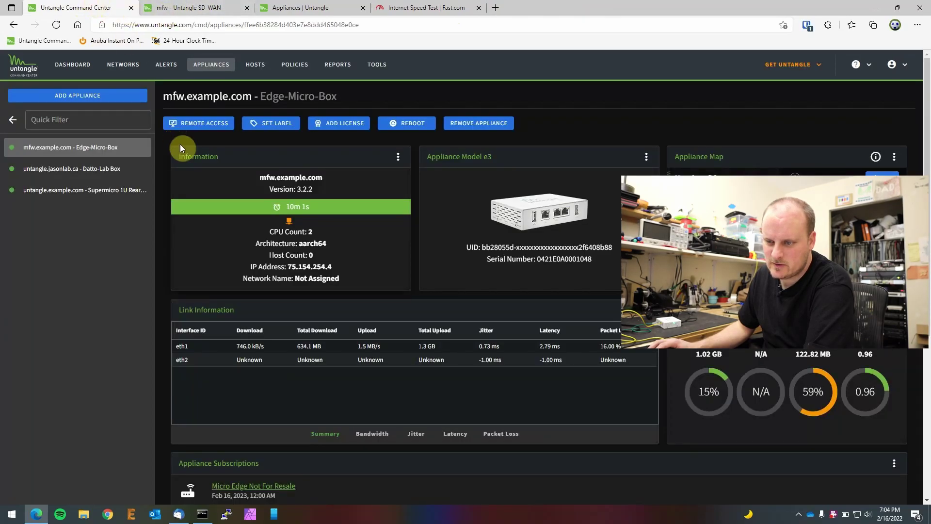
Step: Retry remote access to the Micro Edge and close its tab once it fails again
click(209, 130)
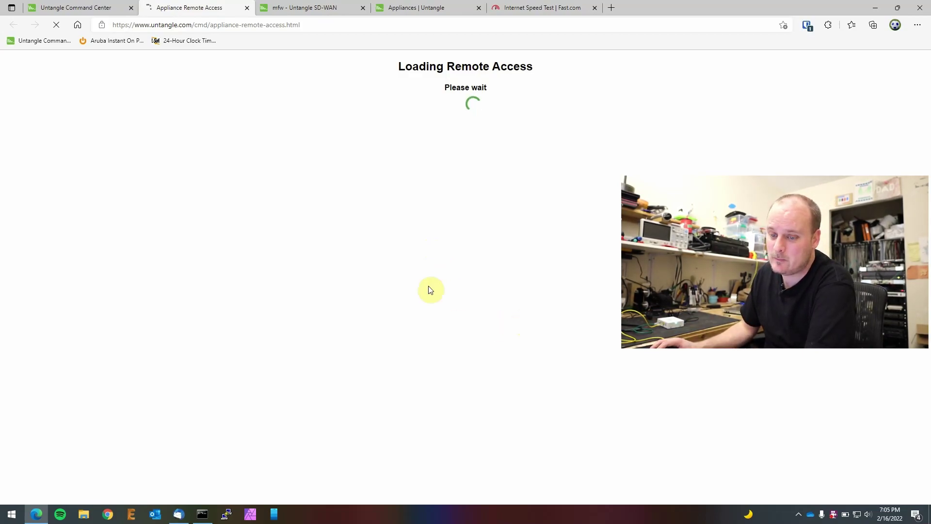
click(115, 8)
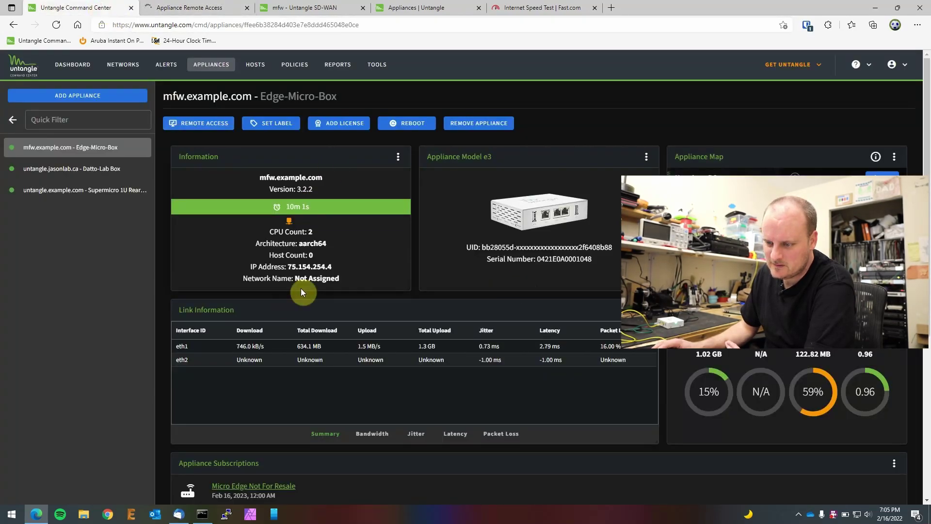
scroll(465, 291, down, 5)
scroll(477, 294, up, 5)
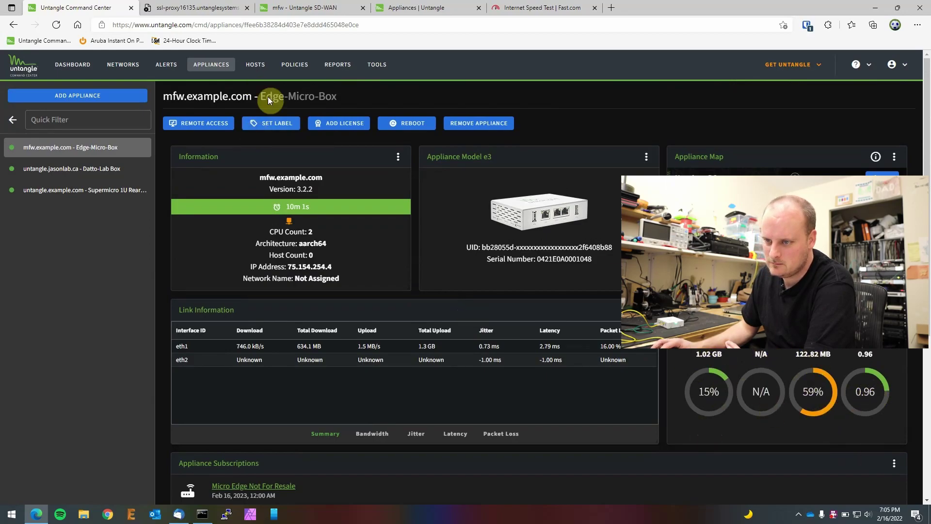
click(213, 7)
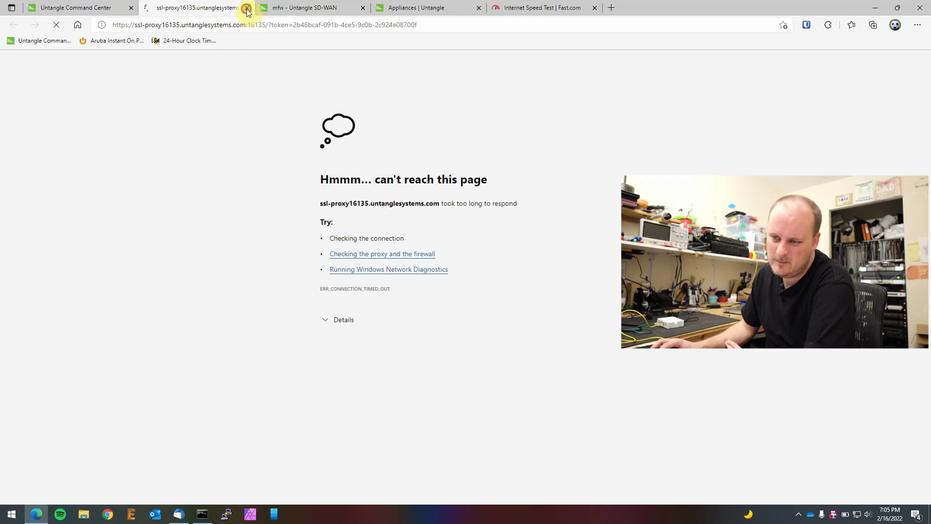
click(247, 9)
Step: Clear the DNS highlight on the router's WAN0 settings, view its dashboard, then bring up Fast.com
click(215, 9)
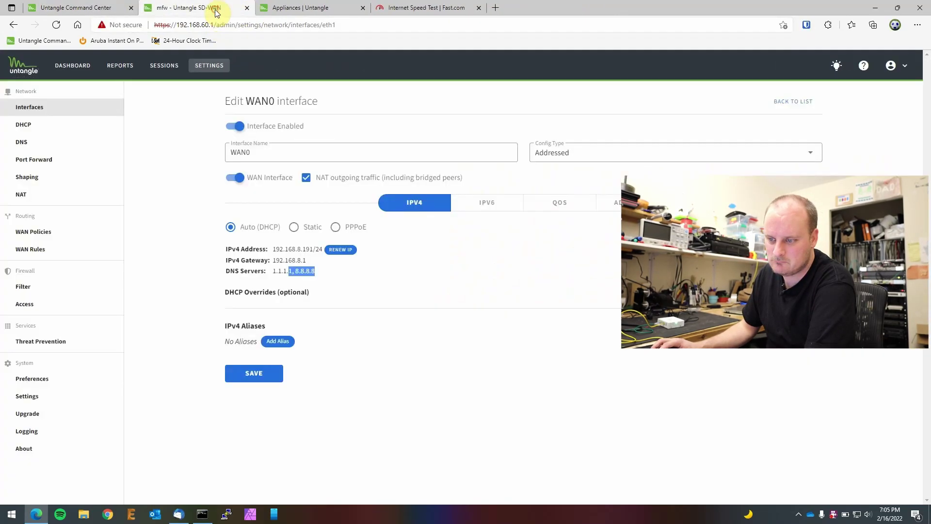
click(353, 202)
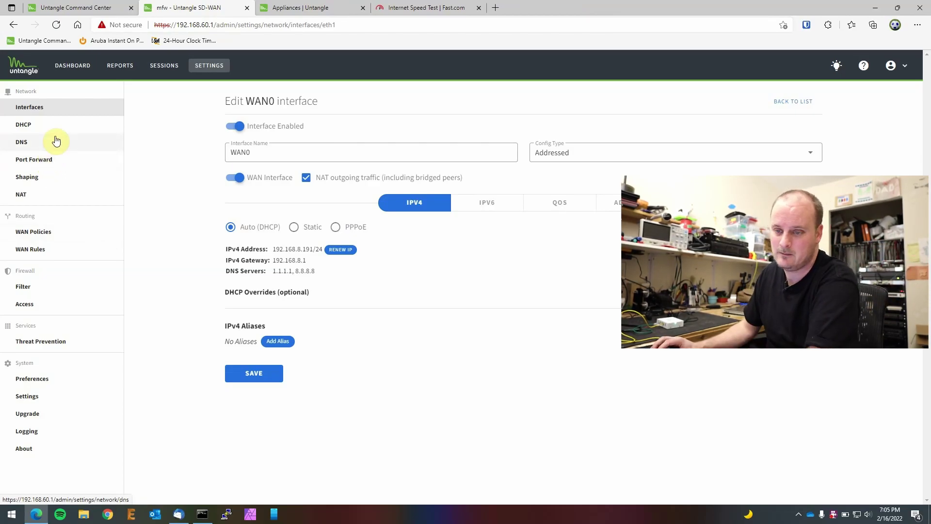
click(64, 74)
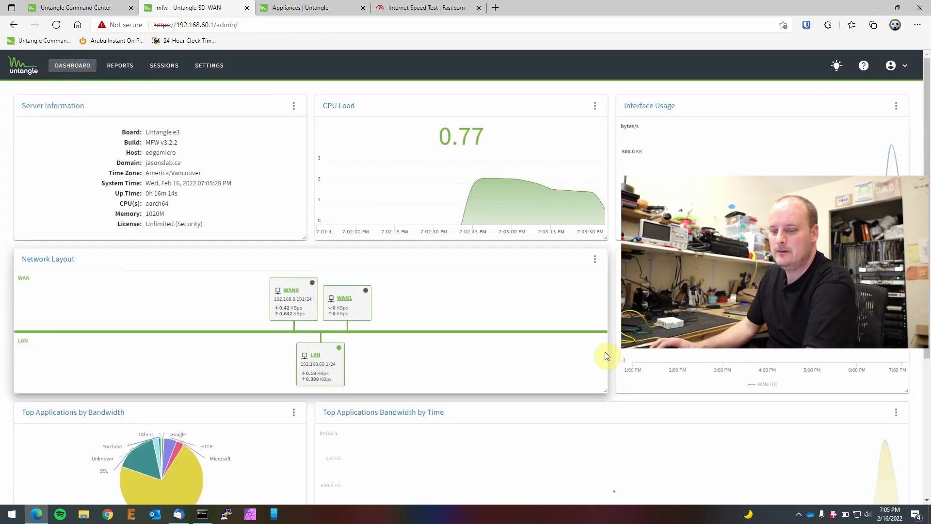
scroll(584, 318, down, 3)
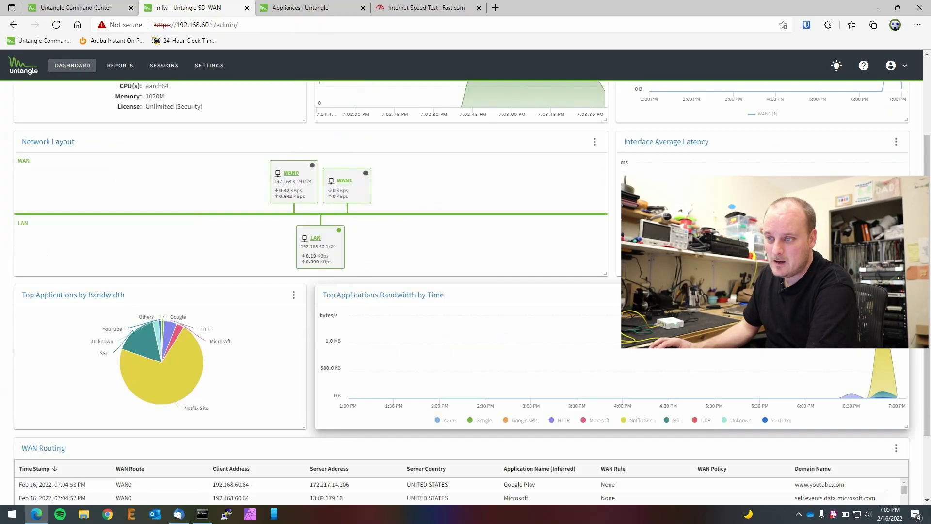
click(414, 6)
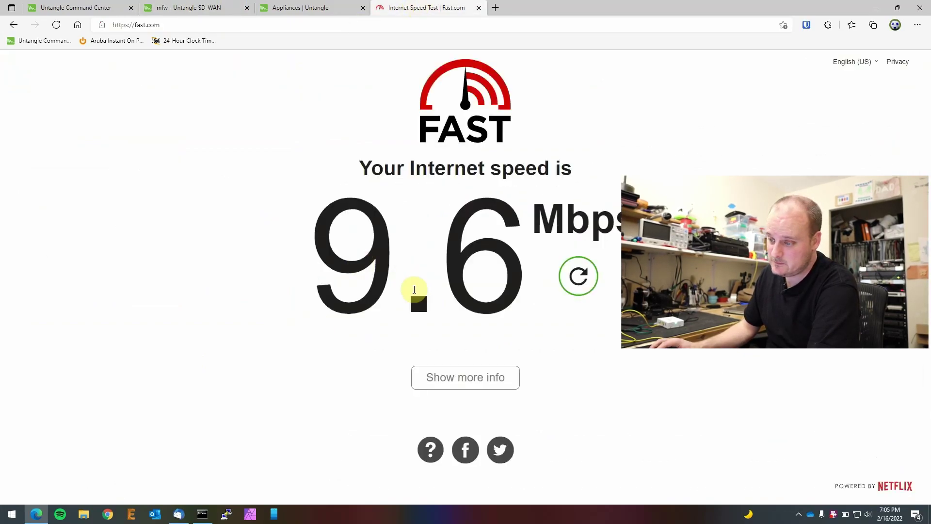
Step: Rerun the Fast.com test and show details: 260 Mbps download, 270 Mbps upload
click(578, 282)
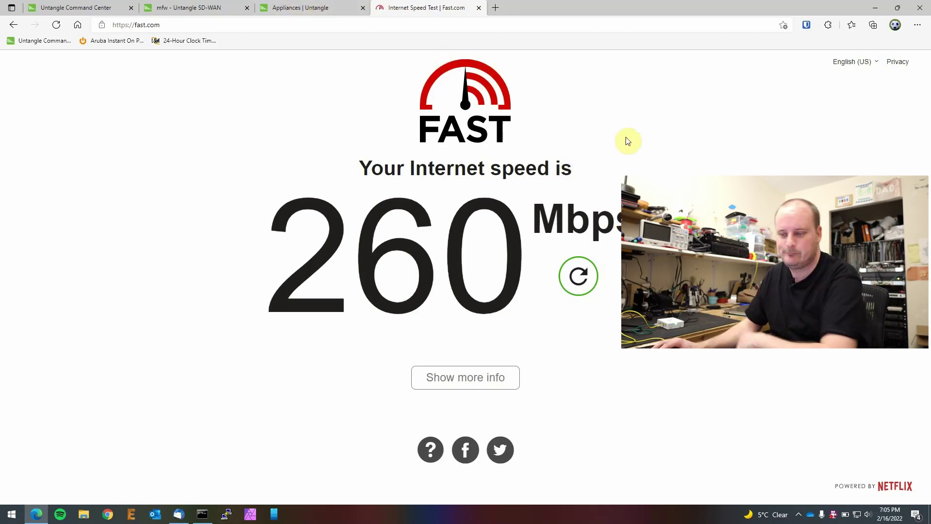
click(474, 379)
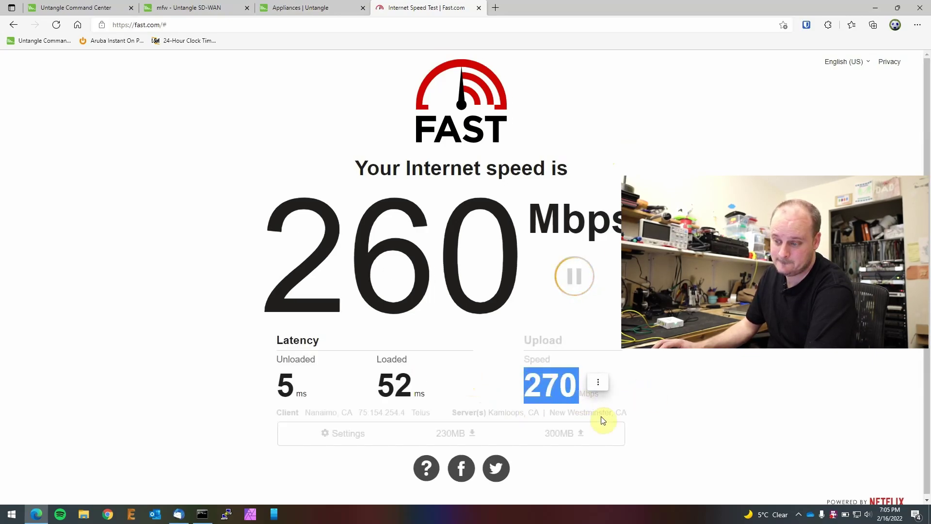
click(786, 382)
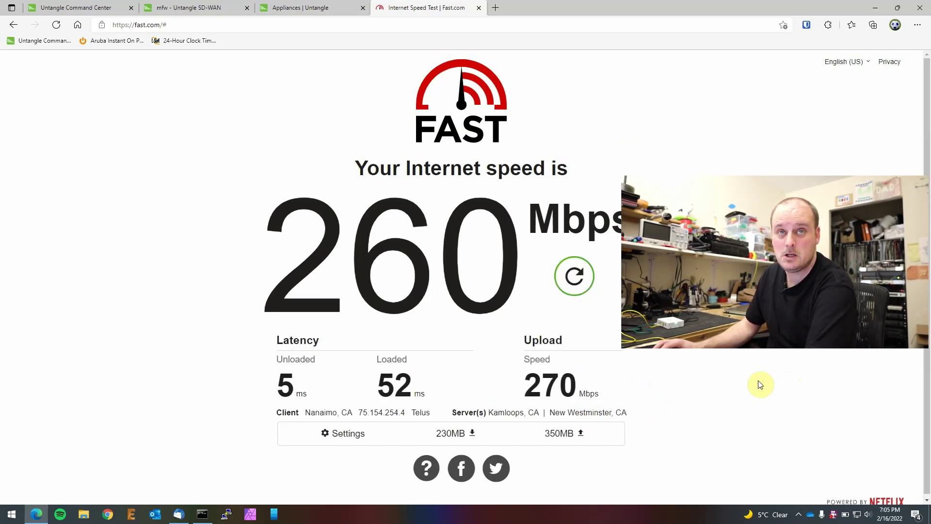
Step: On youtube.com, search '4k video' and open the Ultimate Wild Animals Collection in 8K video
click(495, 8)
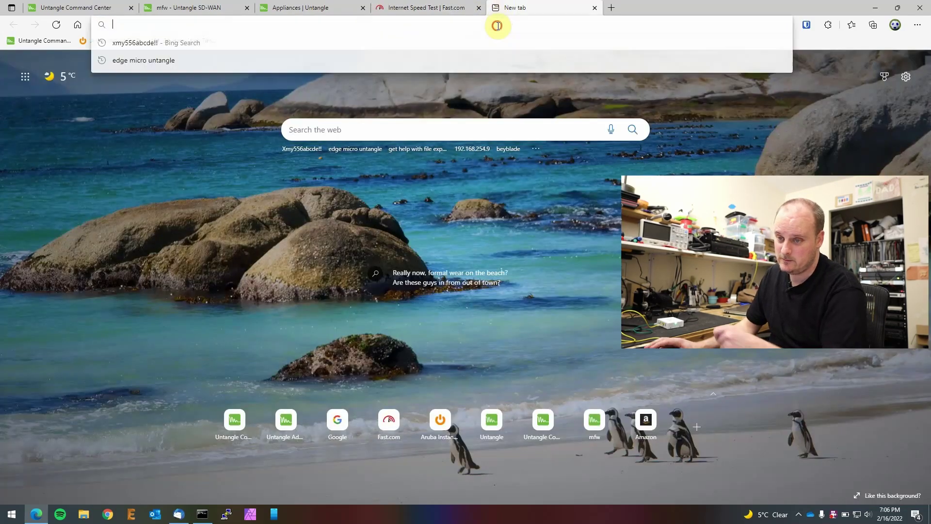
text(youtube.com)
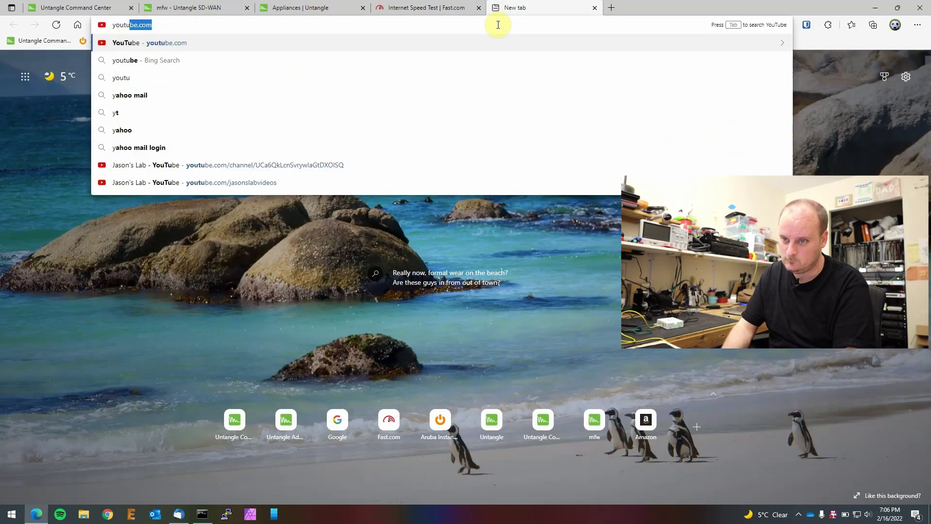
key(Return)
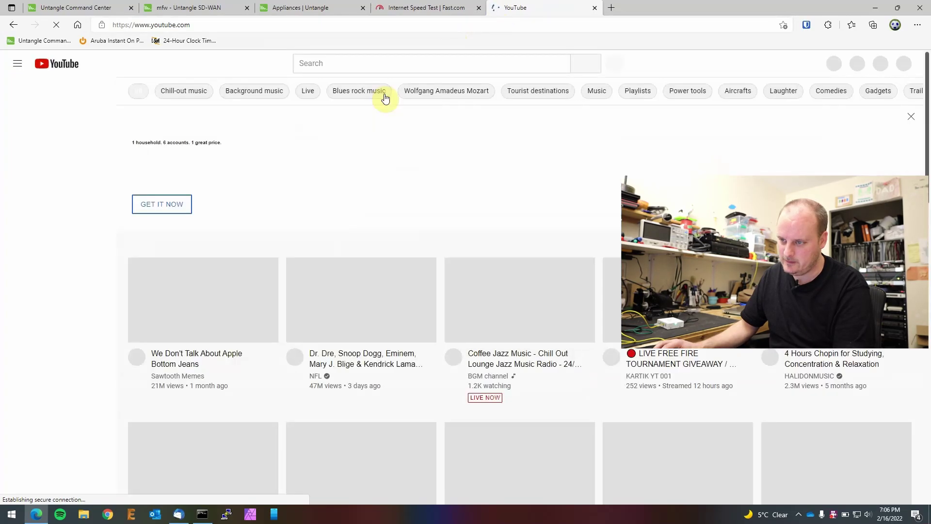
click(384, 63)
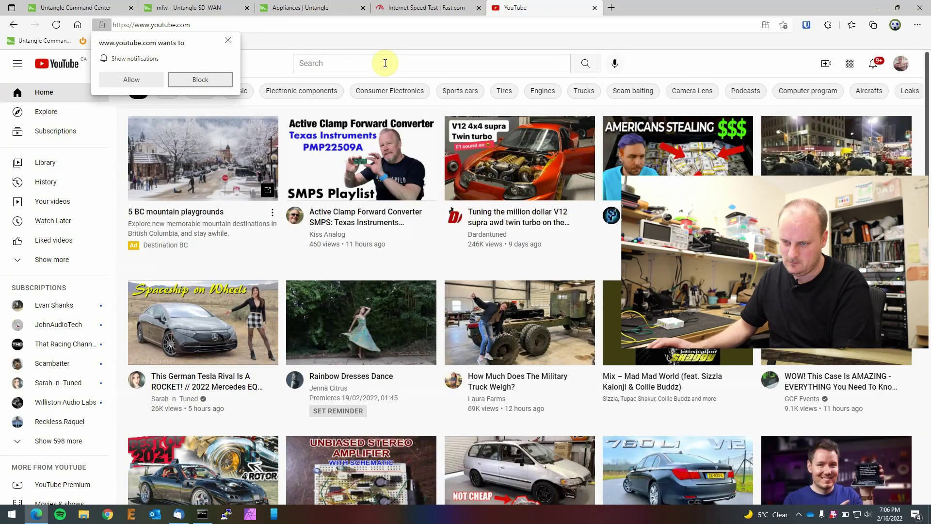
click(227, 41)
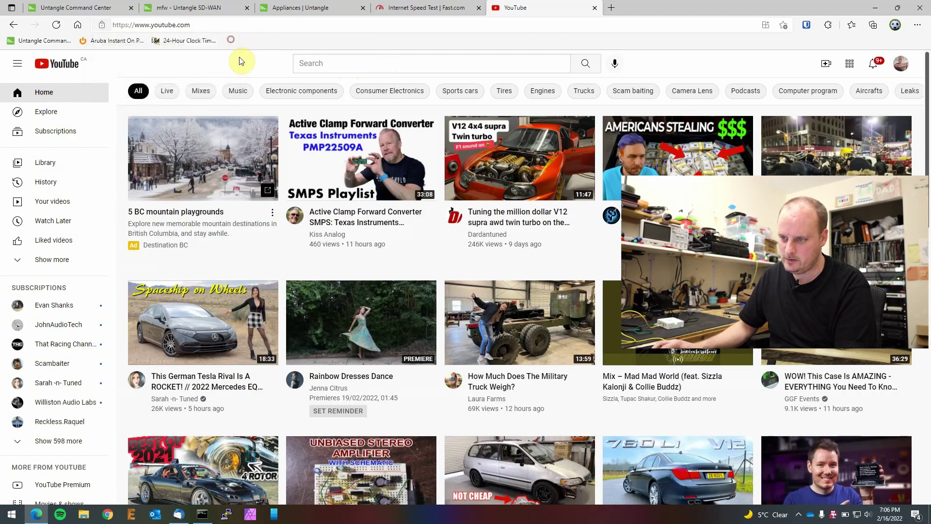
click(320, 62)
text(4k video)
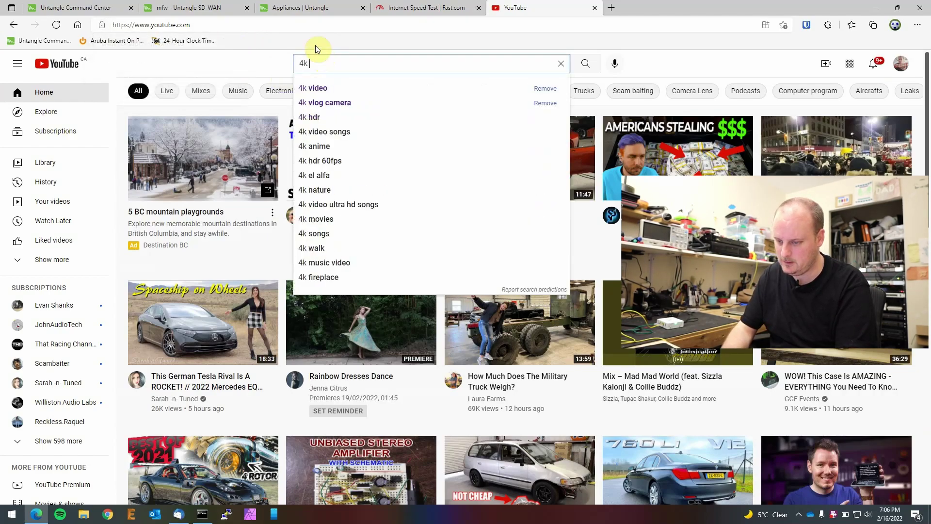
key(Return)
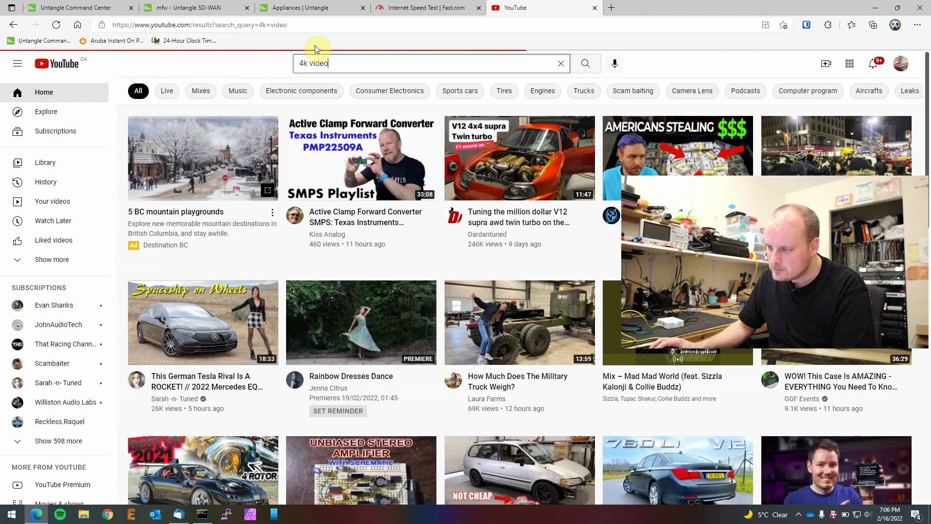
scroll(446, 226, down, 7)
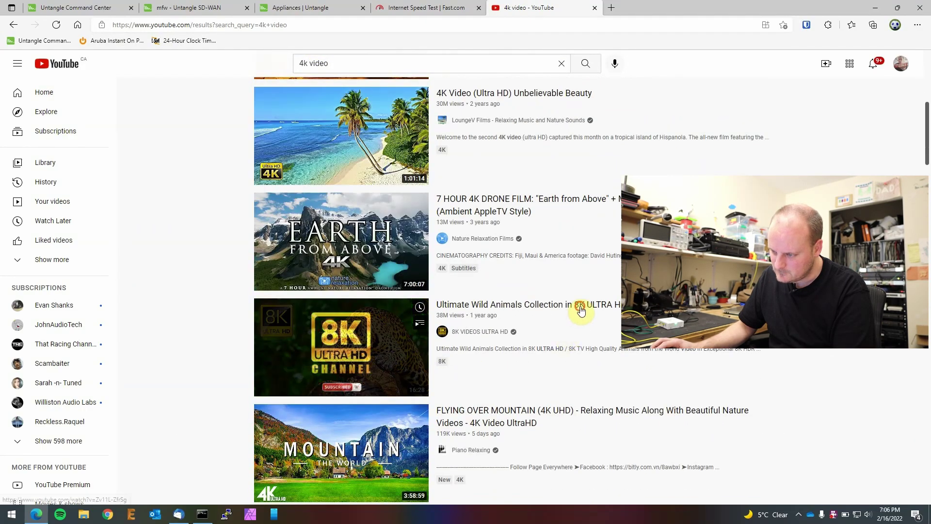
click(578, 305)
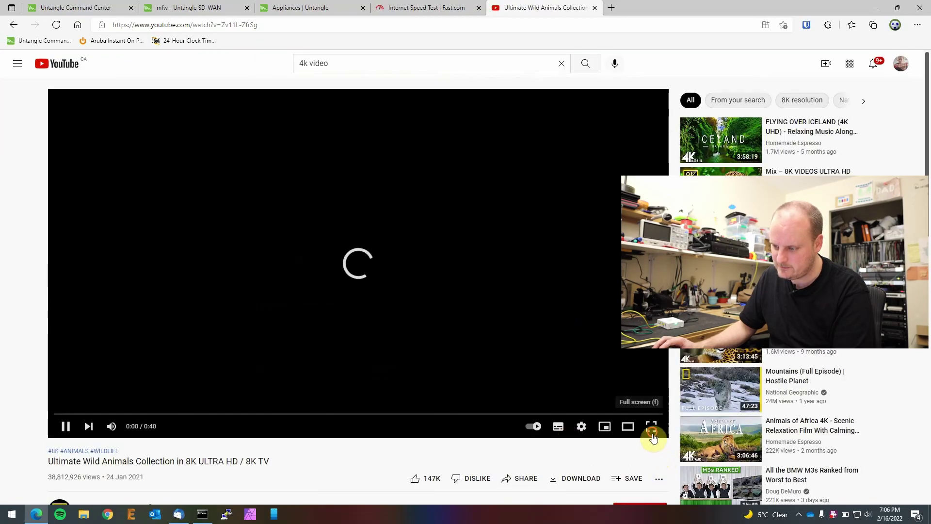
Step: Watch it full screen past the ad at 4K quality, skip to about two minutes, then exit full screen
click(654, 426)
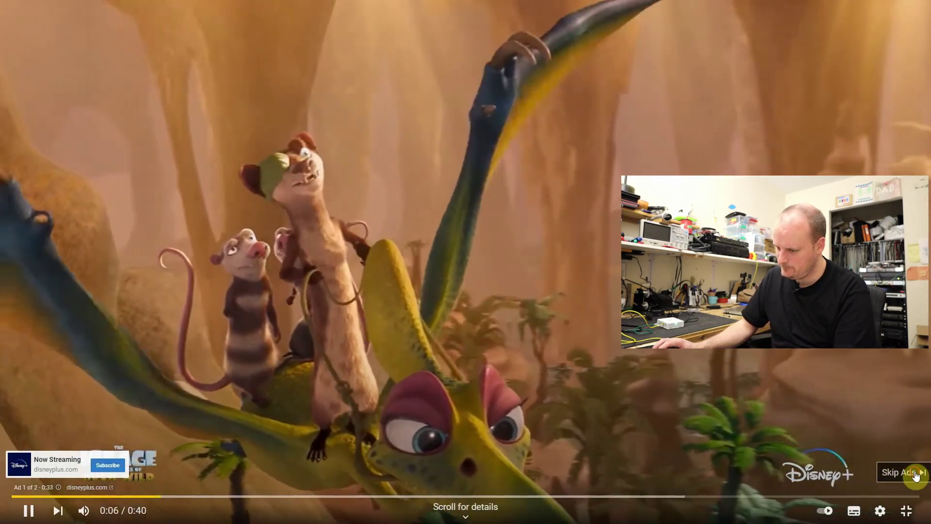
click(915, 473)
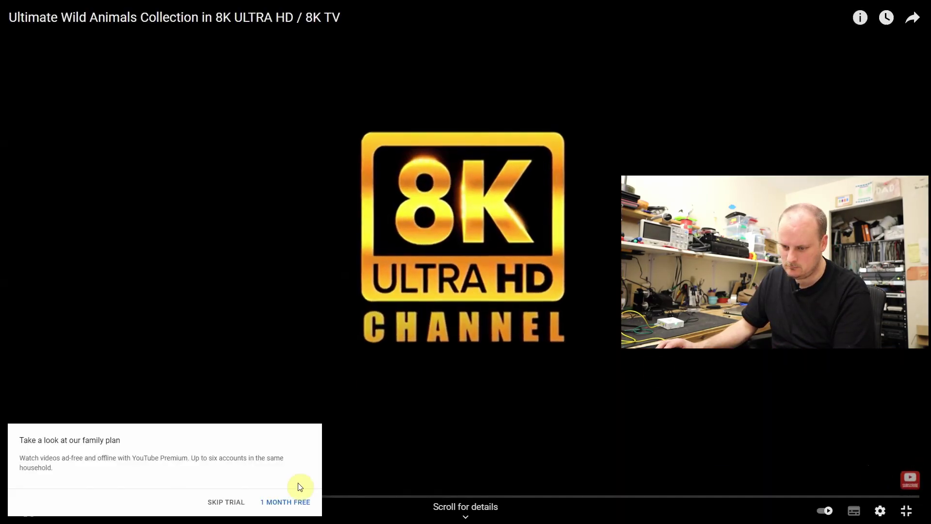
click(225, 503)
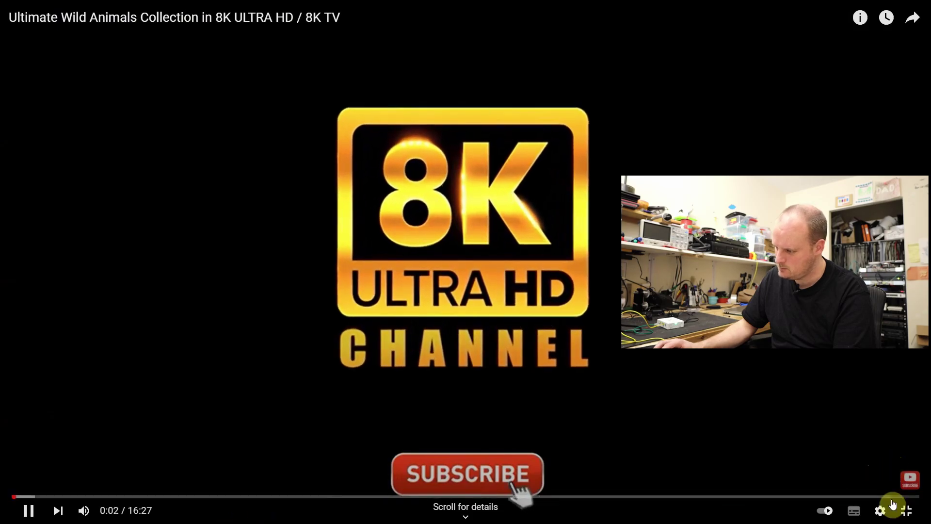
click(883, 512)
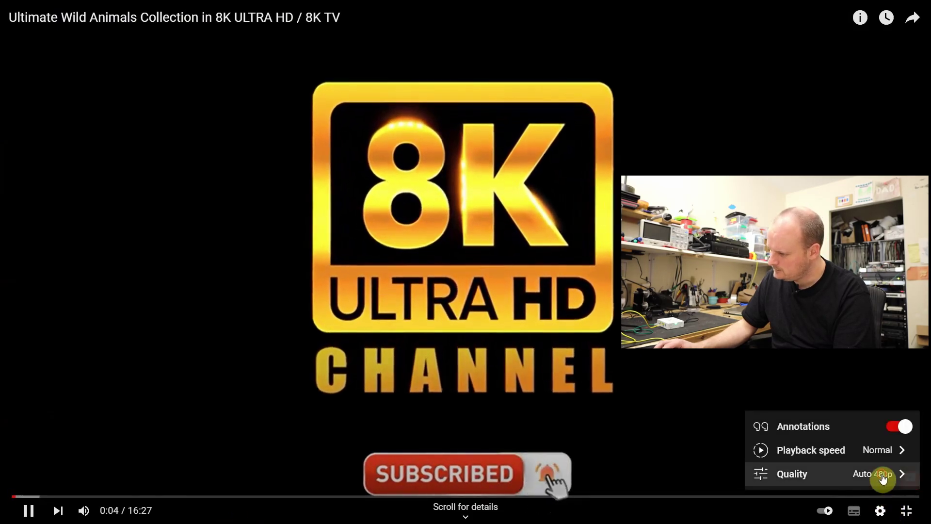
click(881, 472)
click(815, 474)
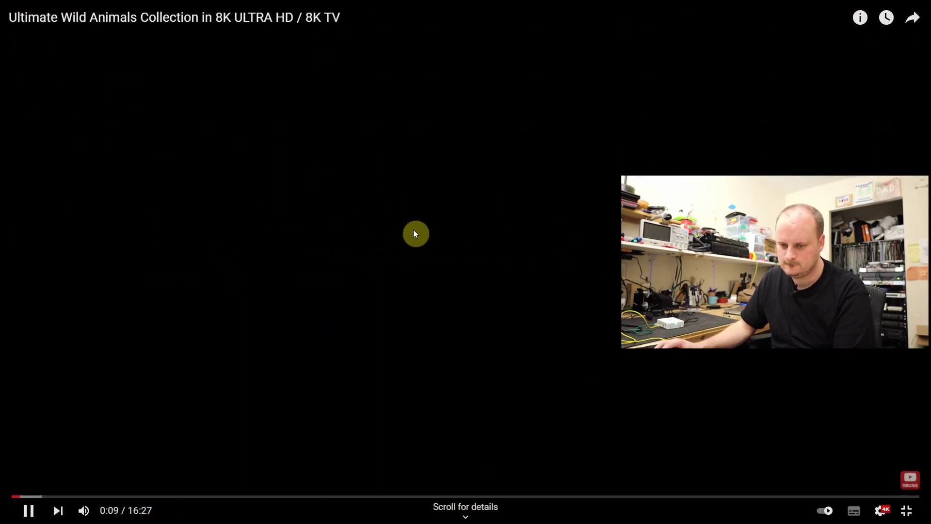
click(130, 497)
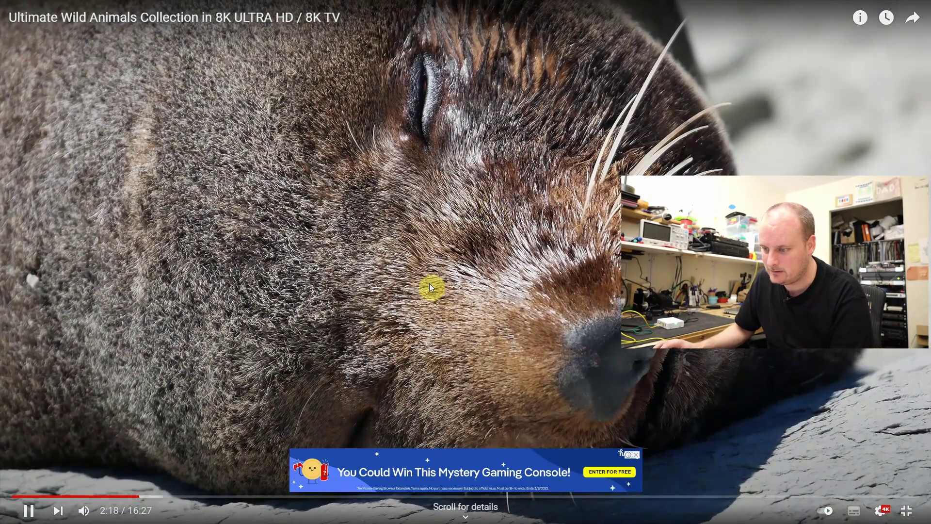
double_click(429, 285)
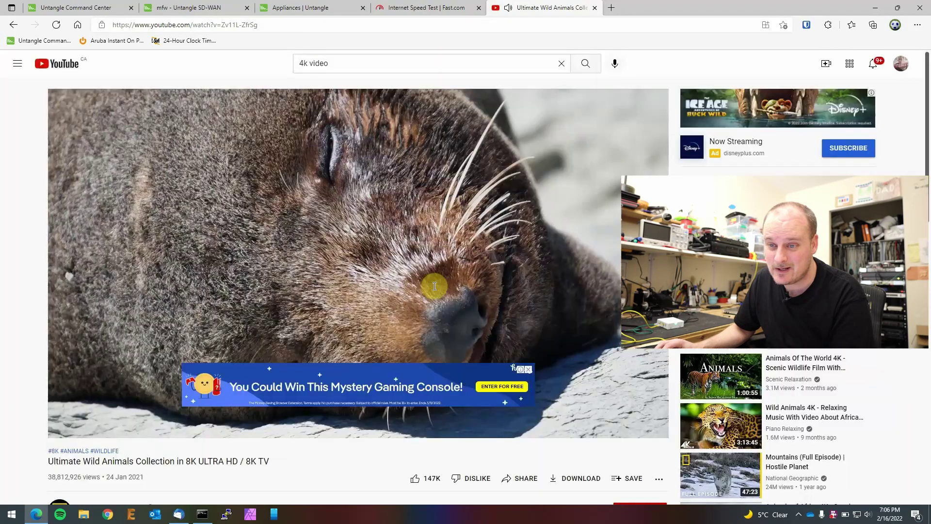
Step: Review the Micro Edge dashboard's licence entry, then open Settings to view WAN0, WAN1 and LAN interfaces
click(56, 8)
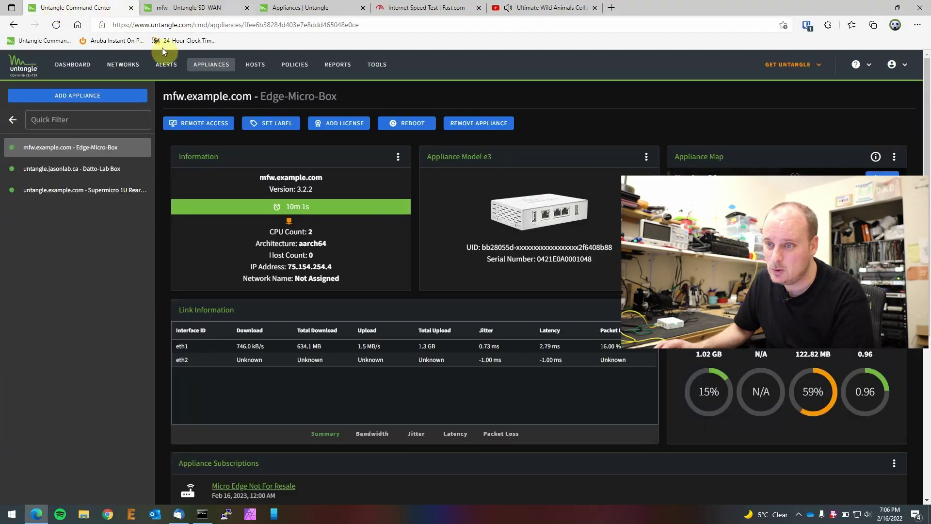
click(188, 7)
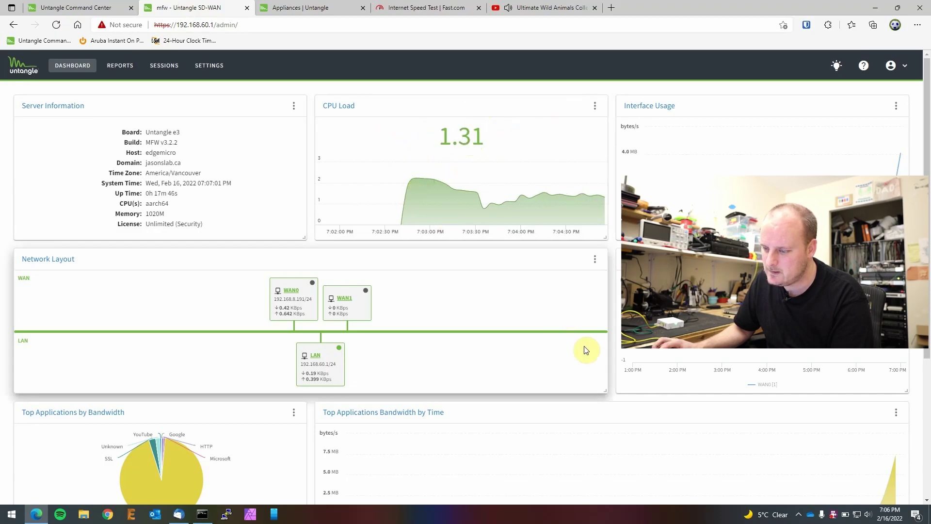
scroll(588, 342, down, 4)
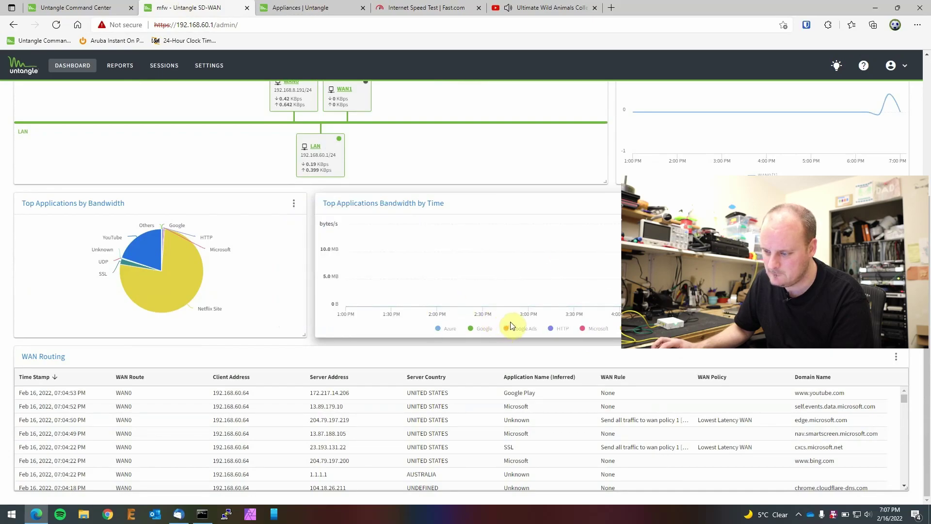
scroll(510, 321, up, 4)
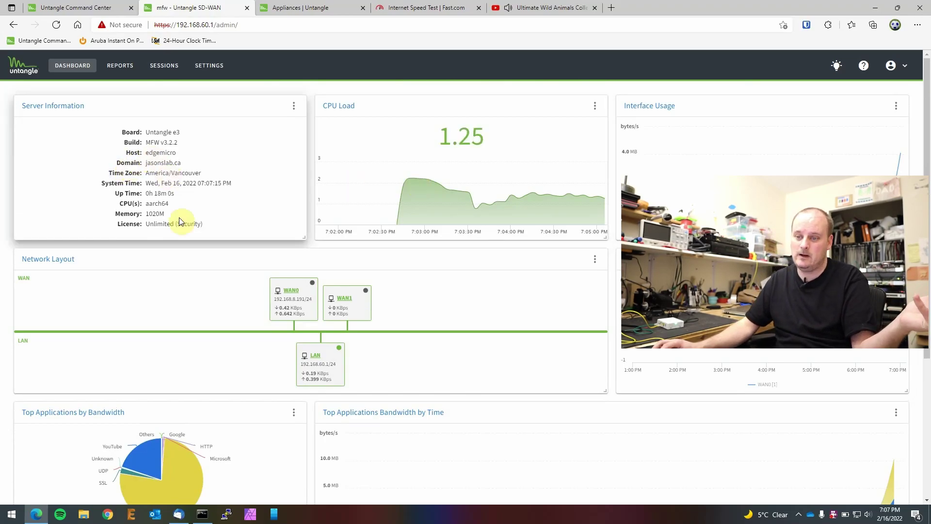
drag(197, 224, 137, 223)
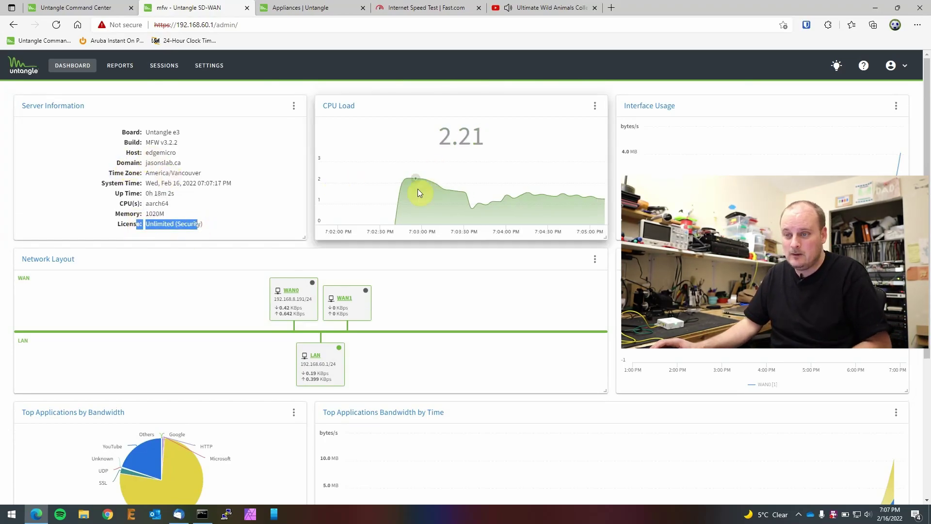
scroll(415, 184, down, 3)
scroll(389, 202, up, 4)
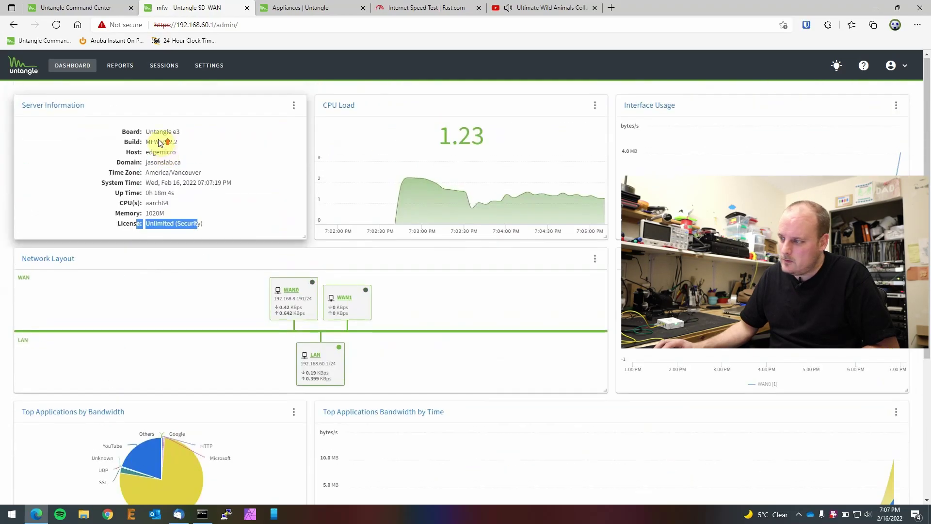
click(209, 67)
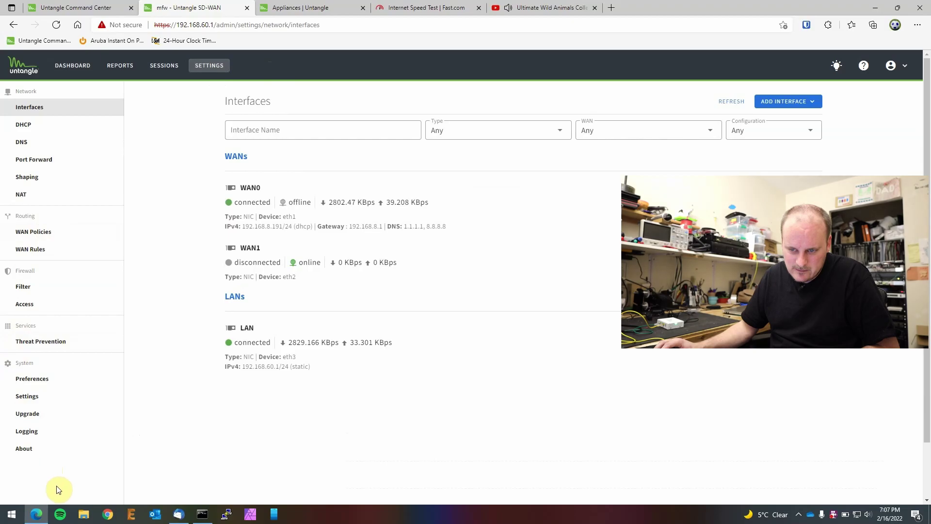
Step: Browse the router's firewall filter rules, access rules and threat prevention settings
click(22, 288)
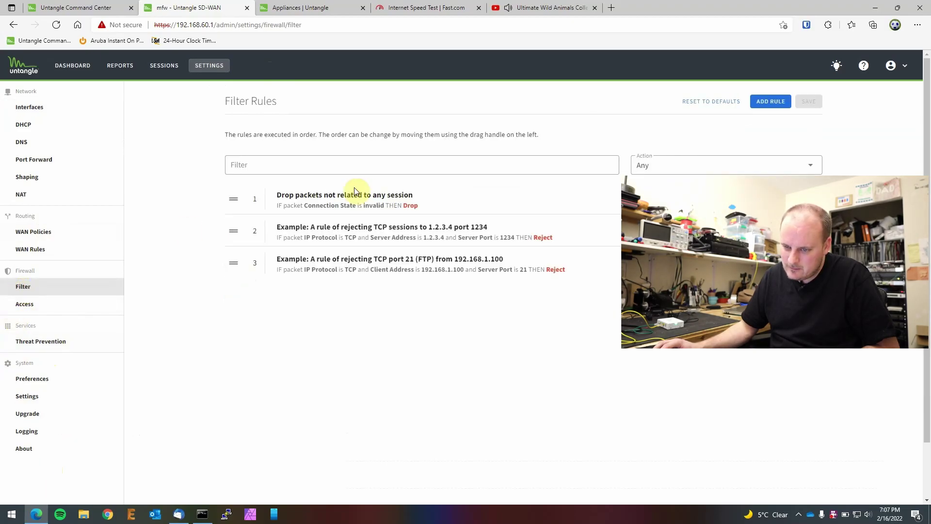
click(31, 303)
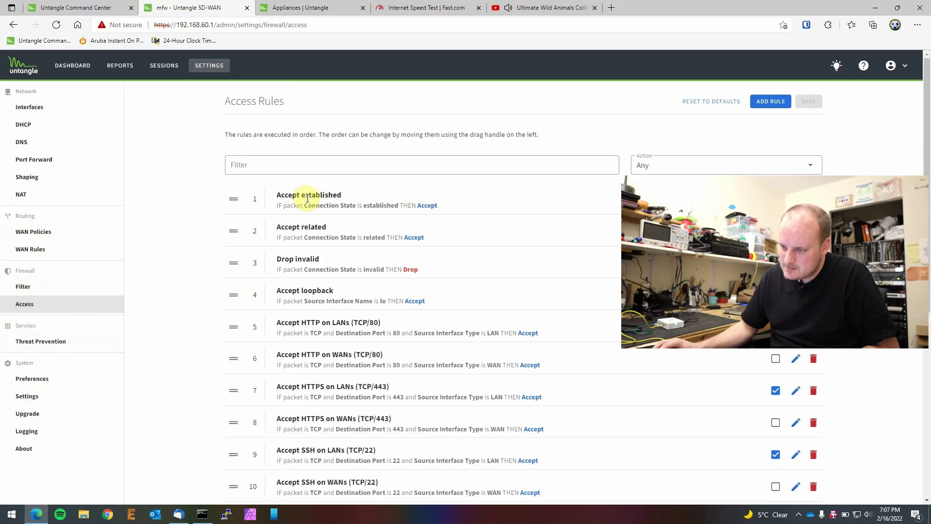
scroll(335, 324, down, 7)
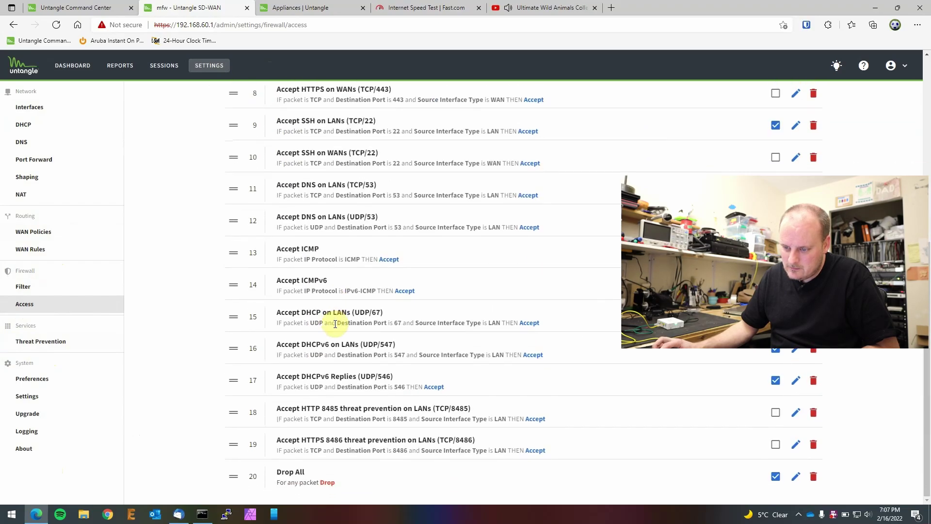
scroll(337, 323, up, 7)
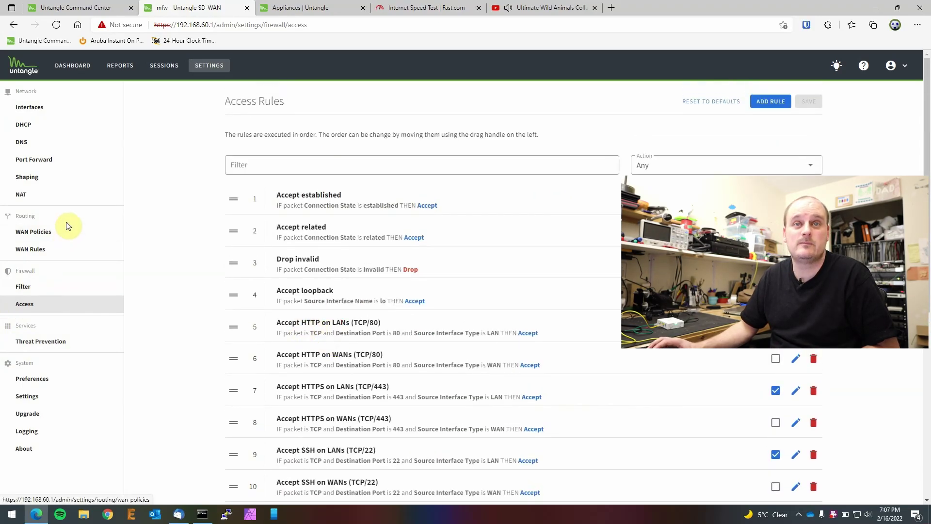
click(39, 340)
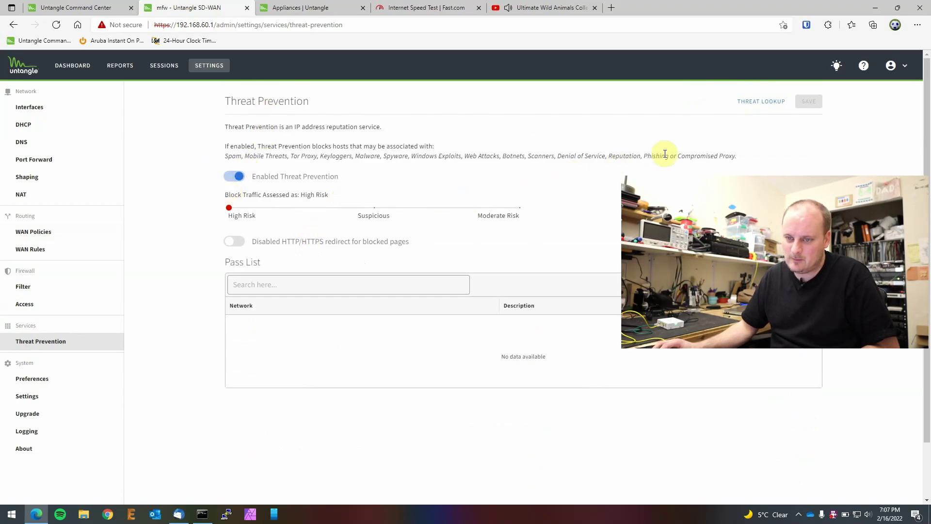
Step: Check the Interfaces page and the About build version, then return to the Command Center appliance page
click(30, 107)
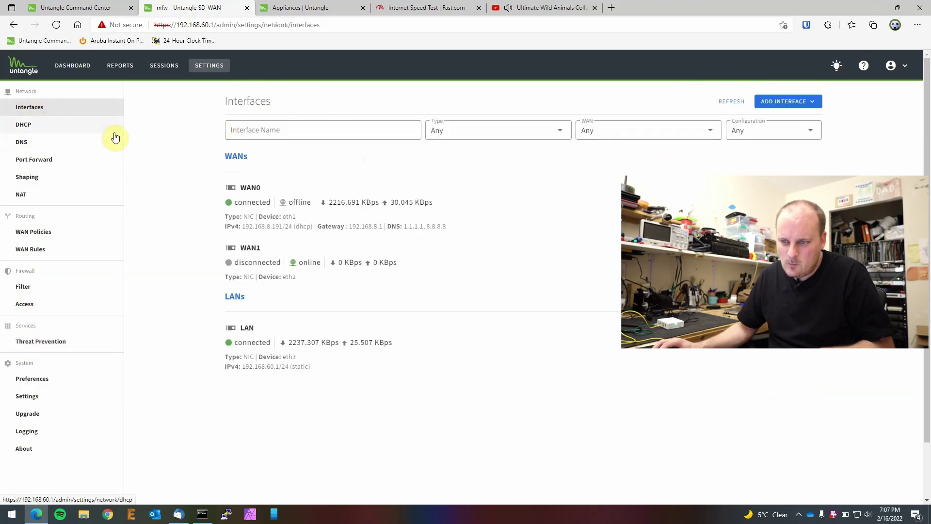
click(43, 447)
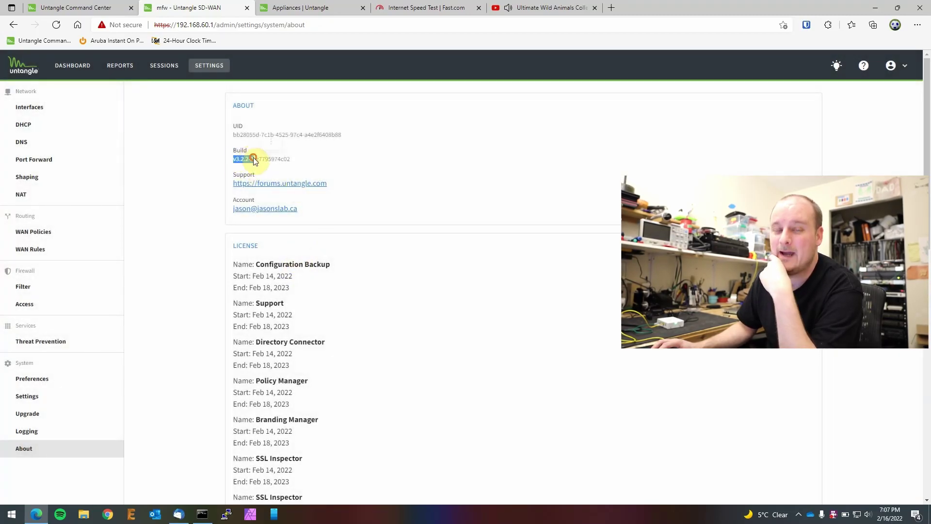
right_click(252, 155)
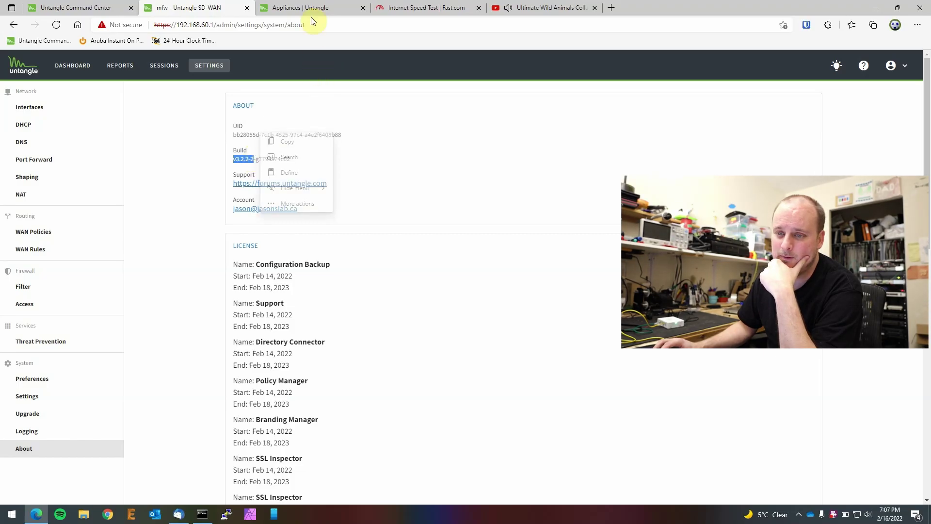
key(Escape)
click(92, 10)
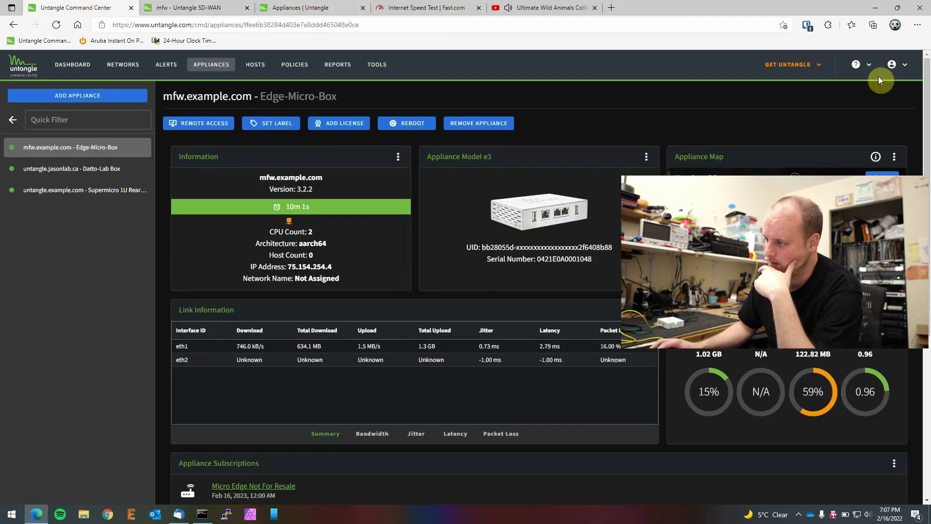
Step: Review the My Account contact, settings and preferences pages, then the Networks list and Dashboard
click(895, 64)
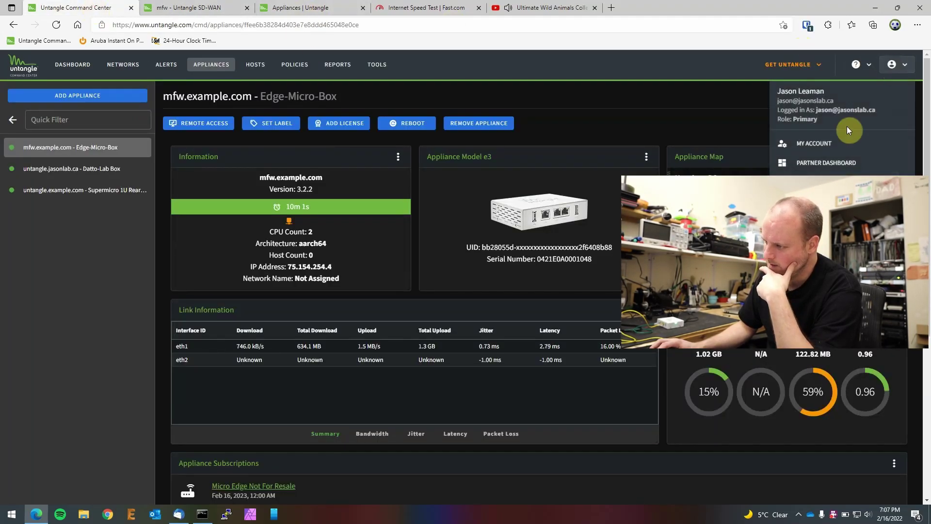
click(817, 147)
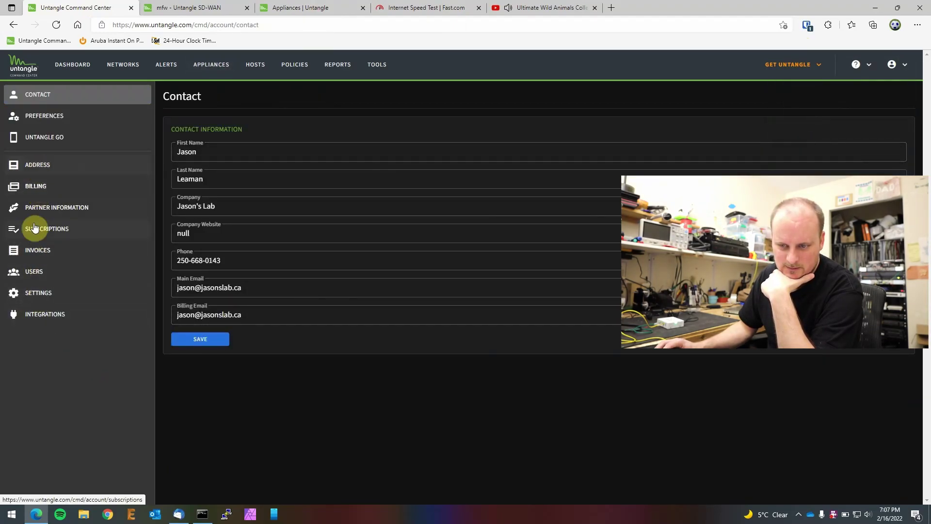
click(35, 295)
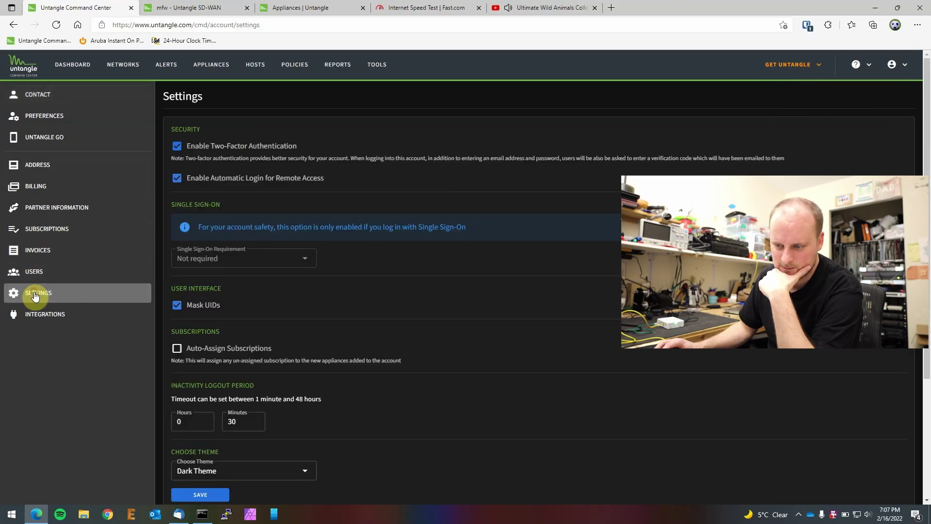
scroll(459, 358, down, 3)
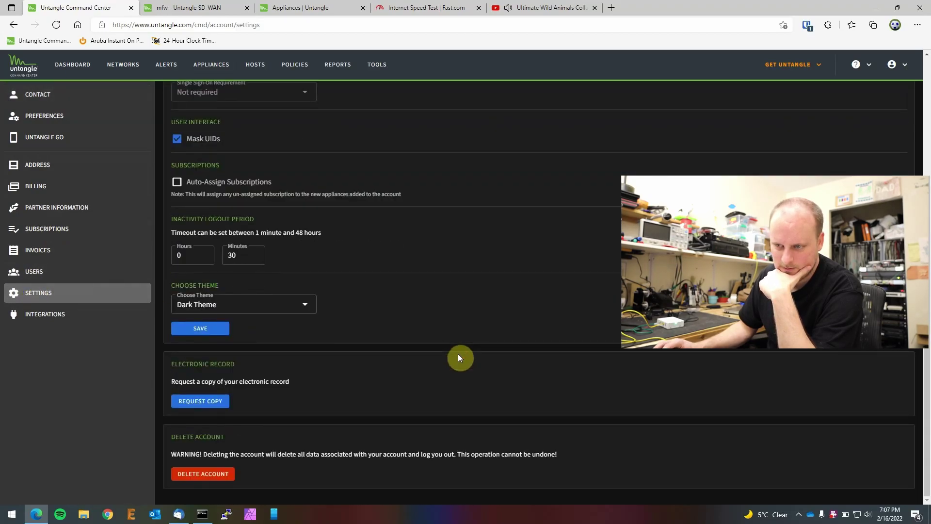
scroll(458, 354, up, 3)
click(51, 124)
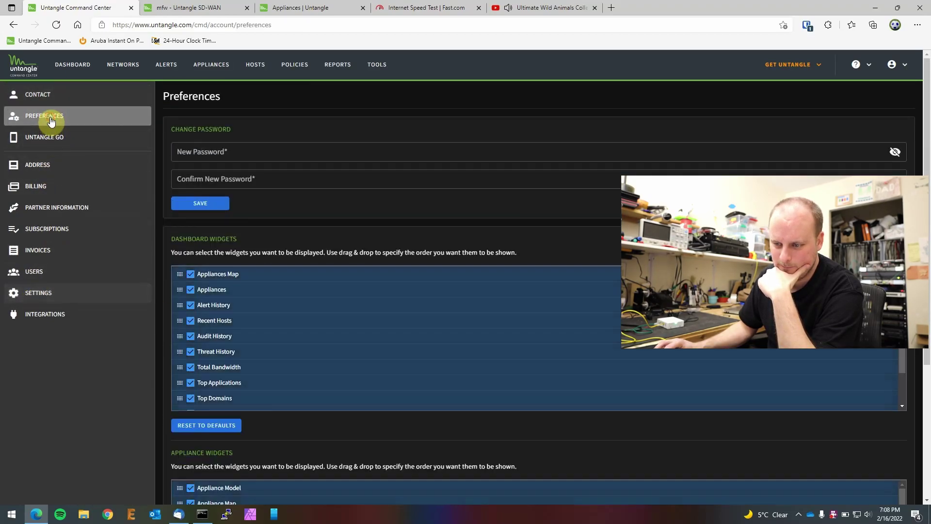
scroll(345, 272, down, 1)
scroll(345, 272, up, 2)
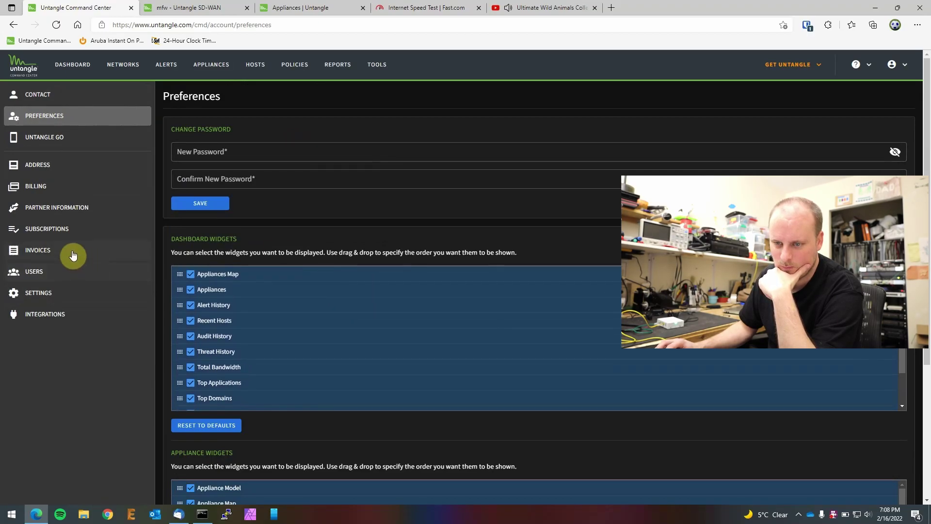
click(120, 65)
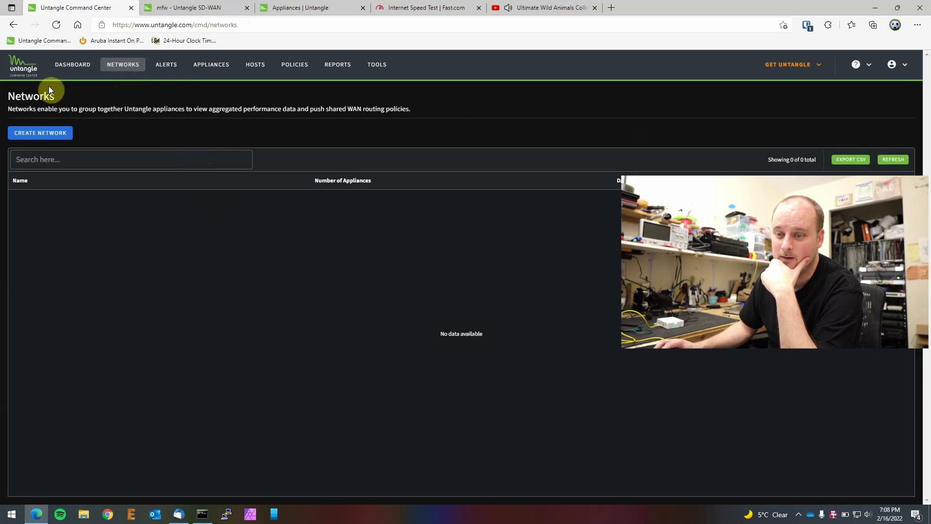
click(72, 65)
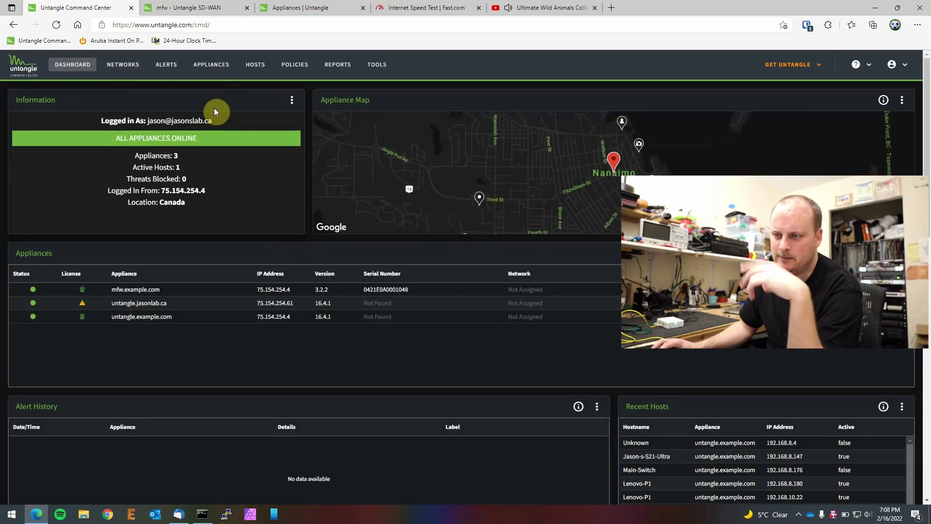
Step: Close the Micro Edge admin, Appliances, Fast.com and YouTube tabs, then show the mfw.example.com appliance
click(187, 9)
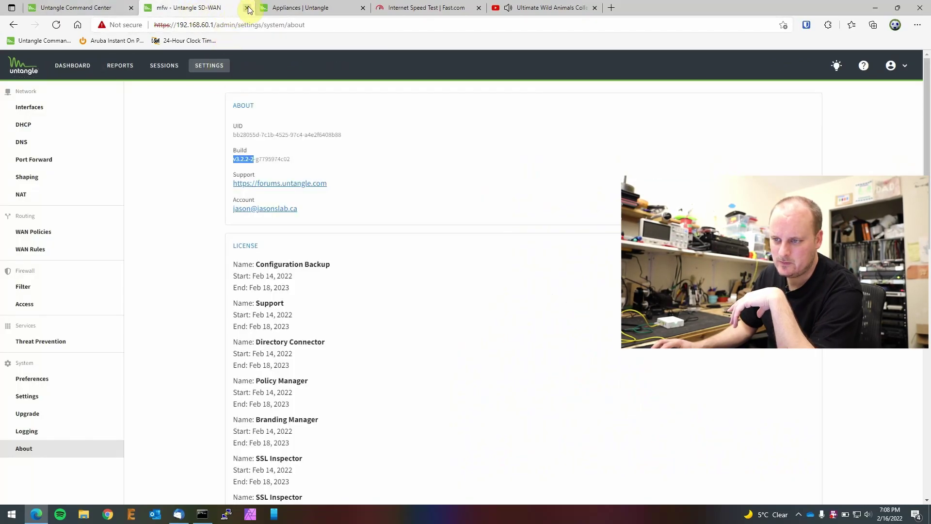
click(248, 8)
click(247, 9)
click(247, 8)
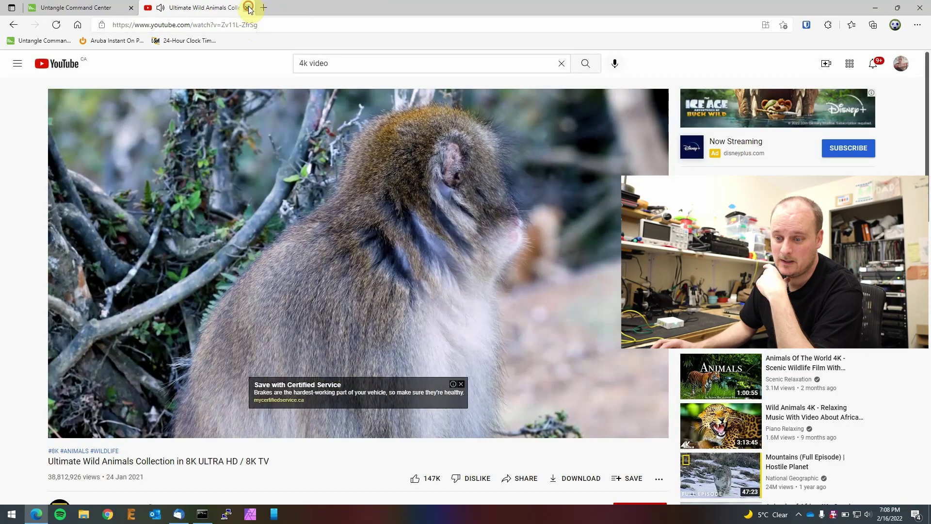
click(246, 8)
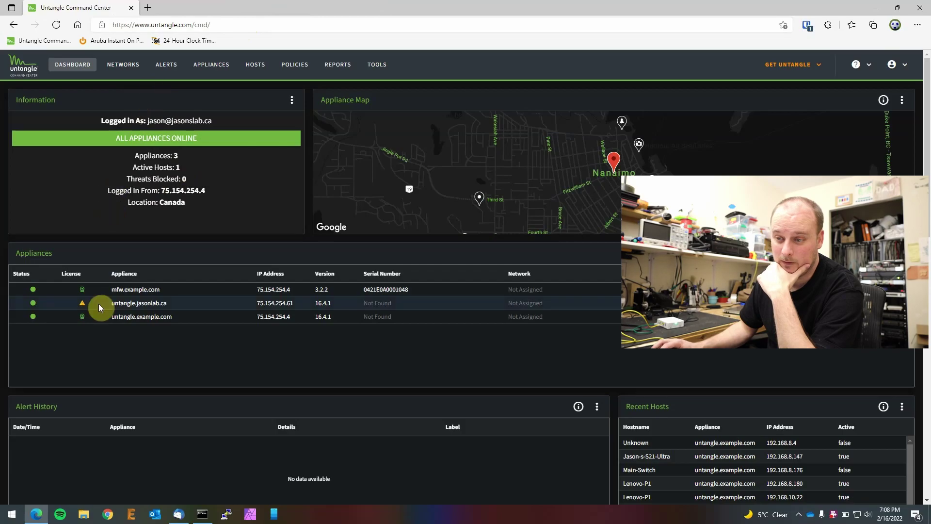
click(211, 64)
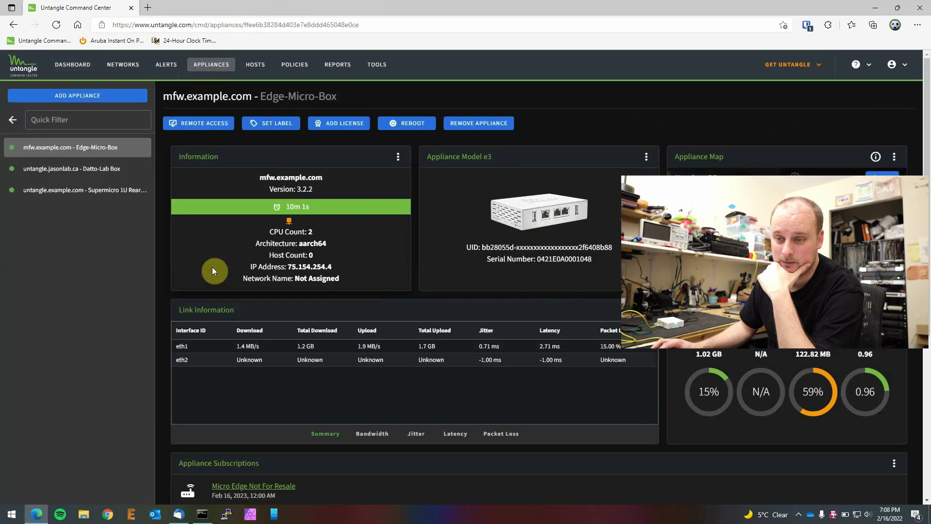
Step: Start a Remote Access session to the Edge-Micro-Box appliance in a new tab
click(197, 127)
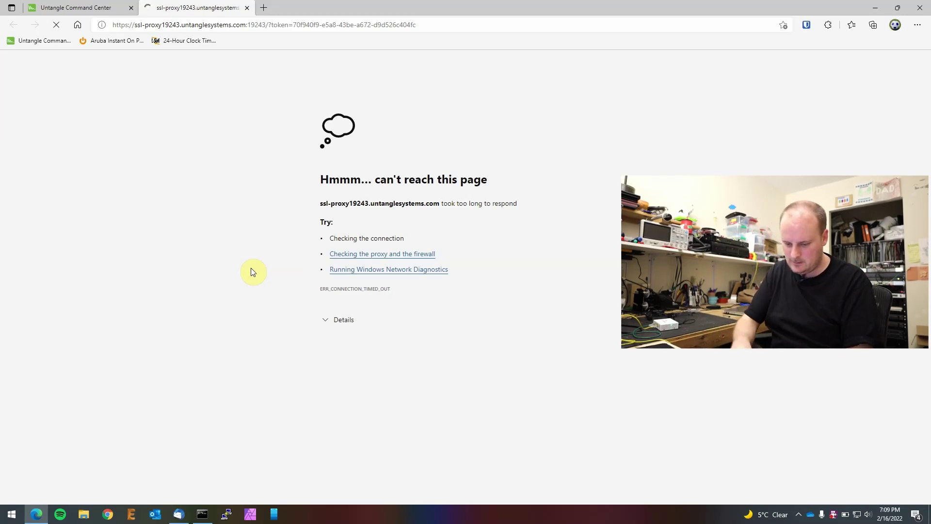
Step: Launch Device Manager from the Start right-click menu and enlarge it to view Other devices
key(super+d)
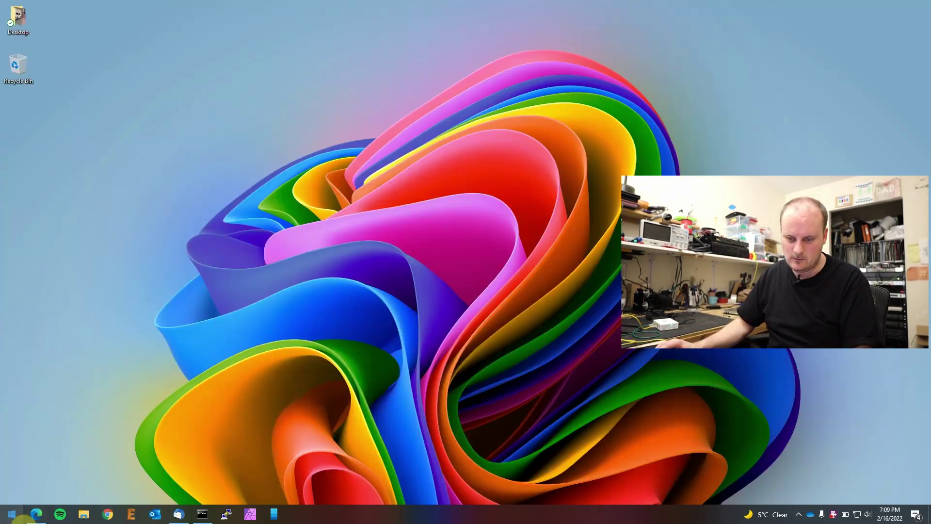
right_click(11, 513)
click(60, 313)
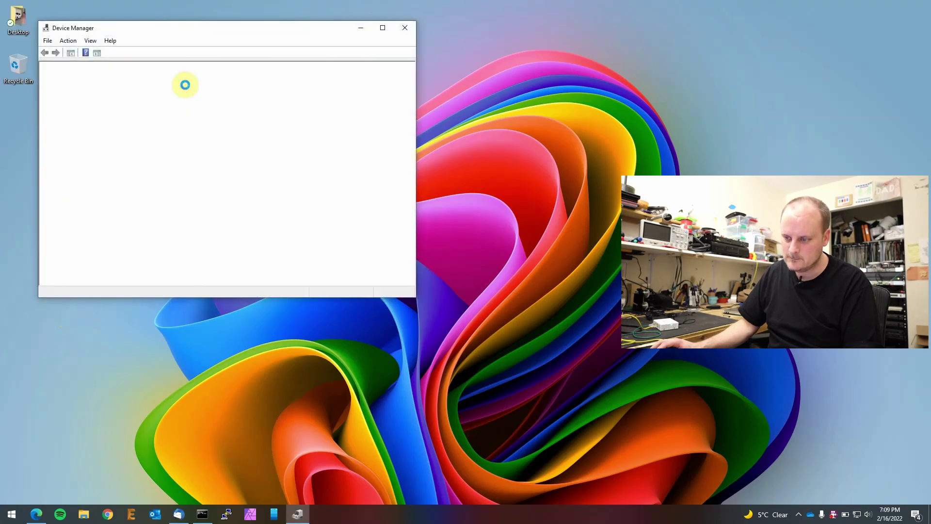
drag(416, 298, 499, 457)
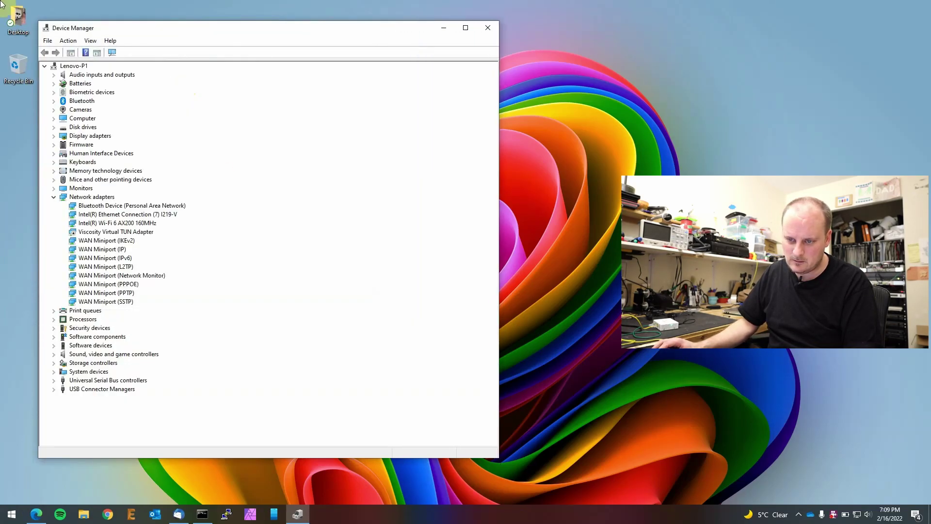
click(54, 197)
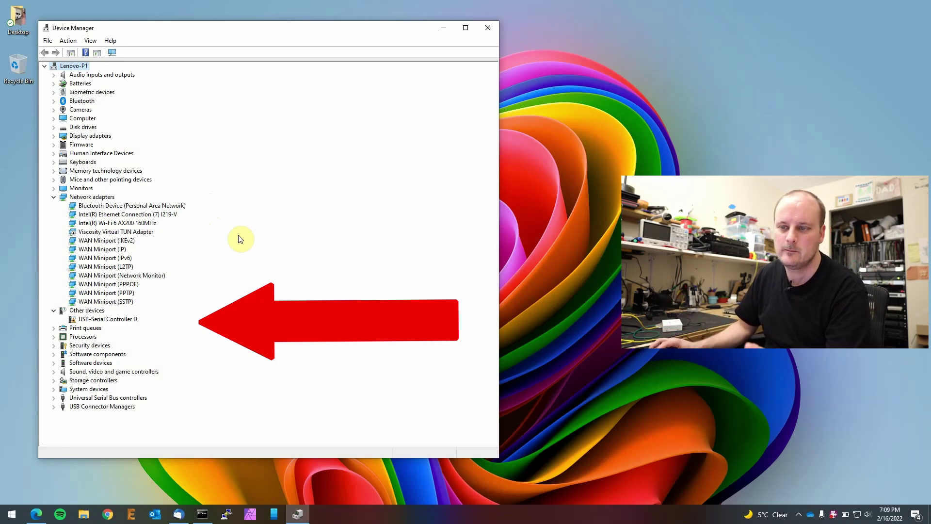
drag(201, 27, 234, 20)
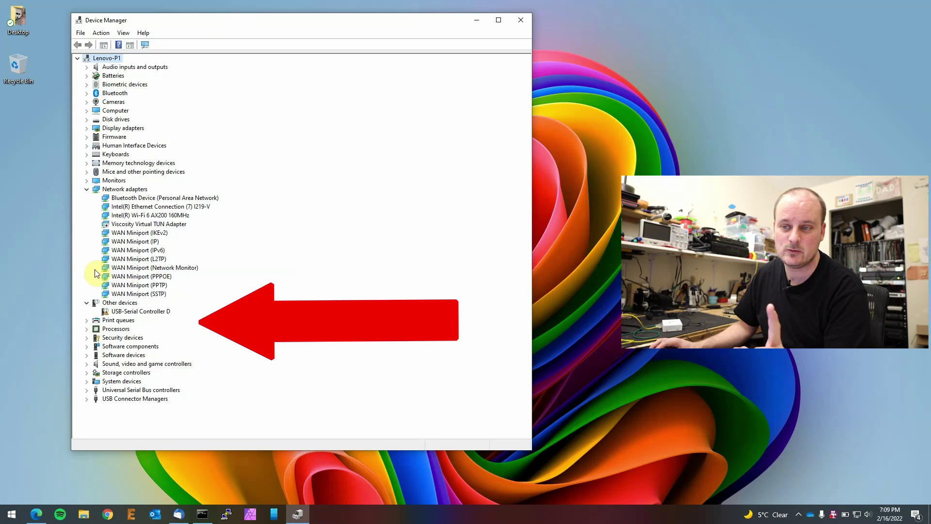
drag(199, 20, 200, 32)
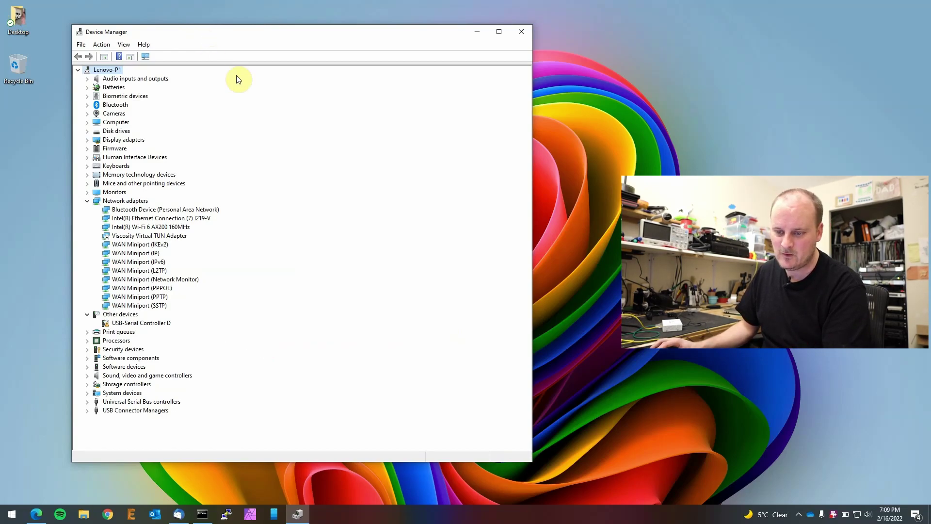
Step: Search automatically for a USB-Serial Controller D driver, dismiss the failed result, and close Device Manager
right_click(156, 325)
click(166, 327)
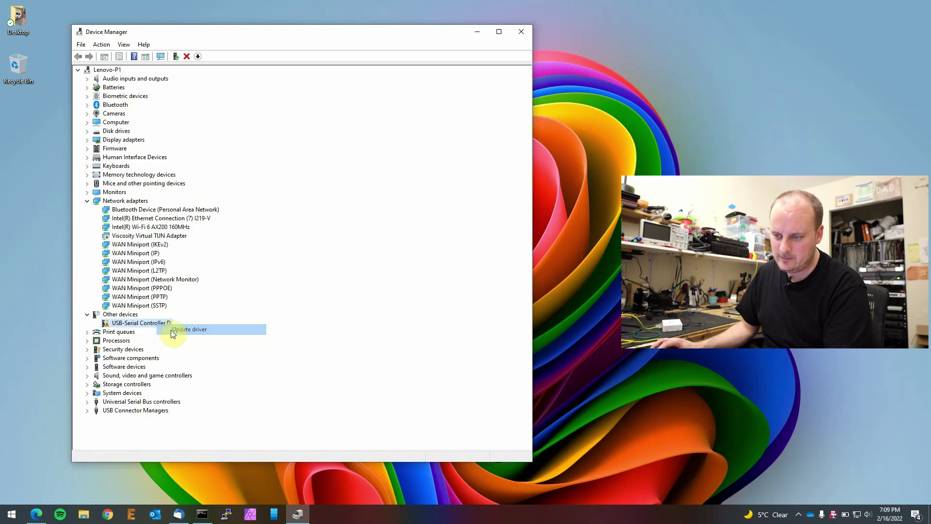
click(244, 248)
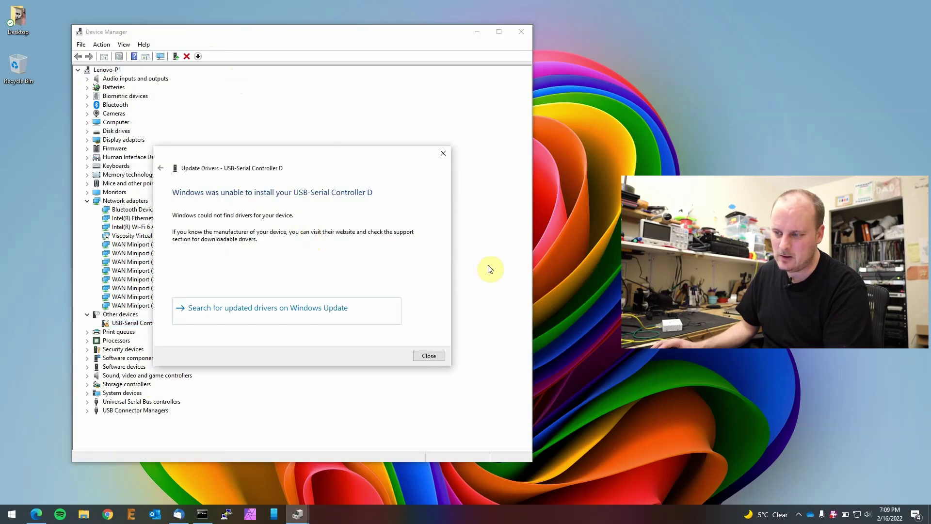
click(443, 154)
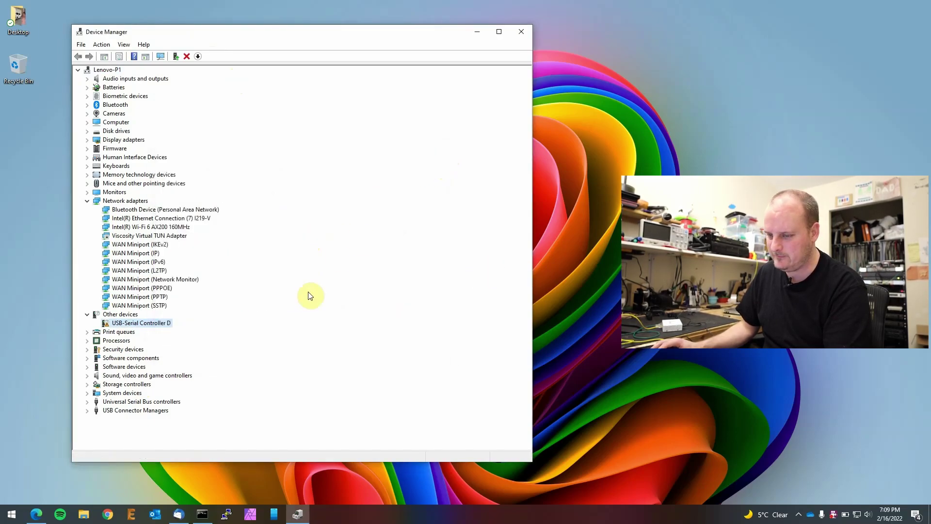
drag(246, 31, 241, 28)
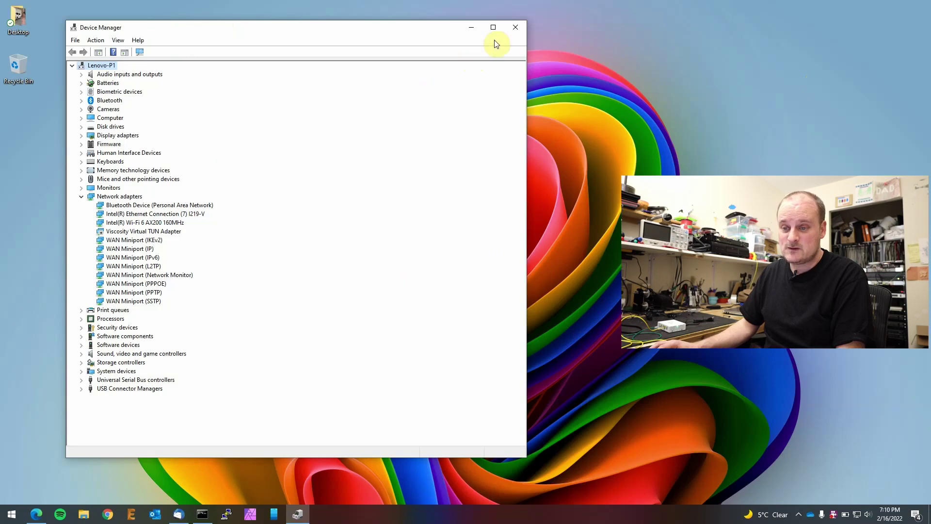
click(512, 26)
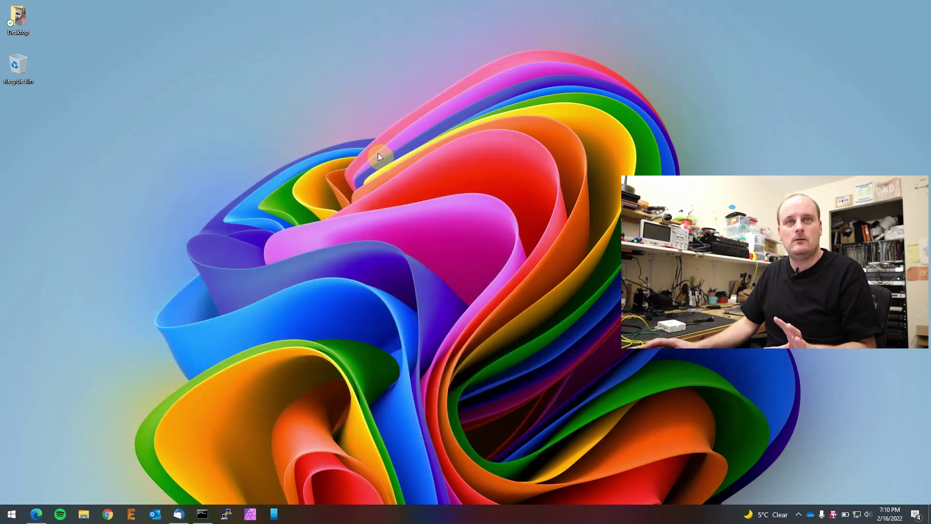